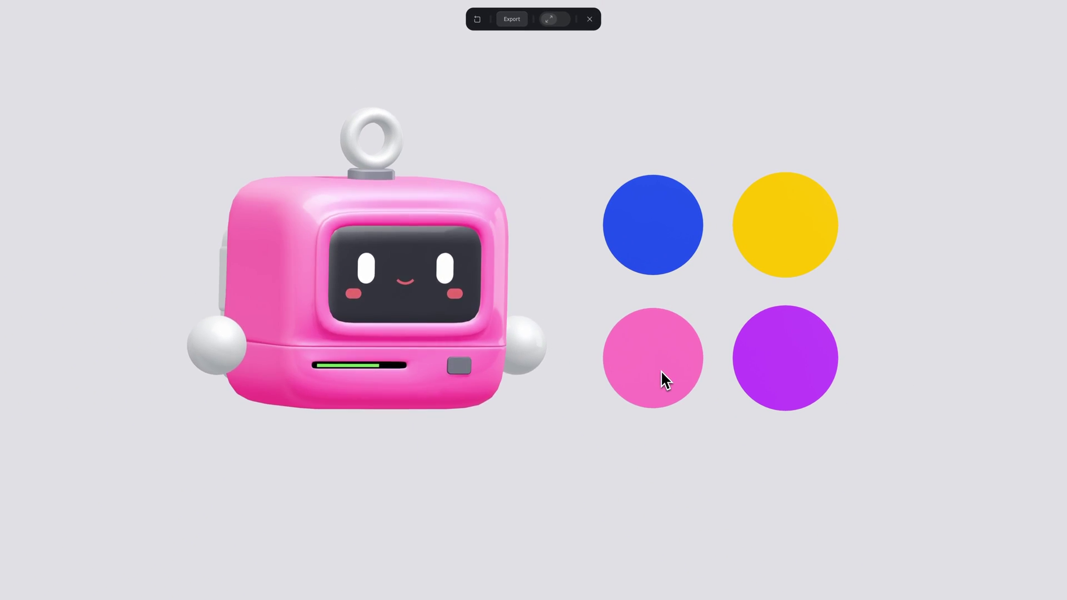
Recolour the demo robot's body purple using the purple colour circle.
left_click(803, 370)
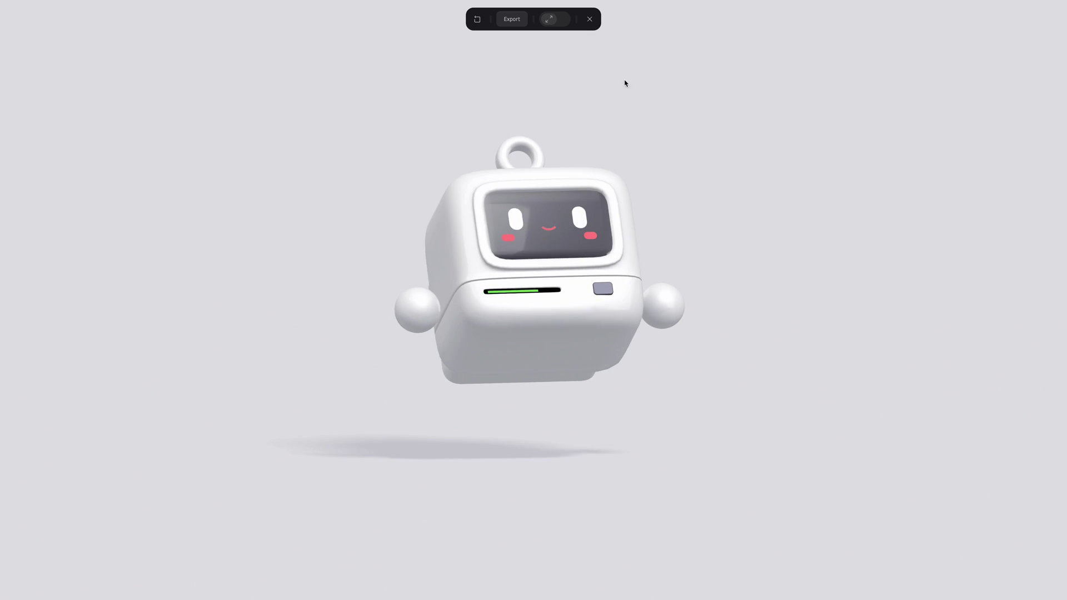
Add a Look At event to the robot Character.
left_click(590, 18)
left_click(675, 344)
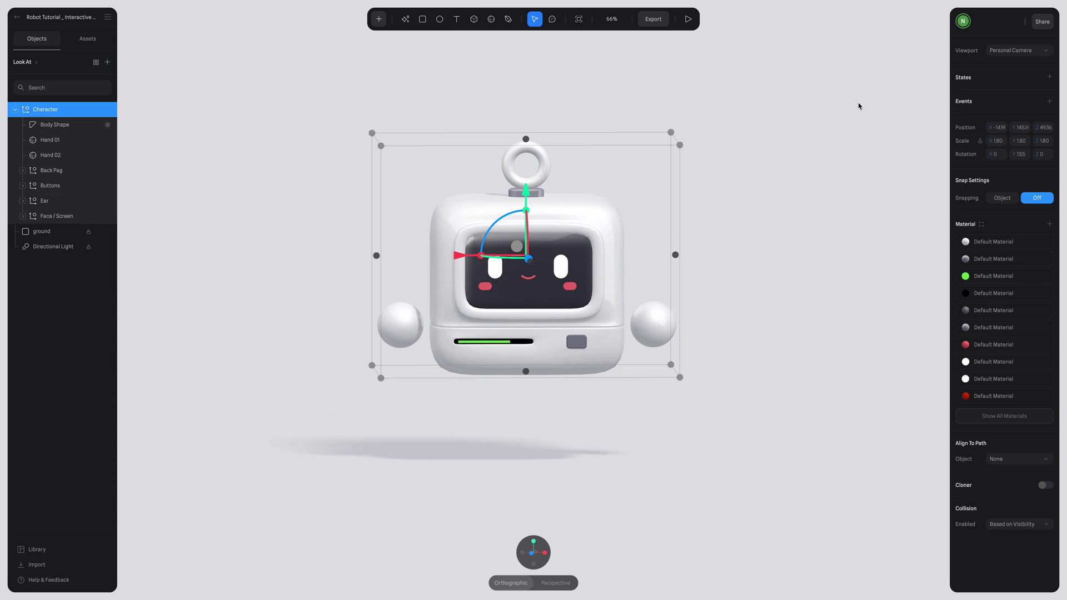
left_click(1049, 101)
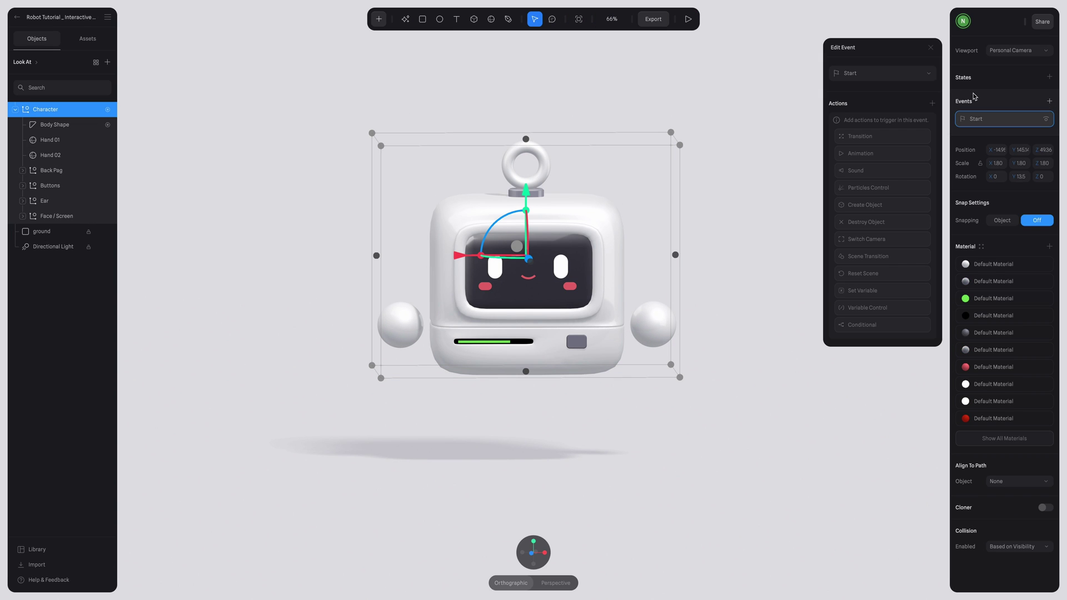
left_click(928, 74)
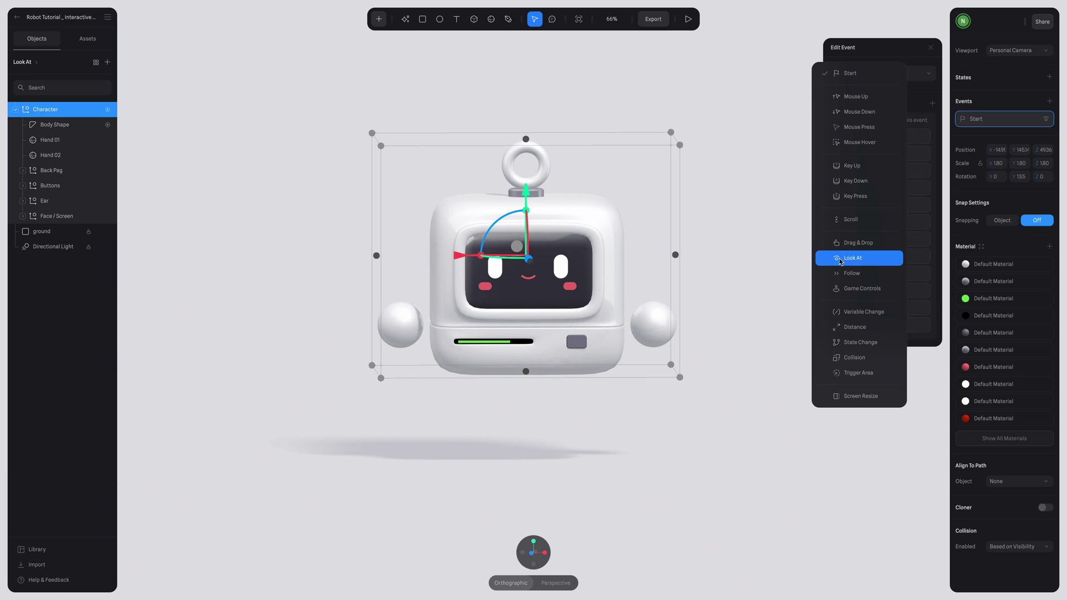
left_click(870, 263)
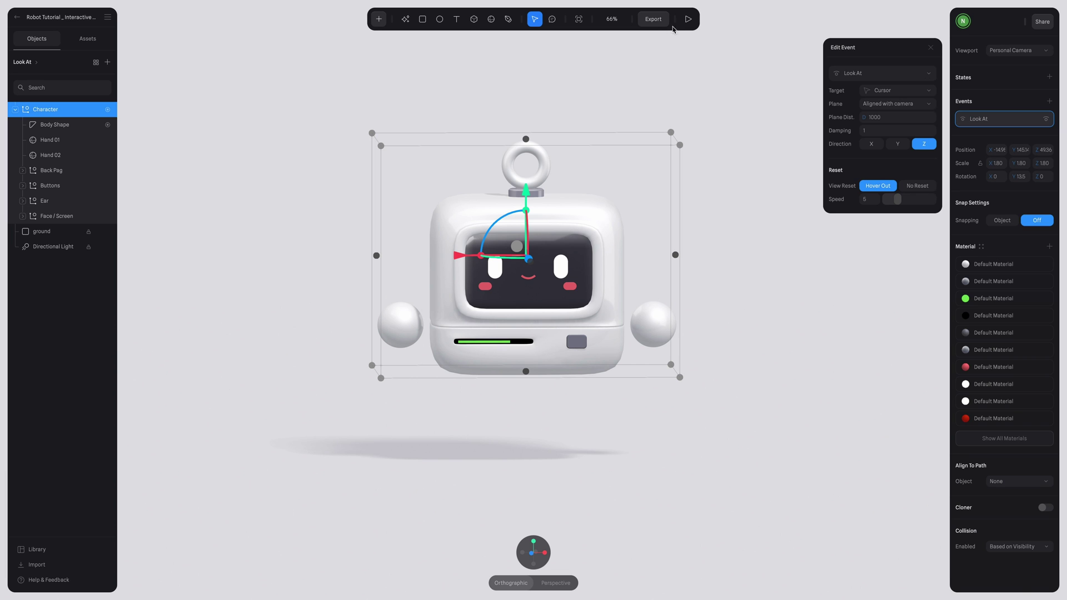
Play the scene twice to check the robot turns toward the cursor.
left_click(688, 19)
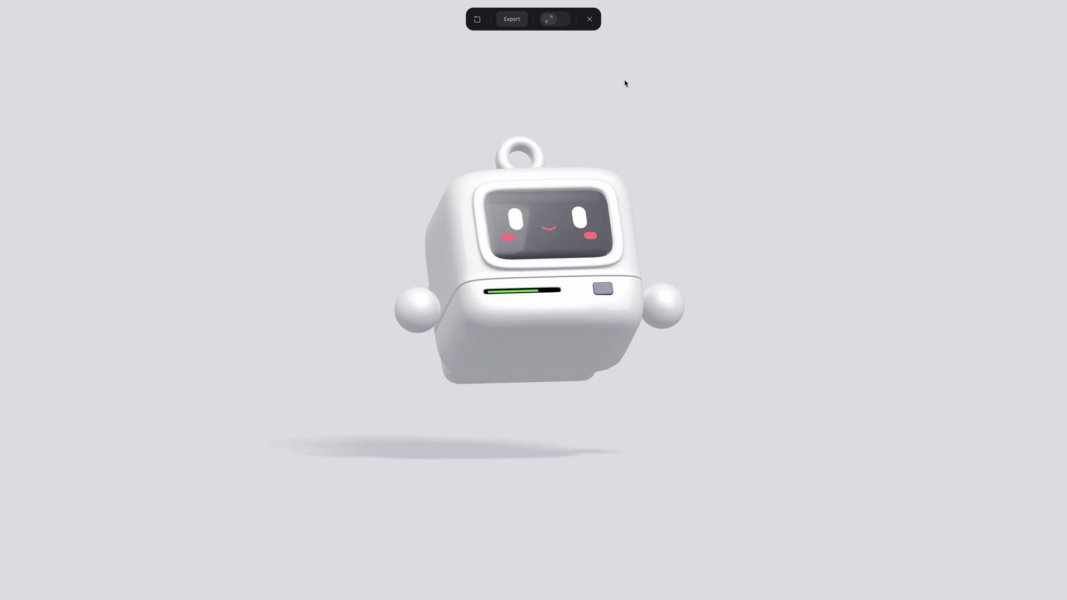
left_click(590, 19)
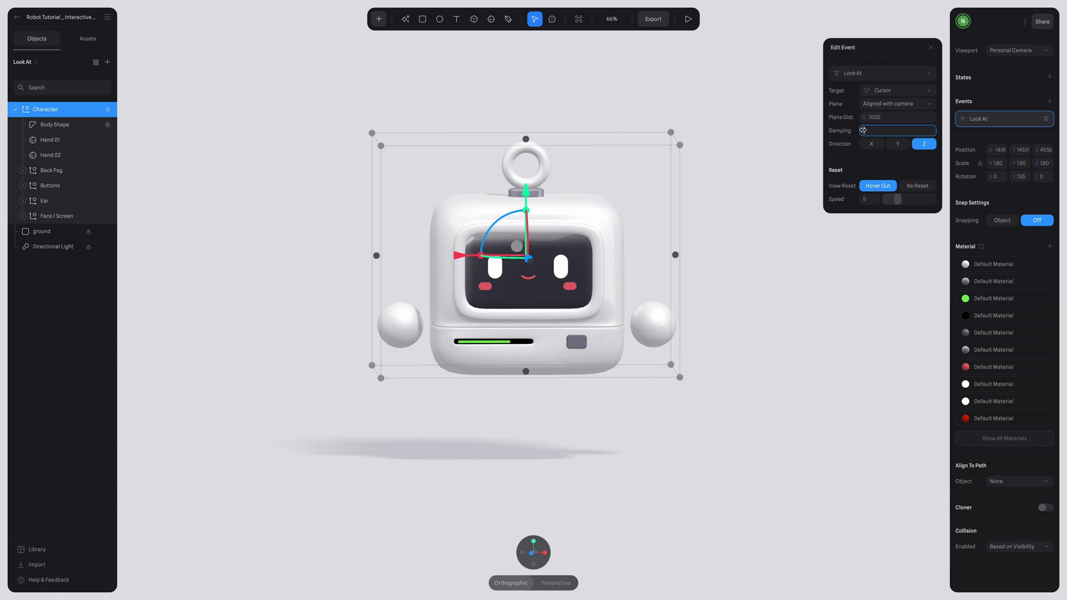
left_click(687, 19)
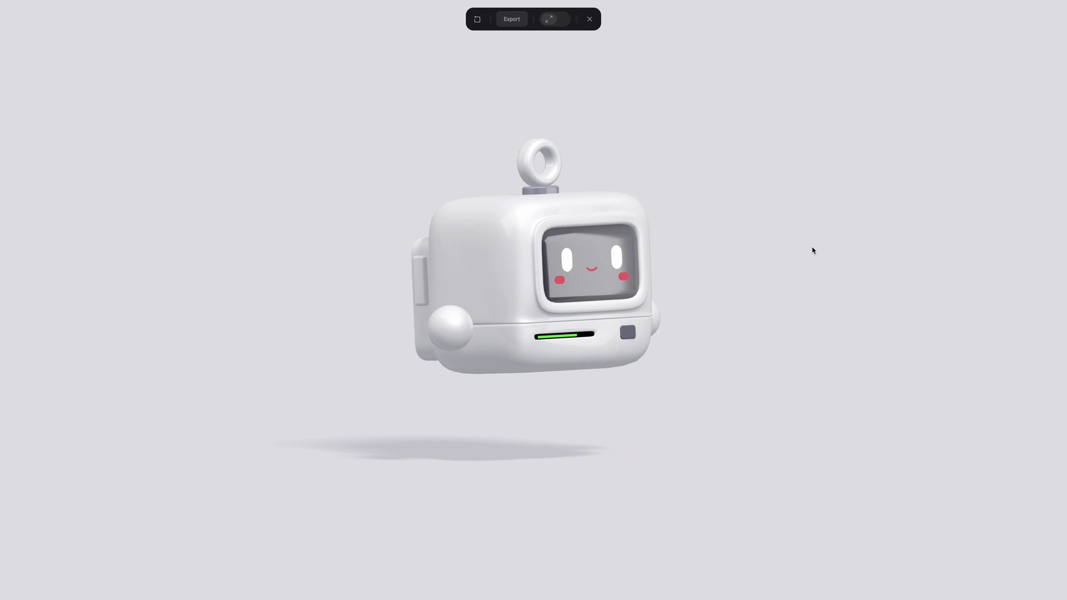
Inspect the Head and Arms group's Look At event, play it, then play the hover-scaling example.
key("Escape")
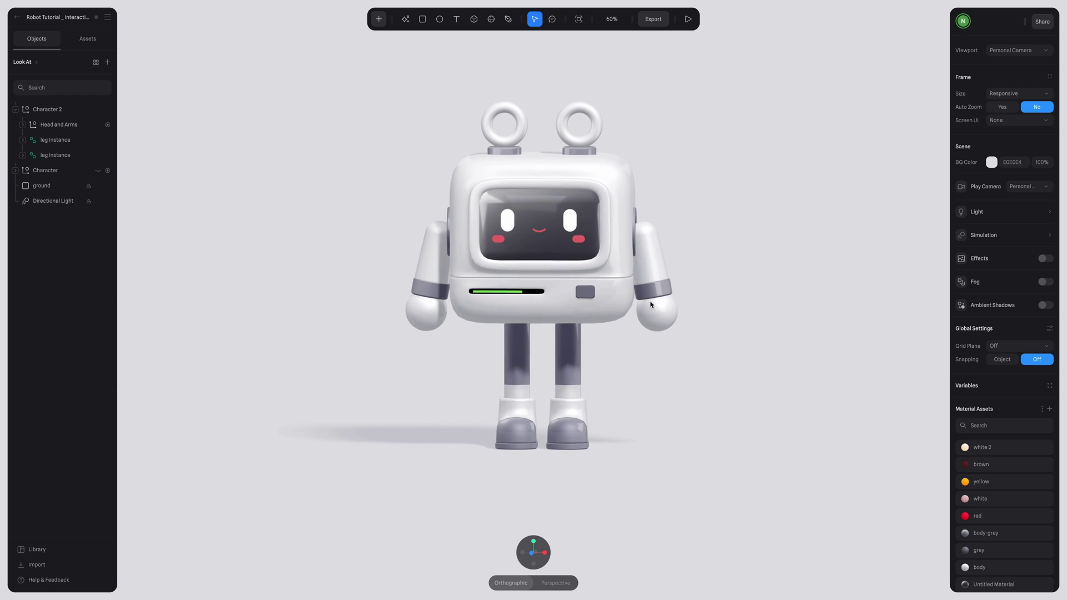
left_click(520, 308)
left_click(781, 271)
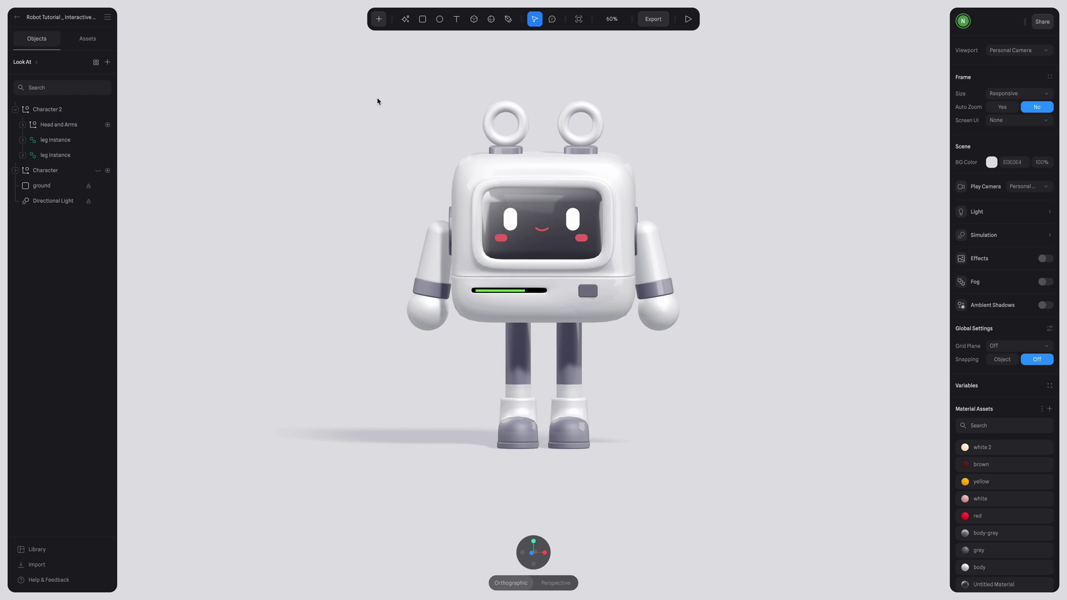
left_click(13, 128)
left_click(70, 128)
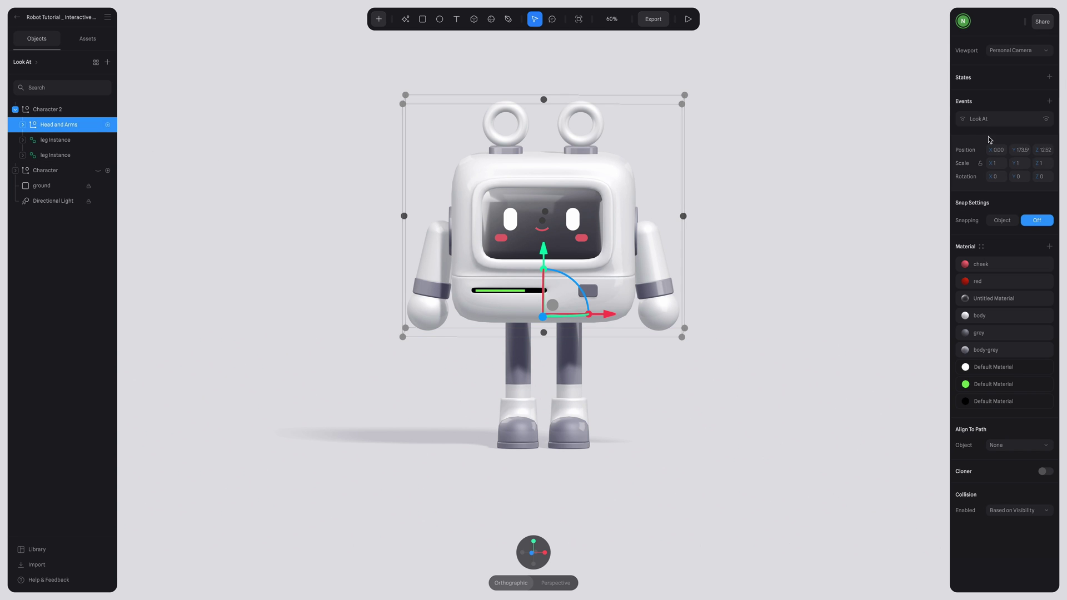
left_click(688, 24)
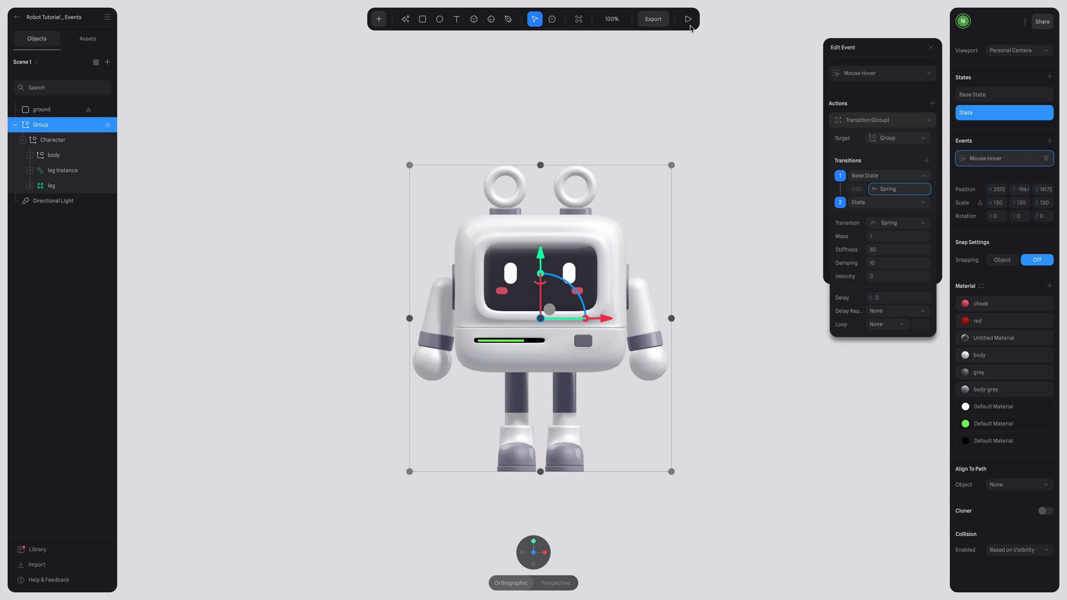
left_click(688, 22)
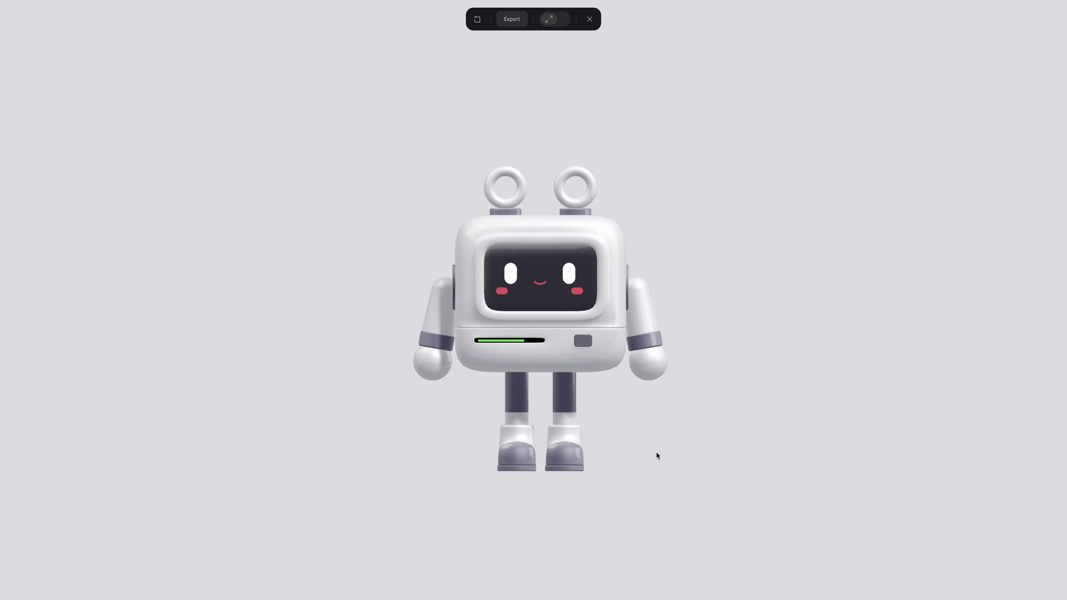
Add a second State to the robot Group scaled up to 1.5, comparing it with Base State.
key("Escape")
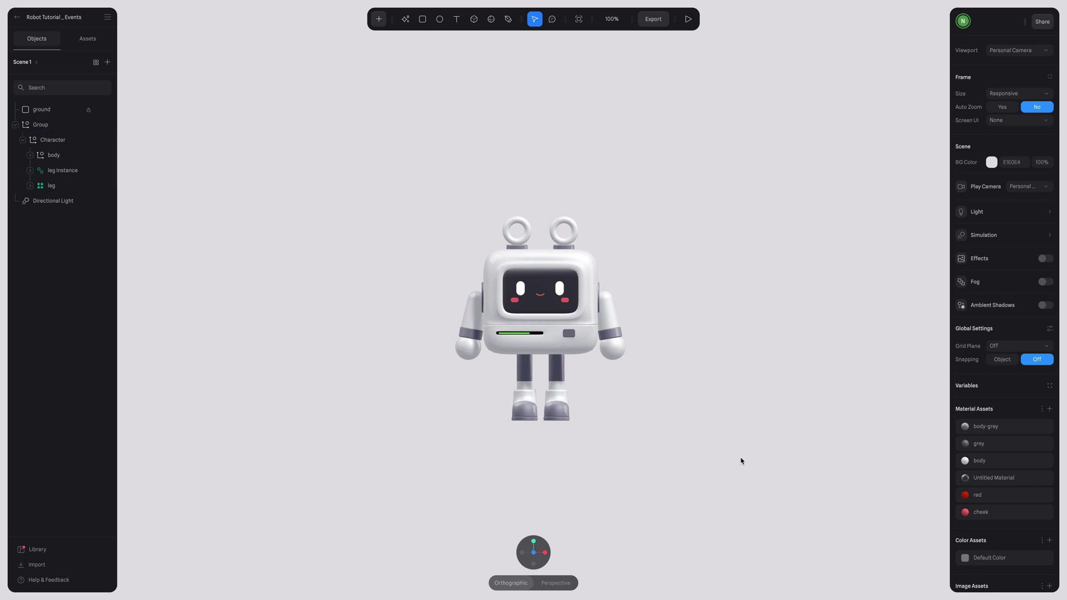
left_click(521, 308)
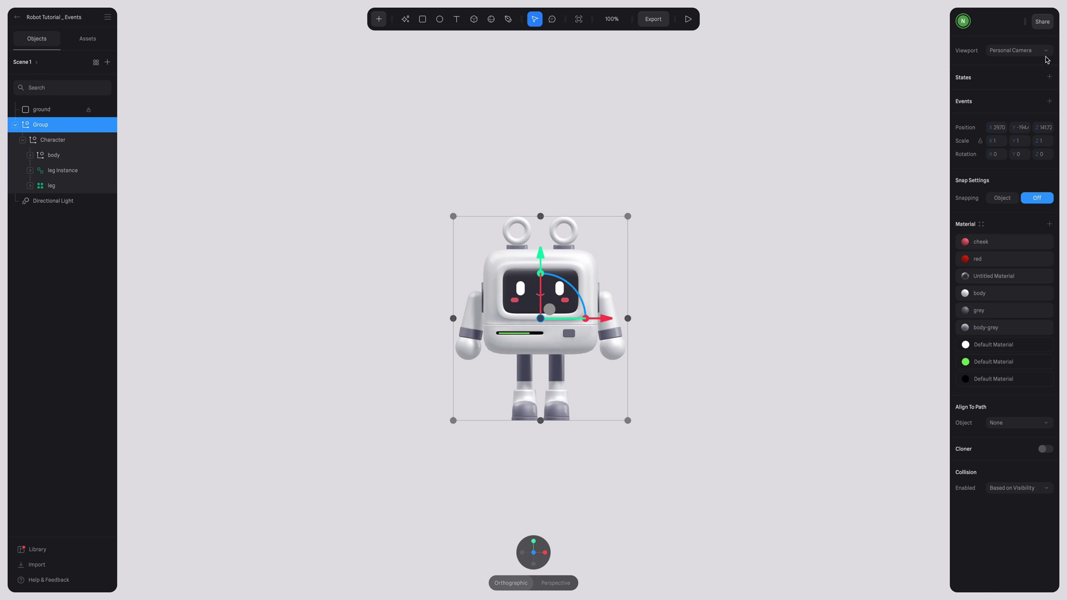
left_click(1049, 77)
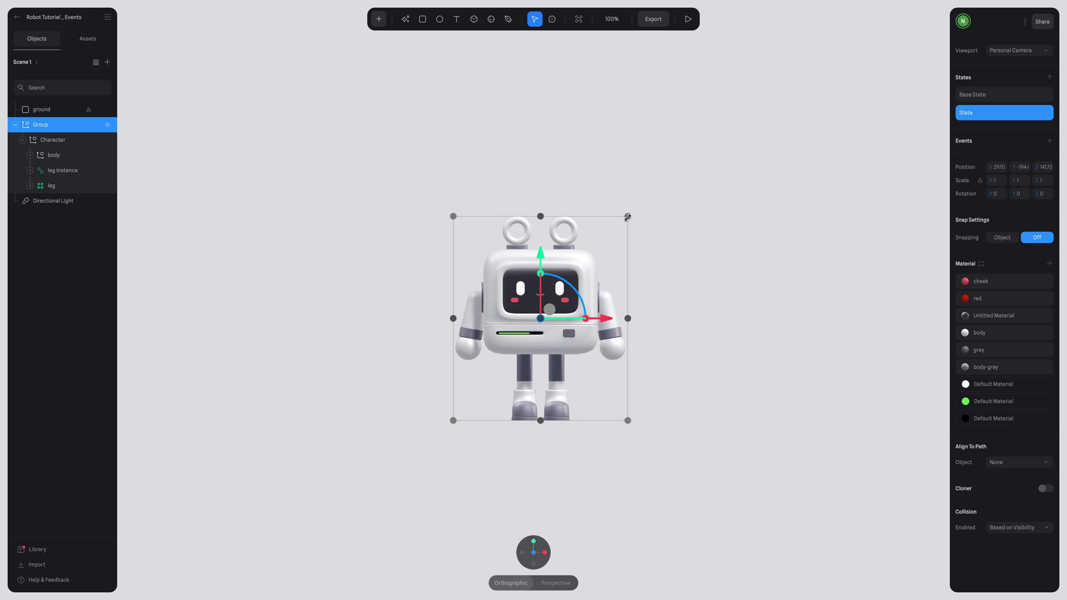
left_click_drag(628, 215, 667, 167)
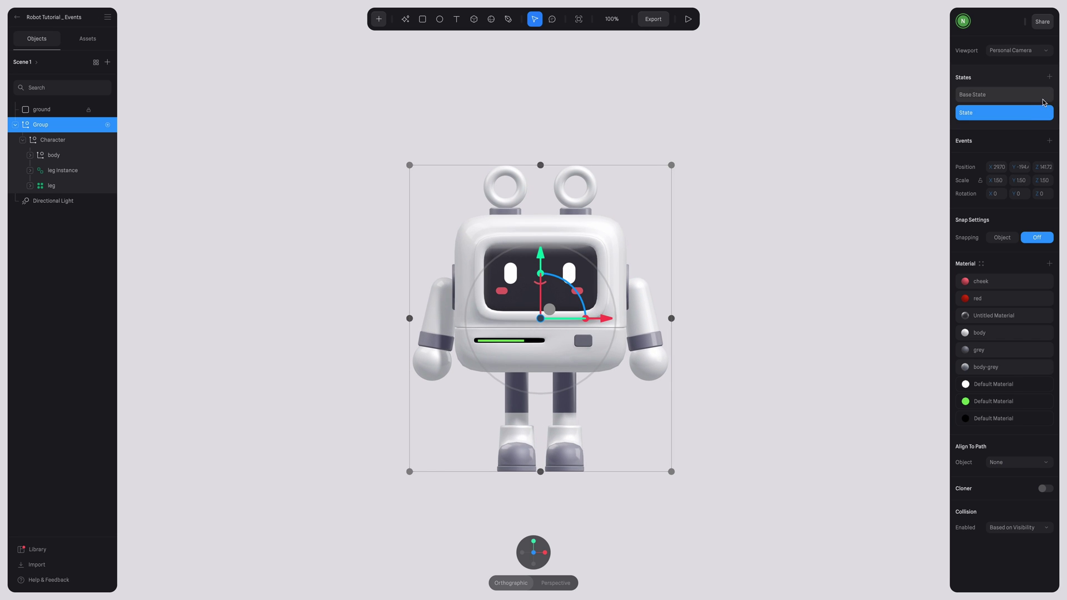
left_click(995, 95)
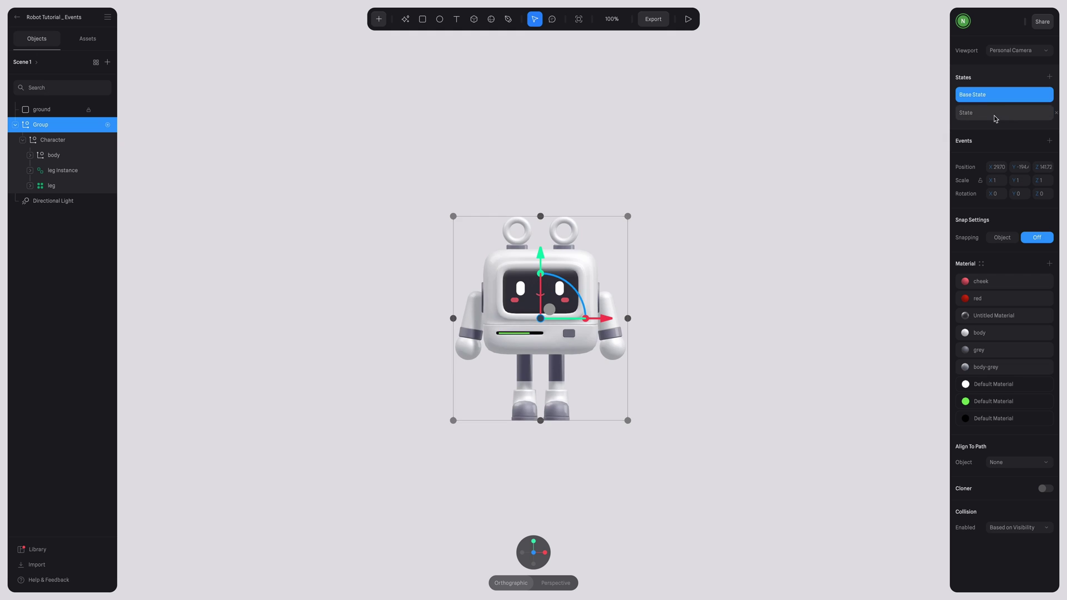
left_click(994, 116)
left_click(995, 95)
left_click(995, 114)
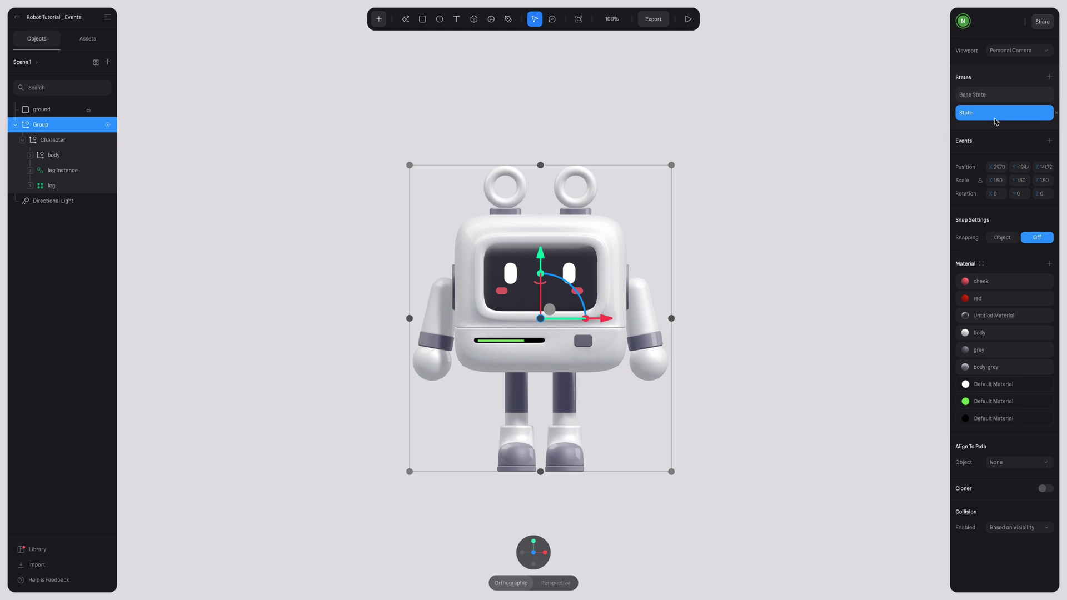
Add a Mouse Hover event to the Group and play the scene.
left_click(1049, 141)
left_click(910, 75)
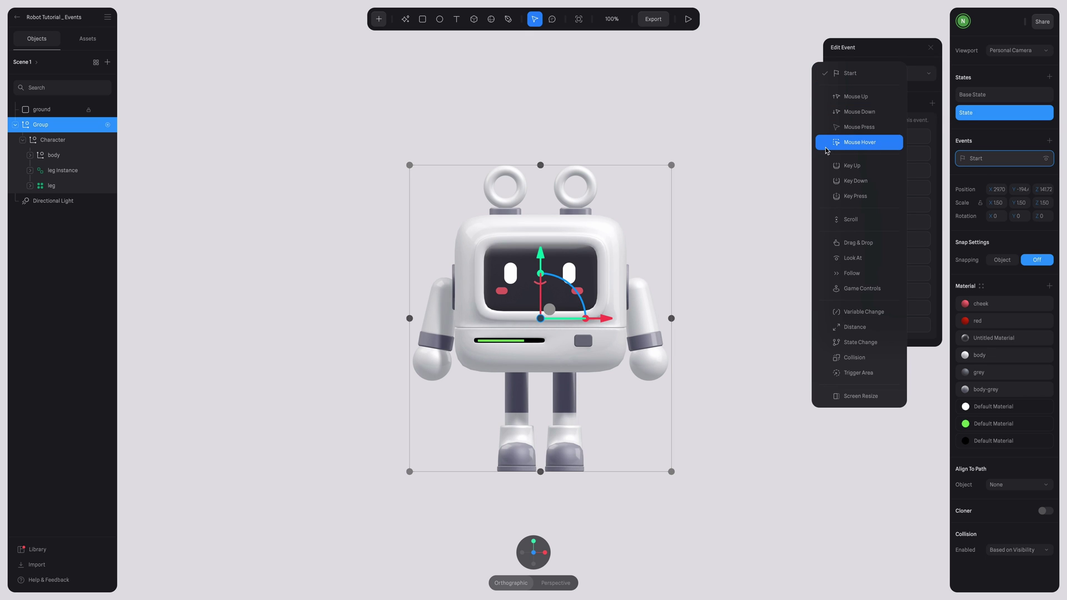
left_click(880, 146)
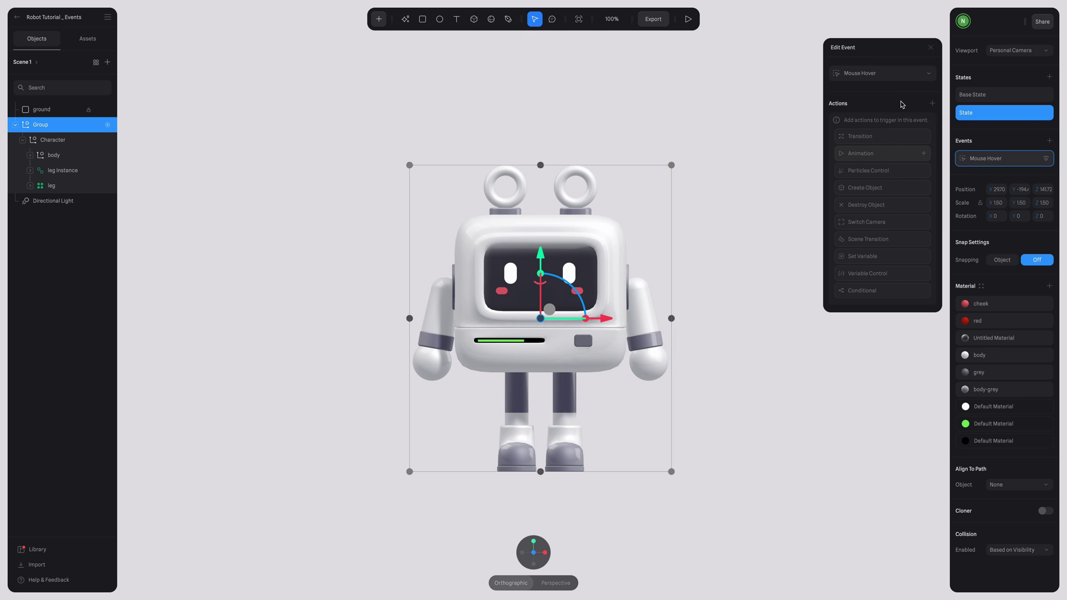
left_click(688, 20)
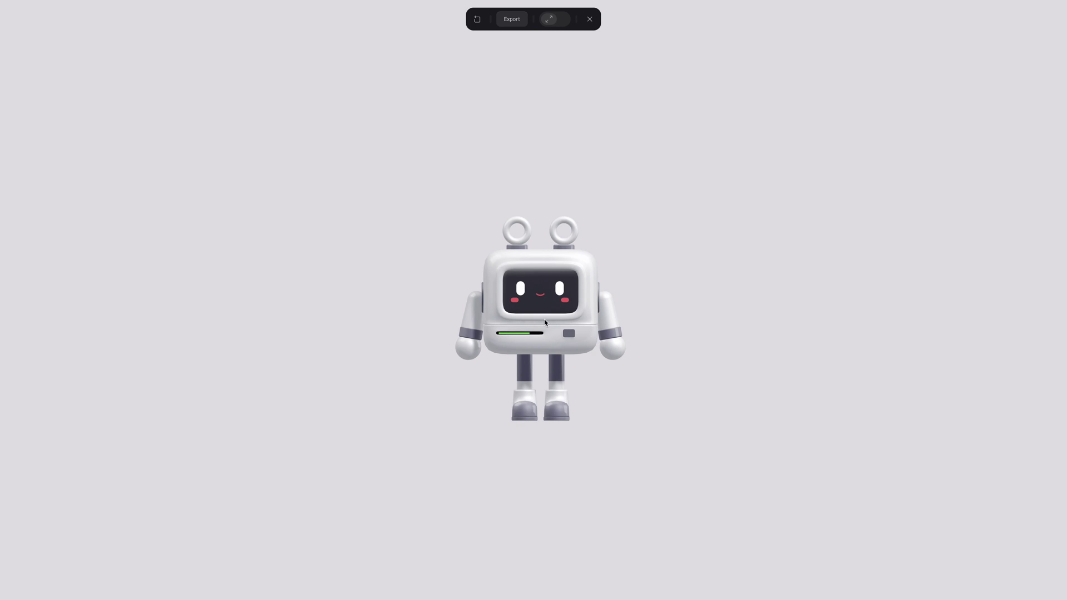
Add a Transition action to the hover event starting from Base State.
left_click(590, 20)
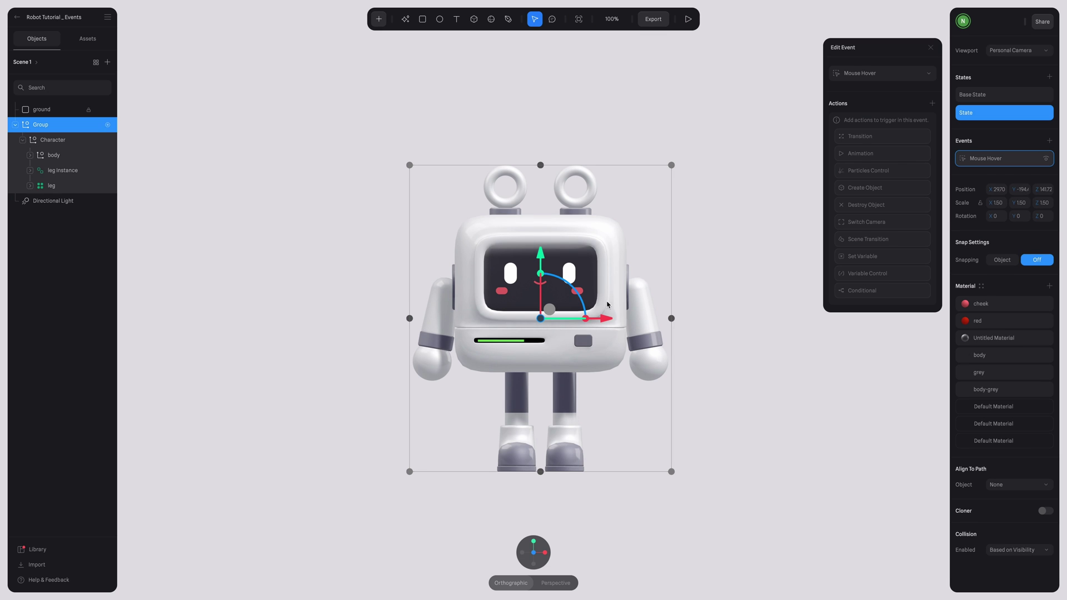
left_click(878, 138)
left_click(877, 123)
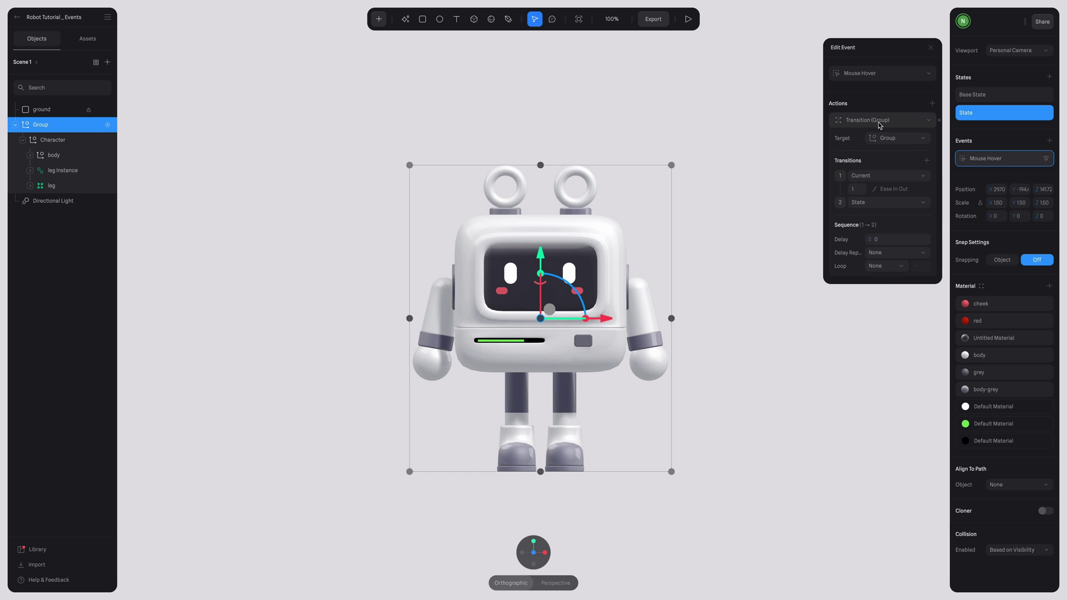
left_click(888, 176)
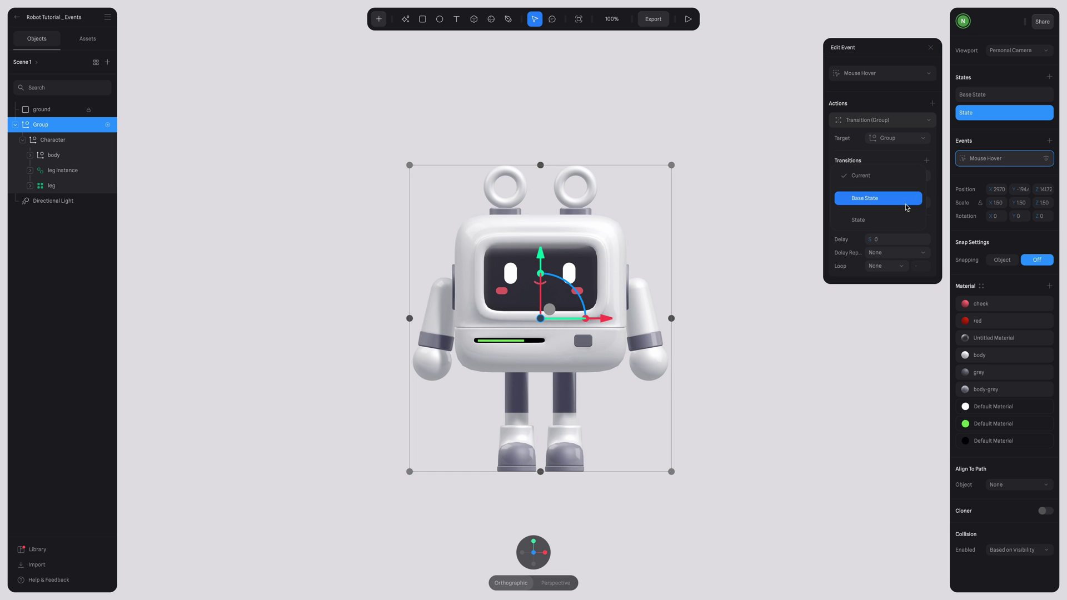
left_click(895, 189)
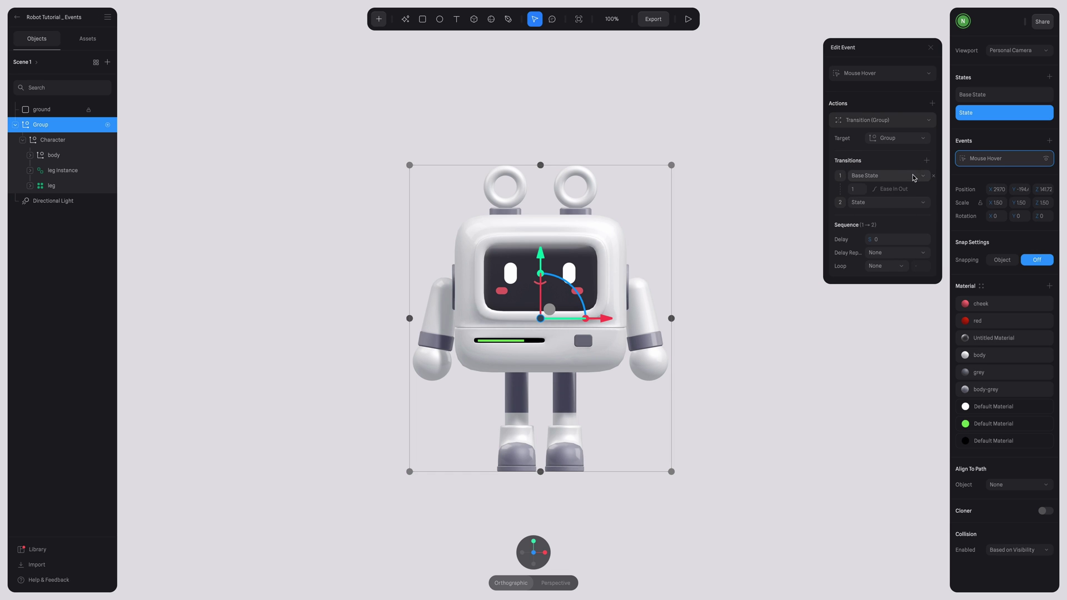
Preview the scene twice to watch the robot enlarge on hover.
left_click(687, 20)
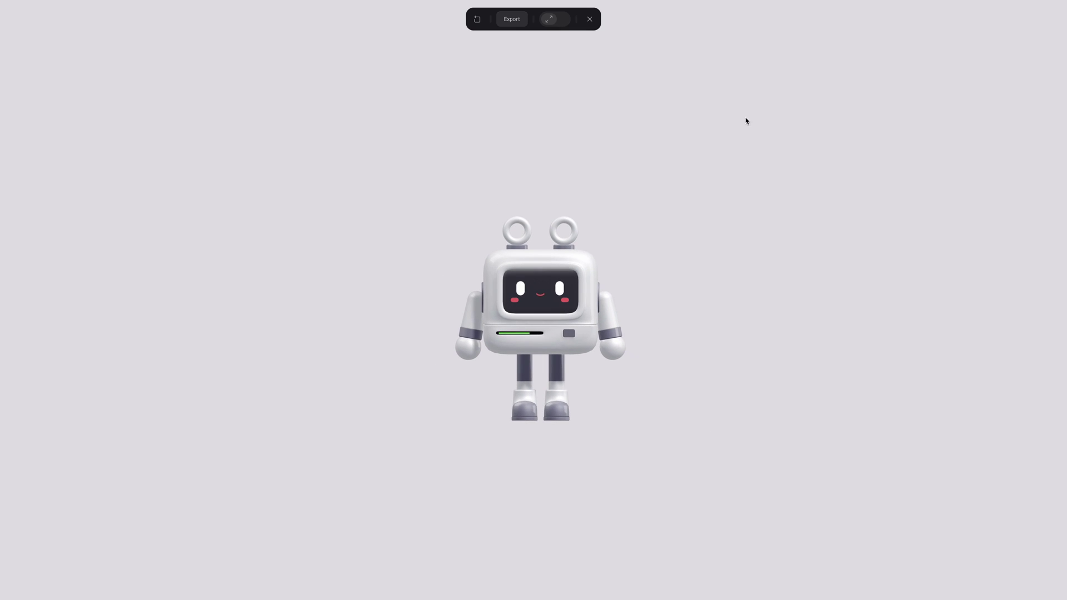
left_click(590, 20)
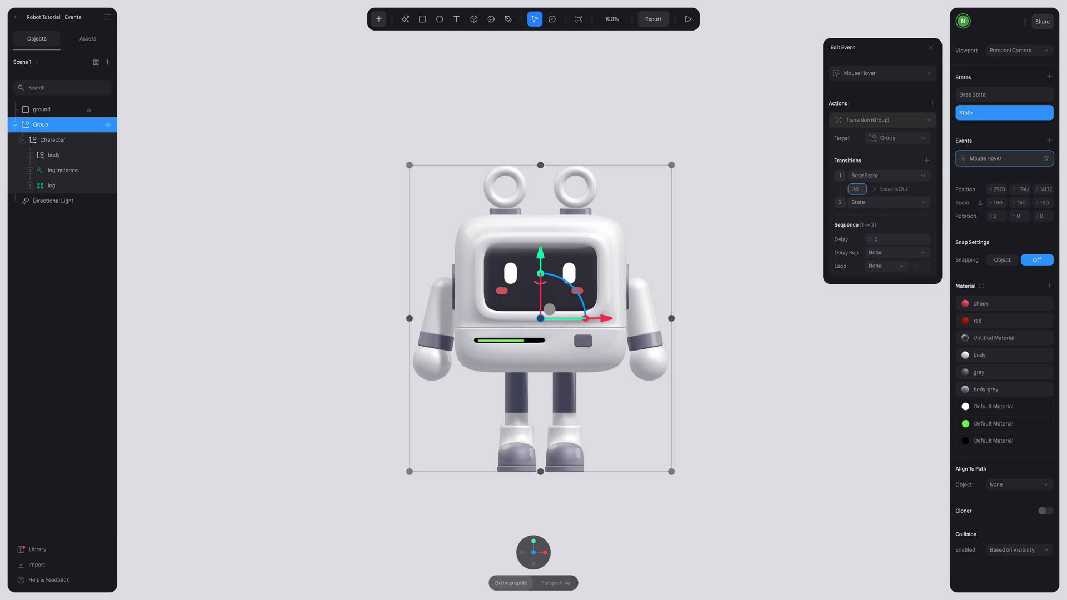
left_click(684, 16)
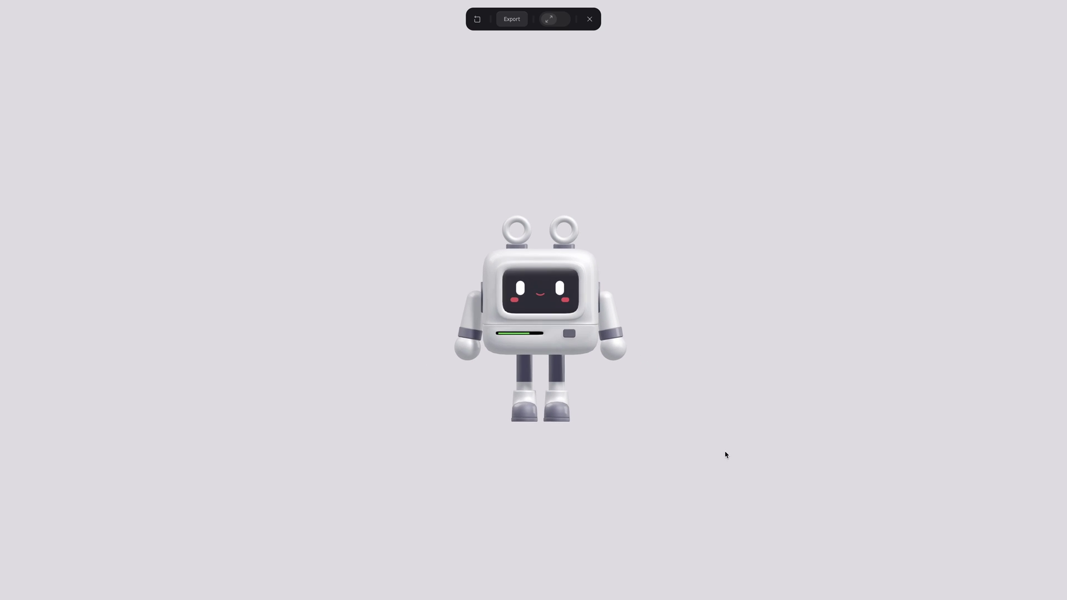
left_click(589, 19)
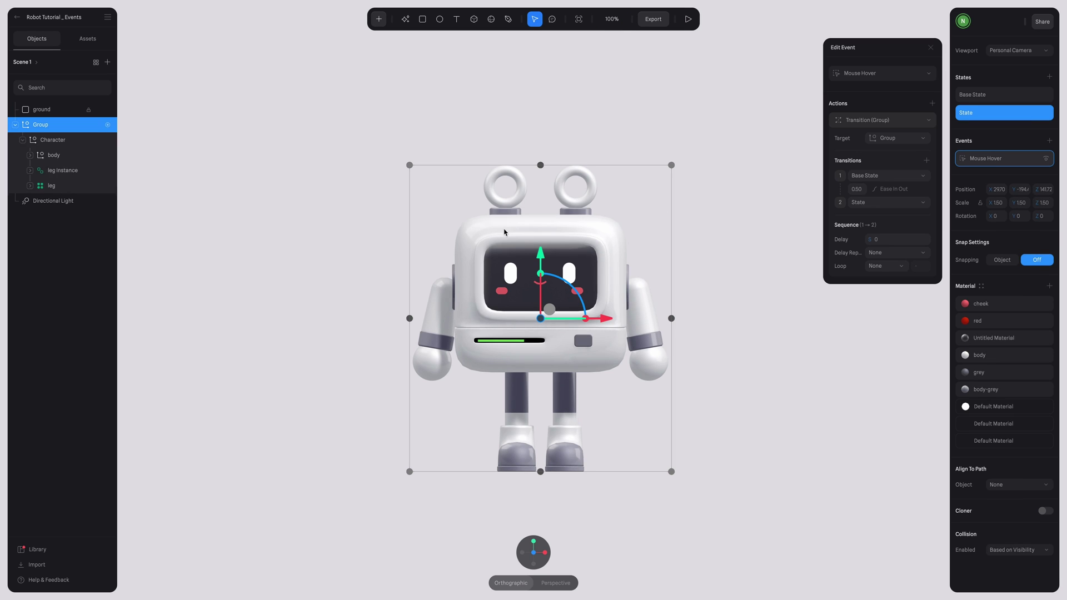
Set the hover transition's easing to Spring and preview it.
left_click(894, 190)
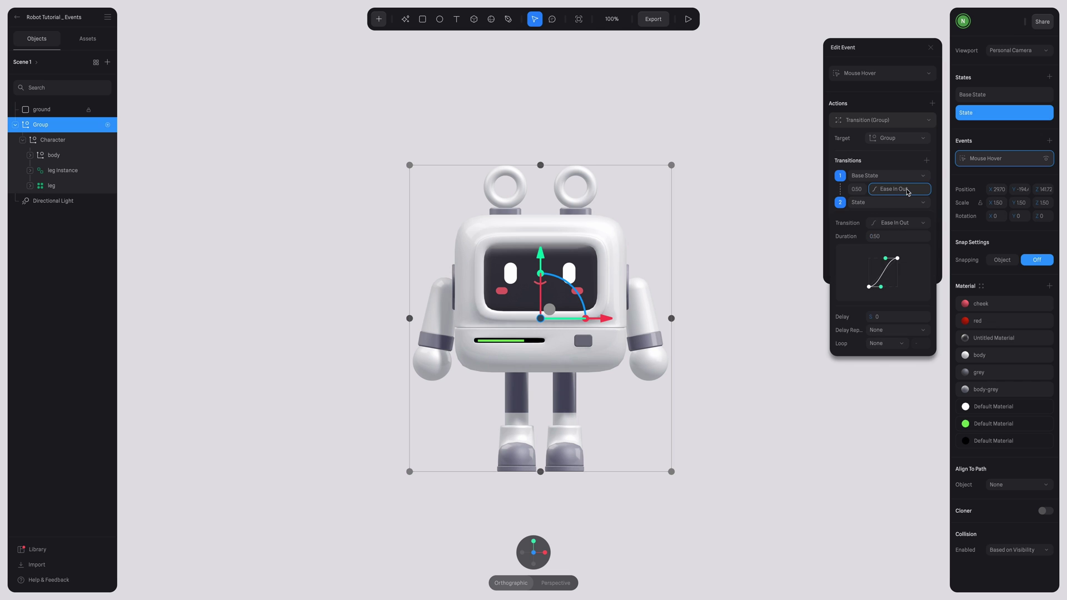
left_click(920, 228)
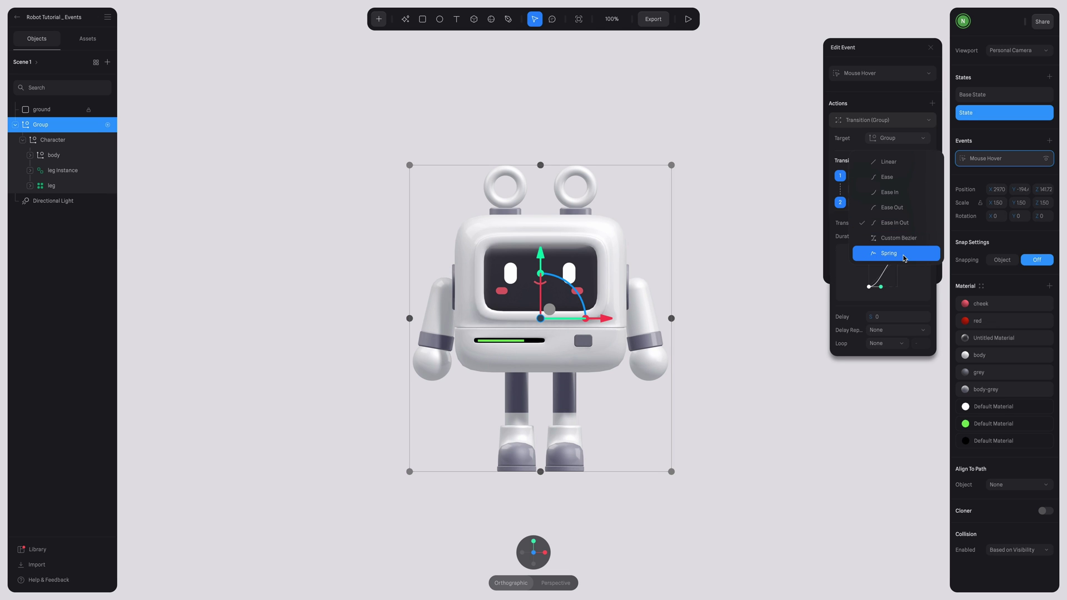
left_click(904, 257)
left_click(686, 20)
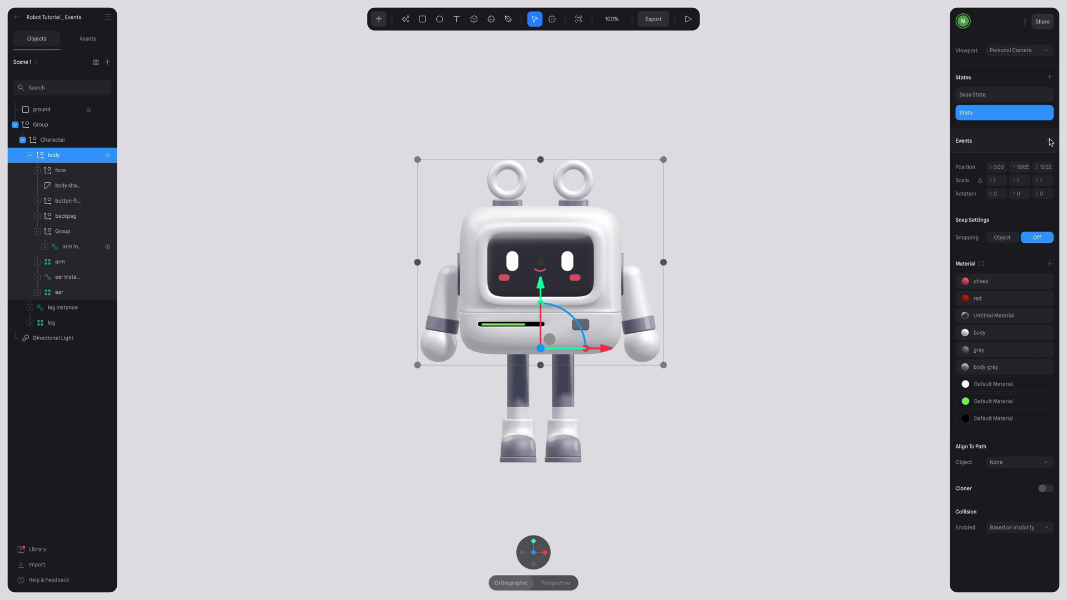
Compare the Group's Base State and enlarged State, then preview the scene.
left_click(1016, 96)
left_click(1008, 117)
key("p")
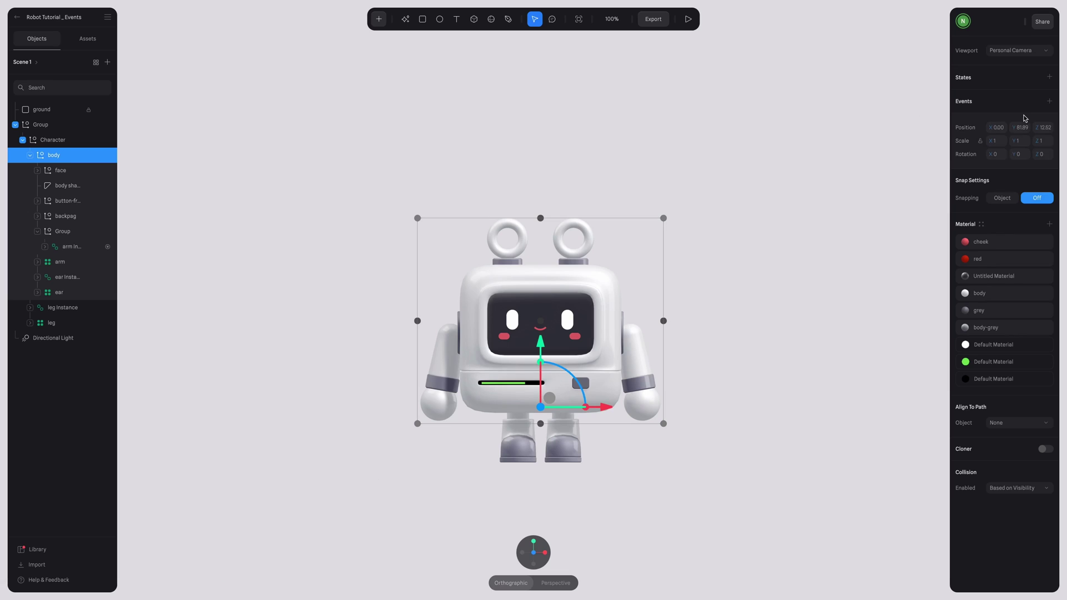
Add a second State for the robot body with the body raised higher.
left_click(1049, 77)
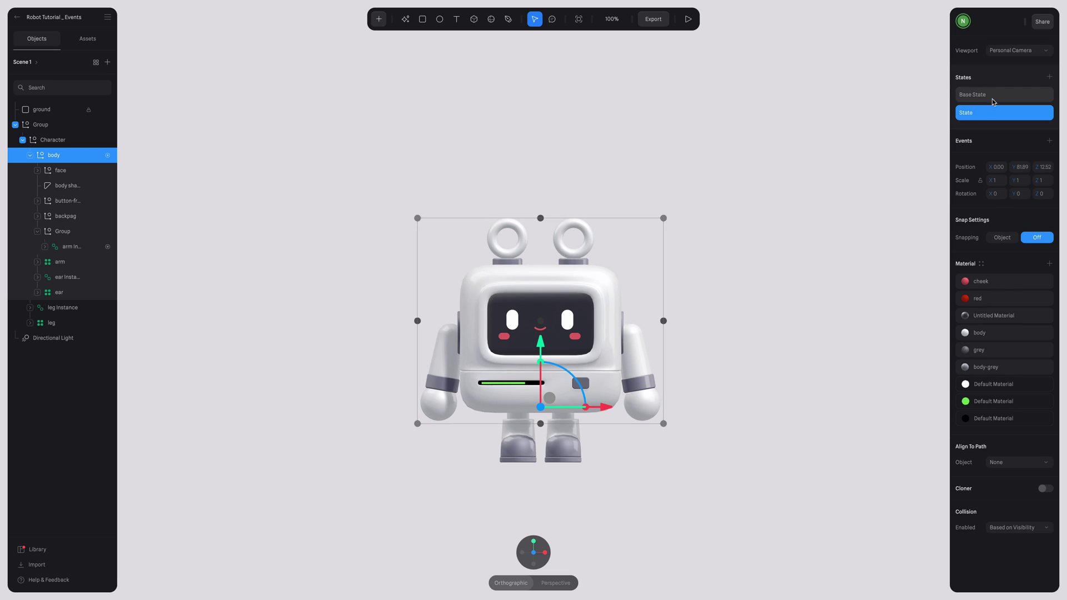
left_click_drag(542, 321, 539, 284)
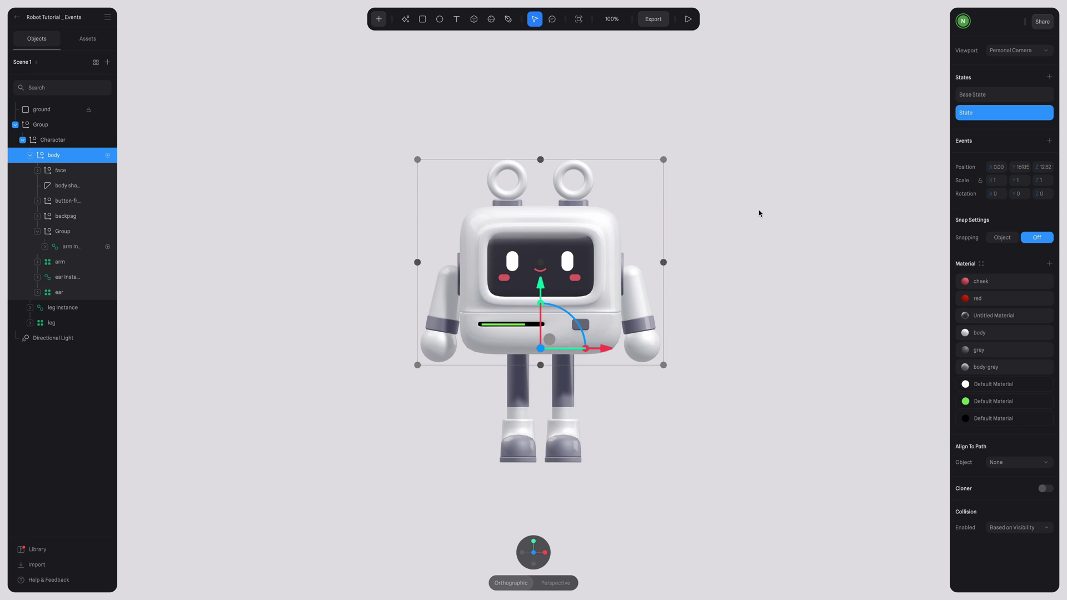
left_click(1016, 101)
left_click(1009, 118)
Add a Mouse Hover event to the robot body with its transition settings.
left_click(1050, 141)
left_click(888, 74)
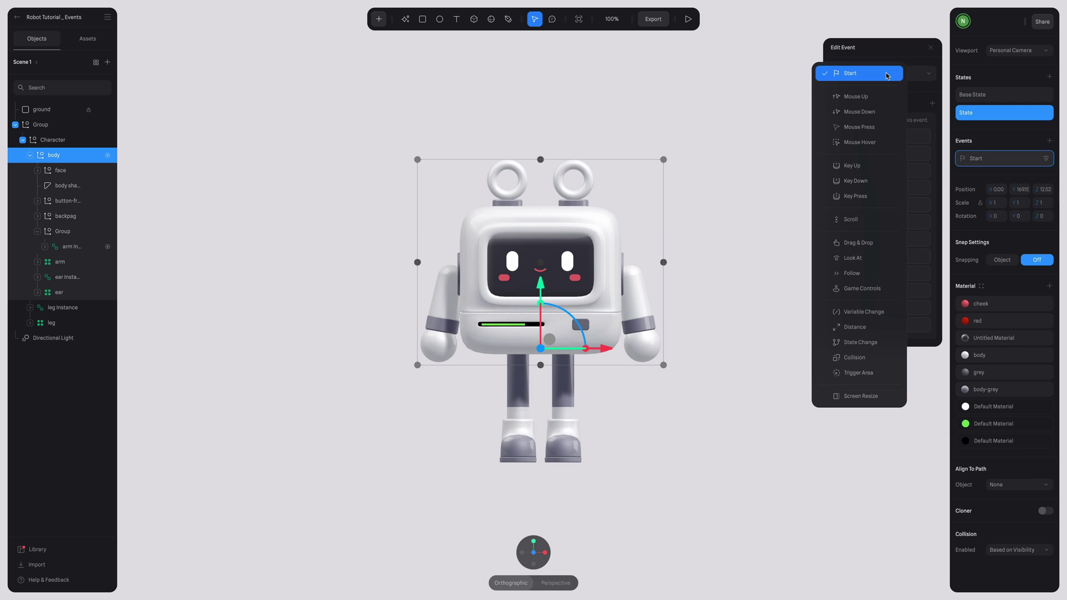
left_click(874, 146)
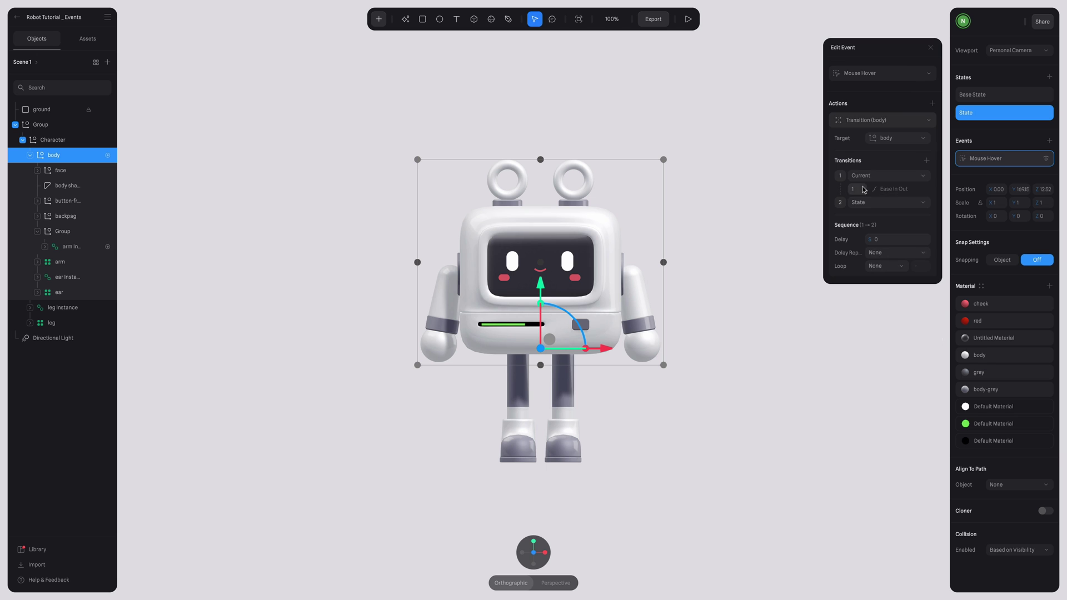
left_click(889, 189)
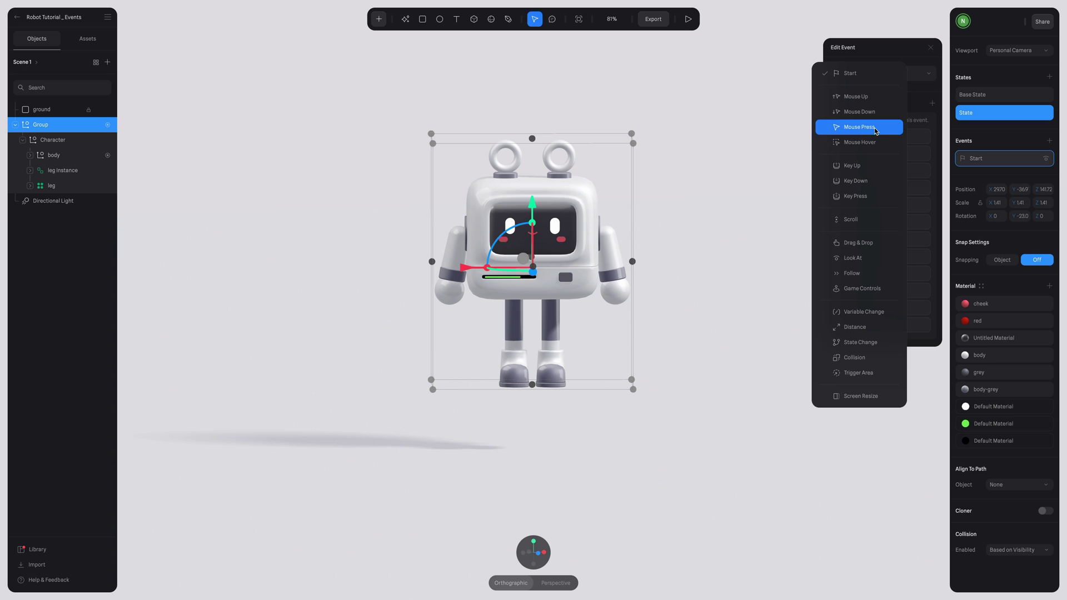
Set the Group event to Mouse Press with a Base State transition, then test by pressing the robot.
left_click(875, 129)
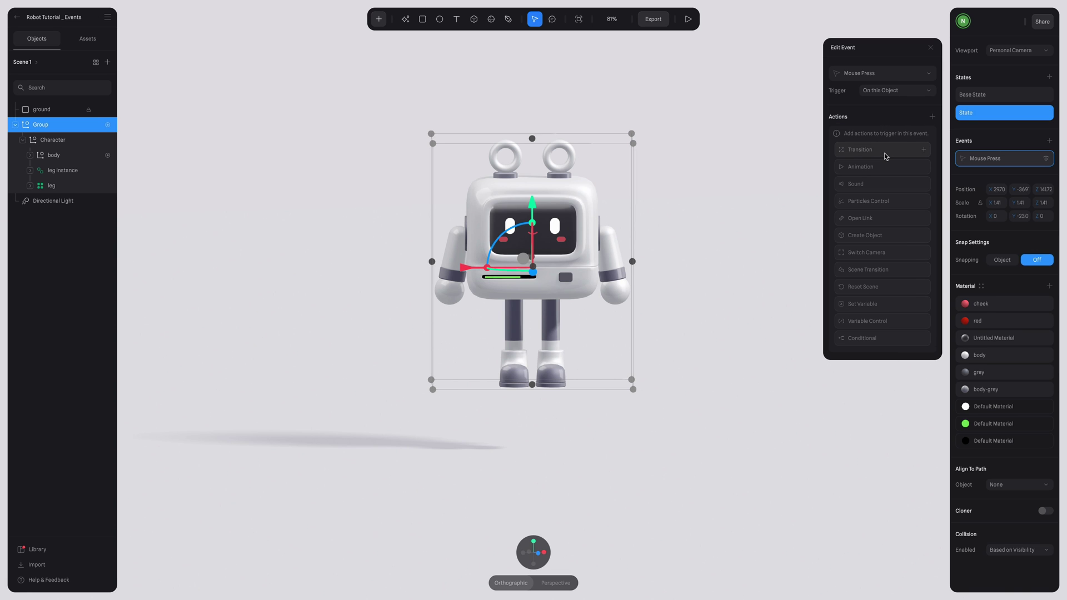
left_click(885, 156)
left_click(883, 136)
left_click(889, 189)
left_click(883, 212)
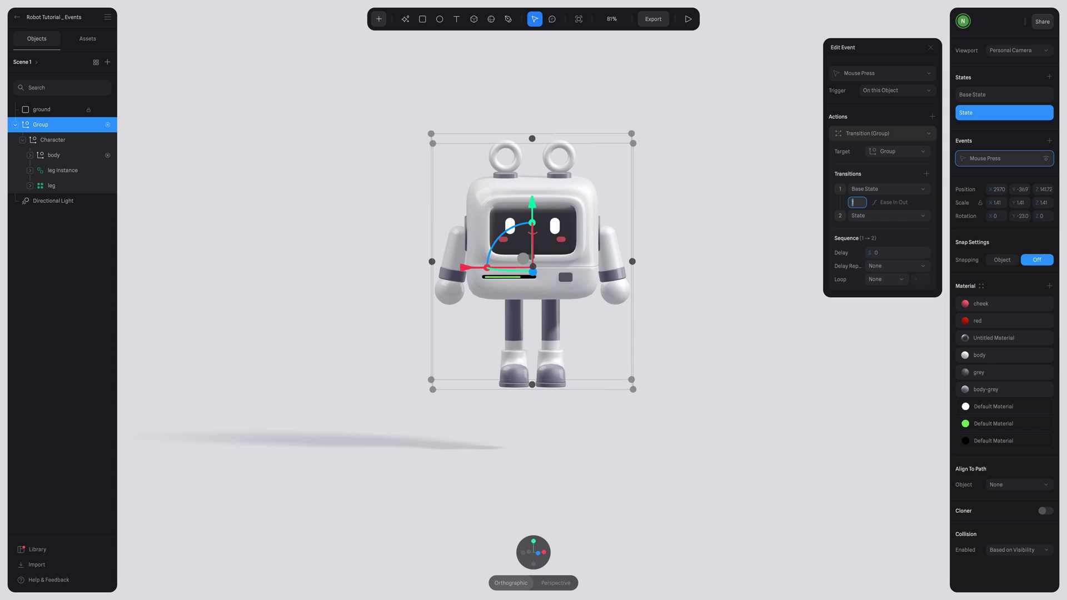
left_click(688, 18)
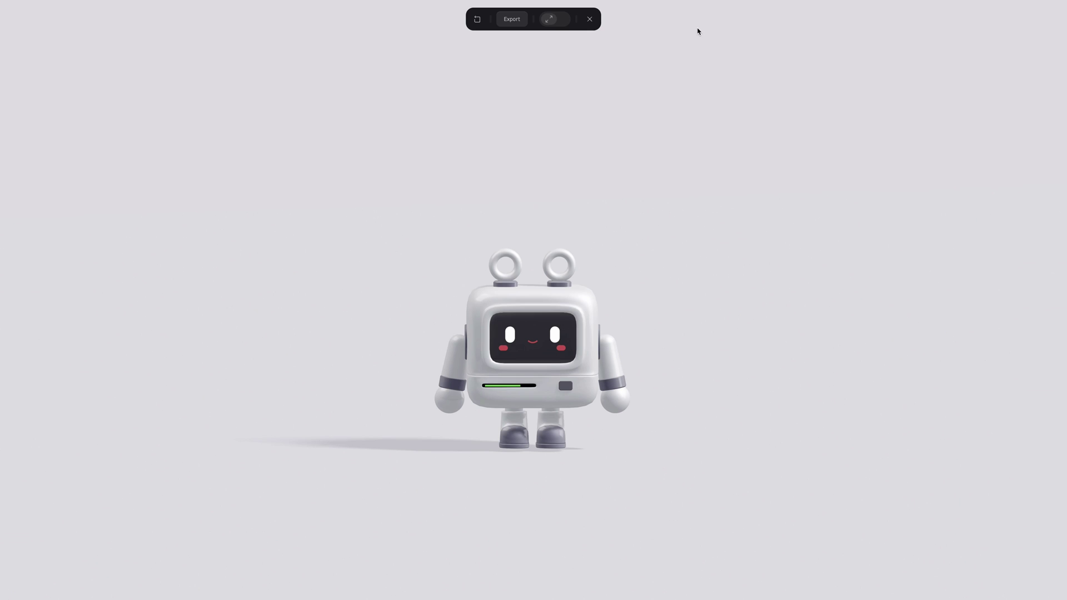
left_click(545, 356)
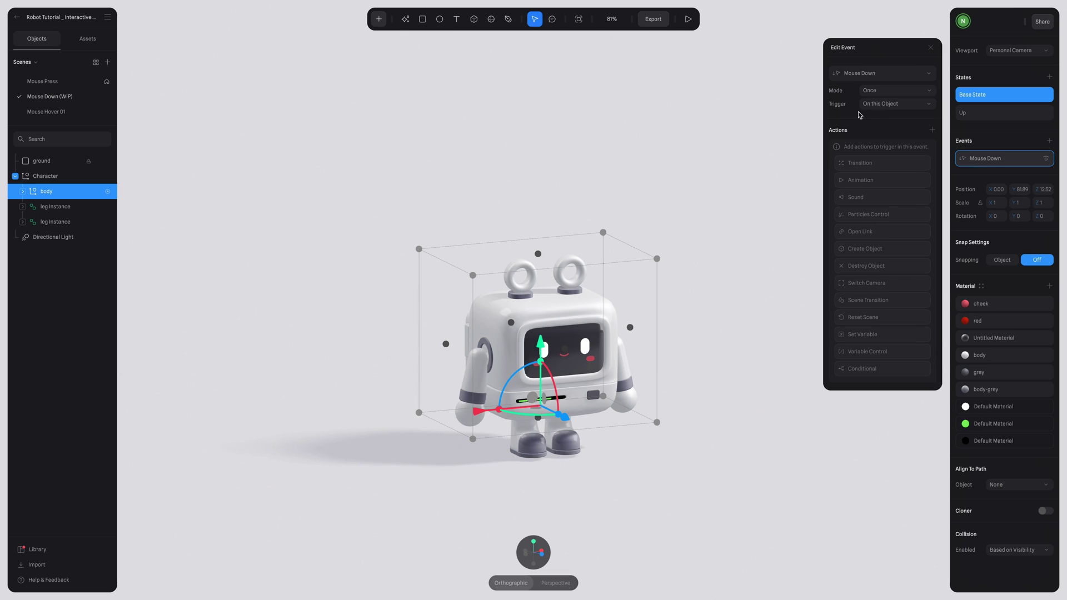
Add a Mouse Down transition from Base State with a 0.5 second duration.
left_click(876, 162)
left_click(871, 148)
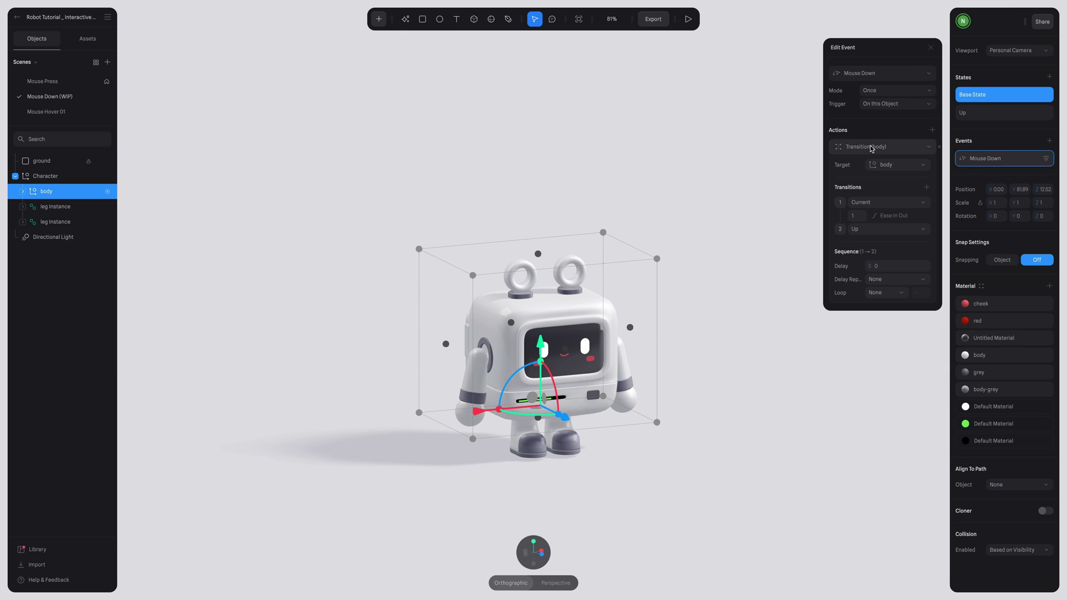
left_click(911, 202)
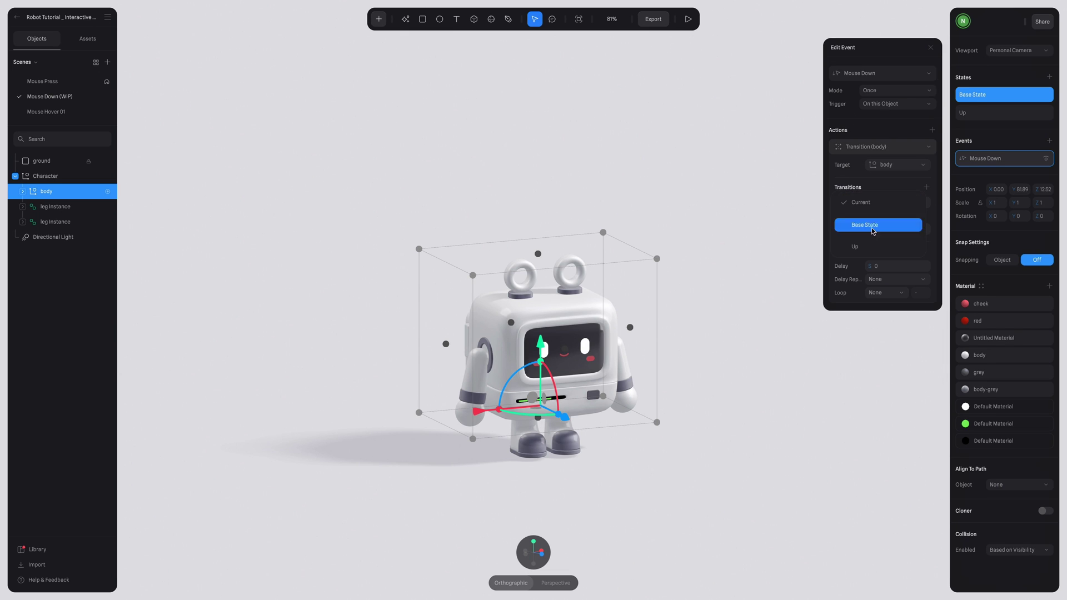
left_click(872, 227)
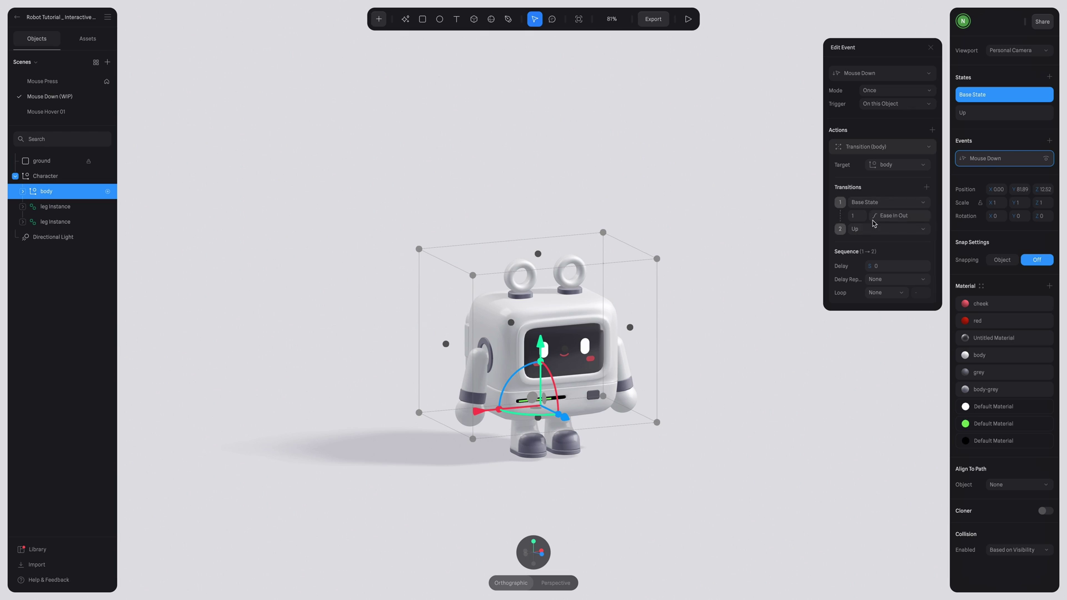
left_click(858, 217)
left_click(857, 217)
type("0.5")
Give the Mouse Down transition Spring easing and preview the scene.
left_click(895, 215)
left_click(903, 250)
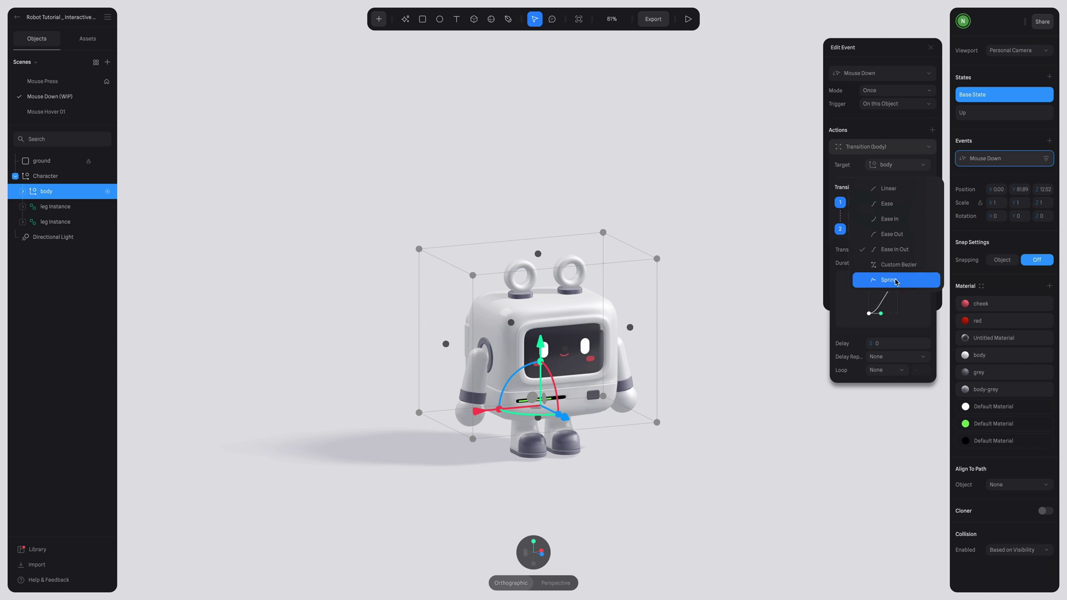
left_click(877, 279)
left_click(865, 183)
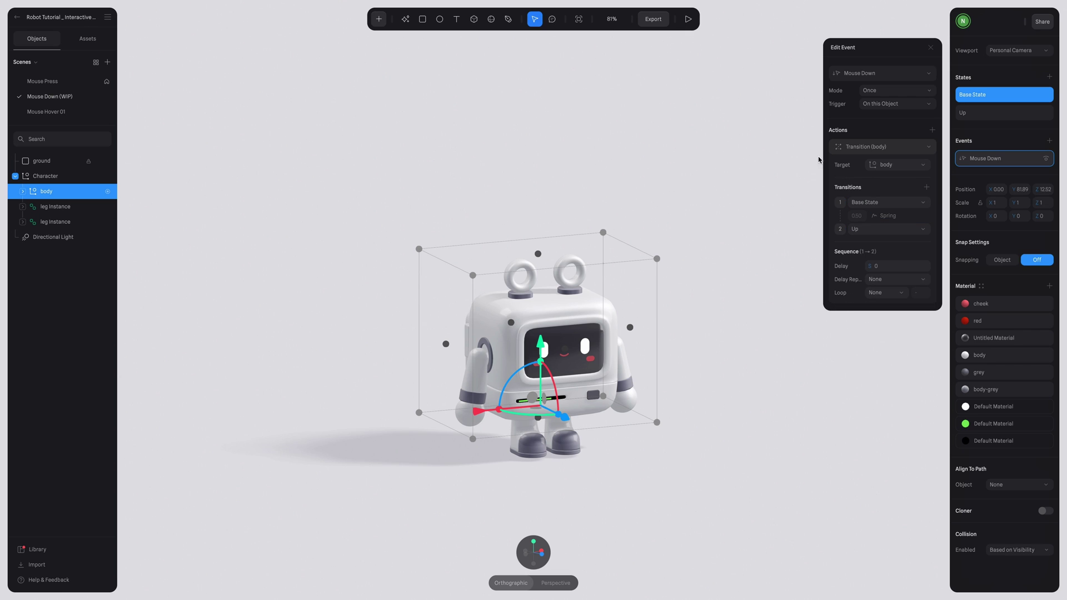
left_click(688, 18)
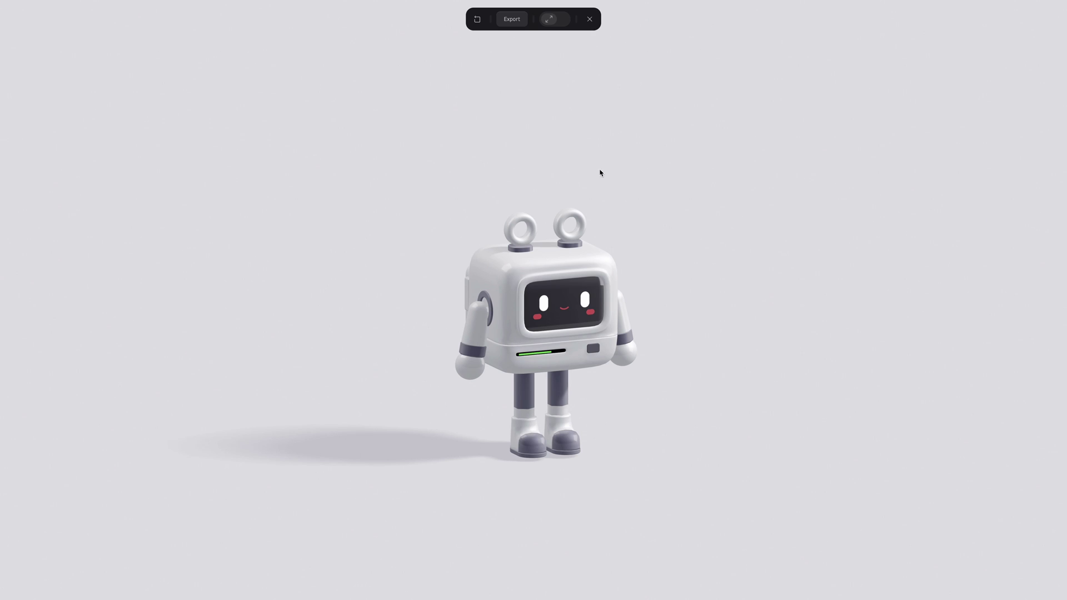
Exit the preview back to the Mouse Down event settings.
left_click(590, 19)
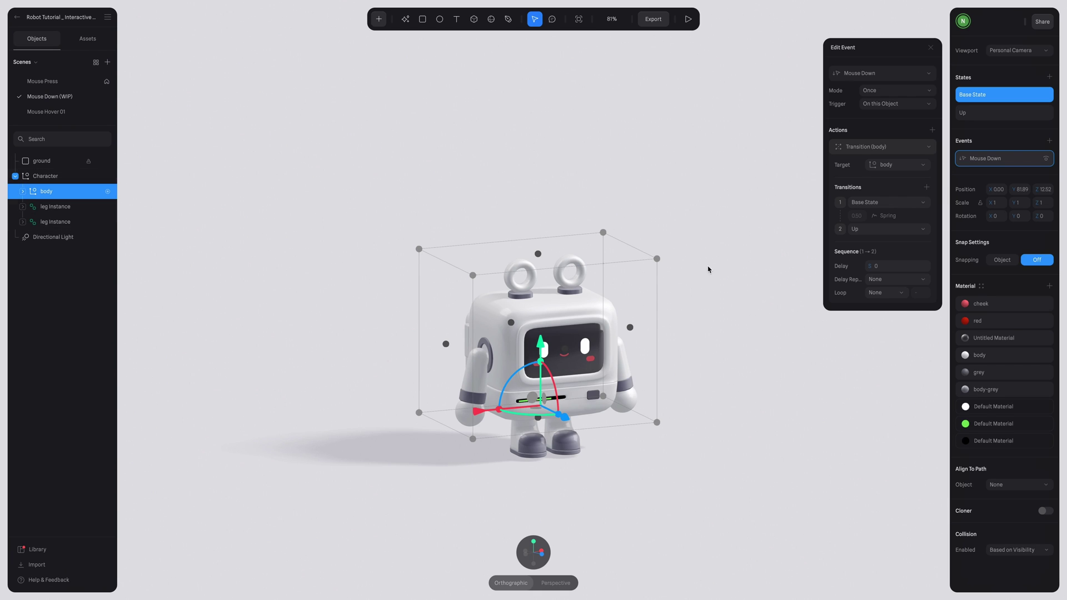
Switch the Mouse Down event to Toggle mode and test it by clicking the robot repeatedly.
left_click(900, 94)
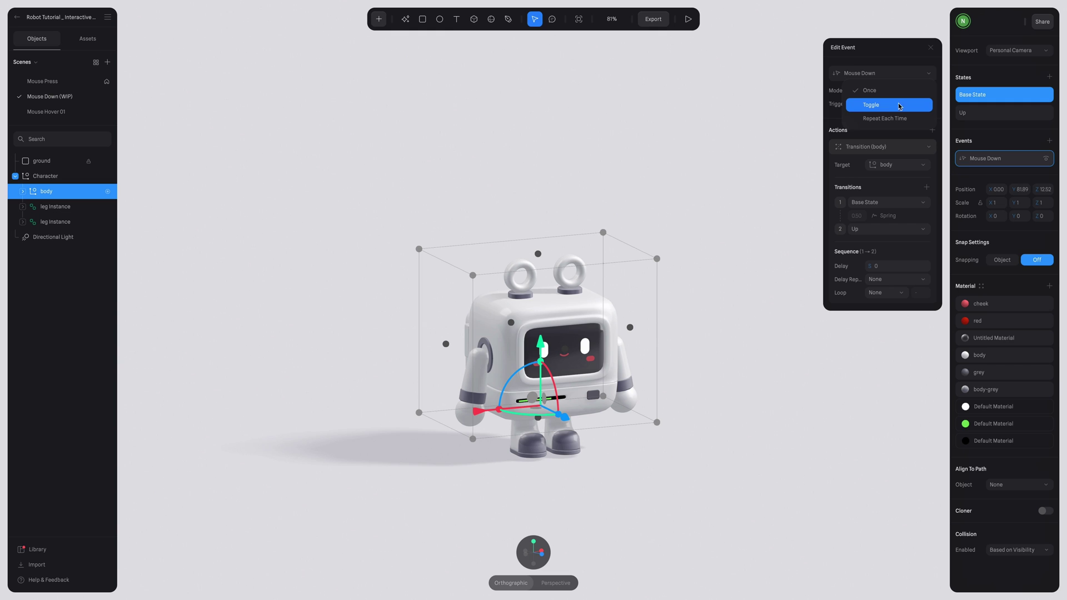
left_click(880, 105)
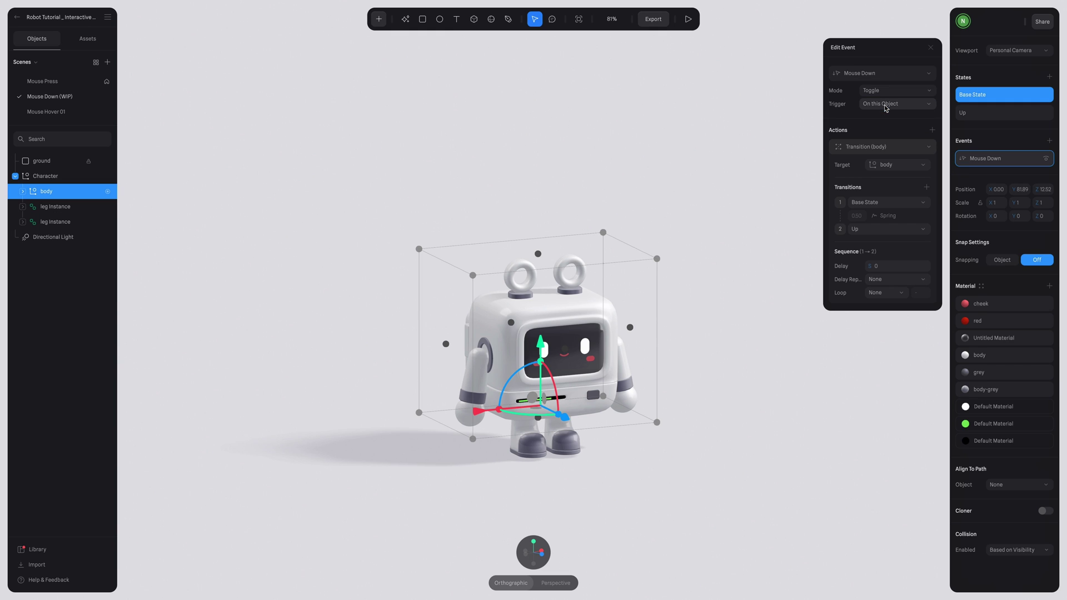
left_click(688, 22)
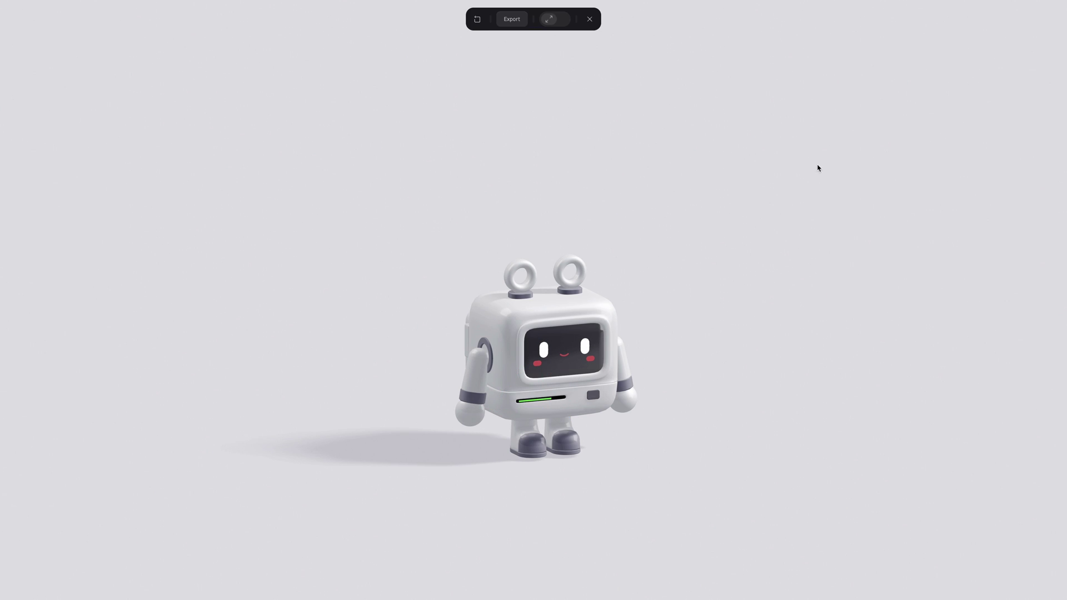
left_click(570, 371)
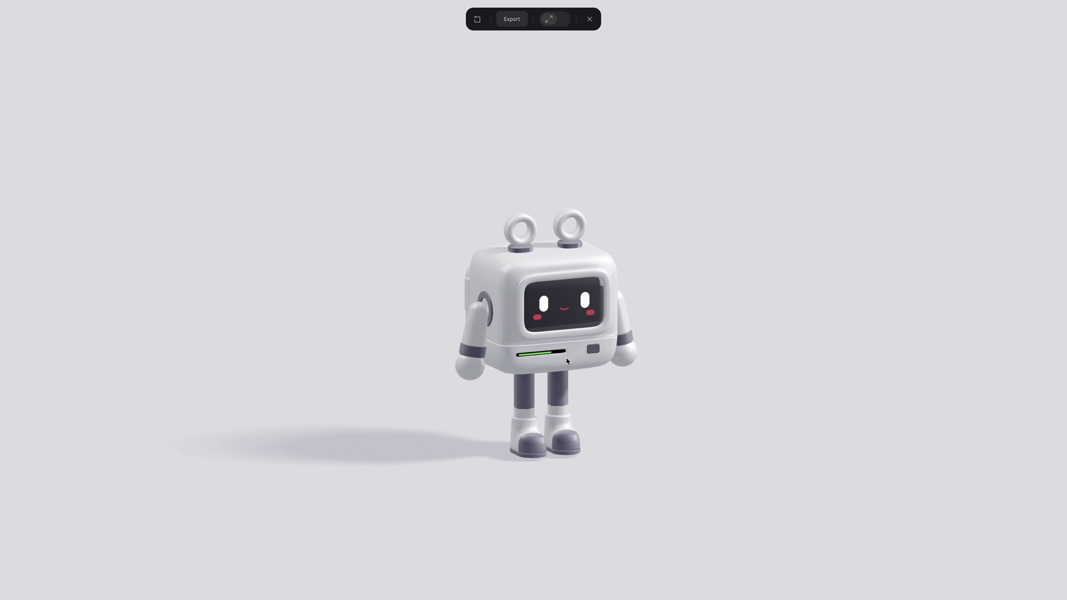
left_click(568, 361)
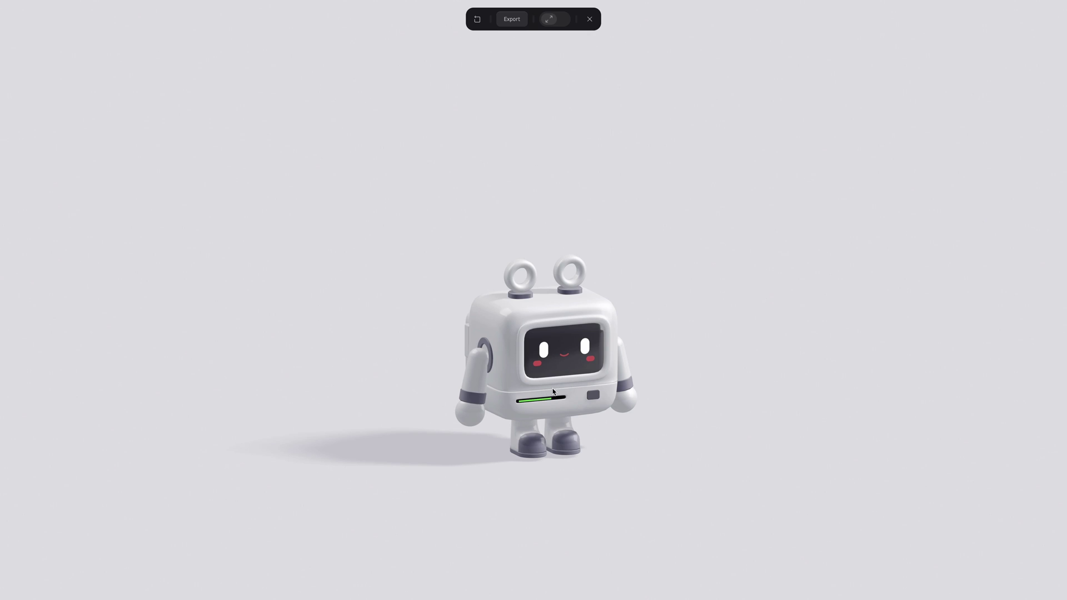
left_click(553, 392)
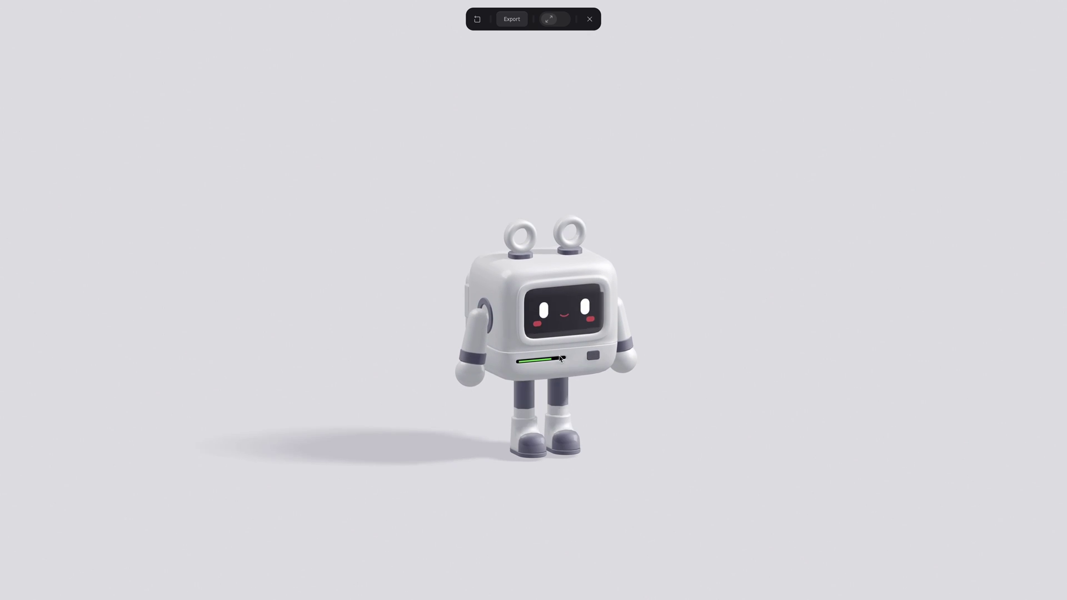
left_click(559, 356)
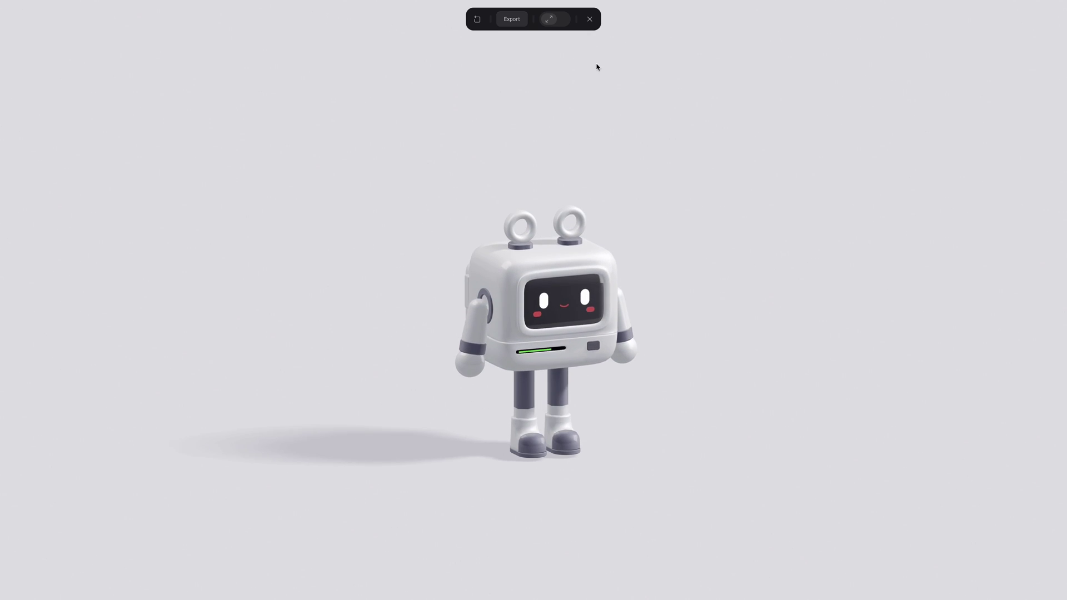
left_click(590, 19)
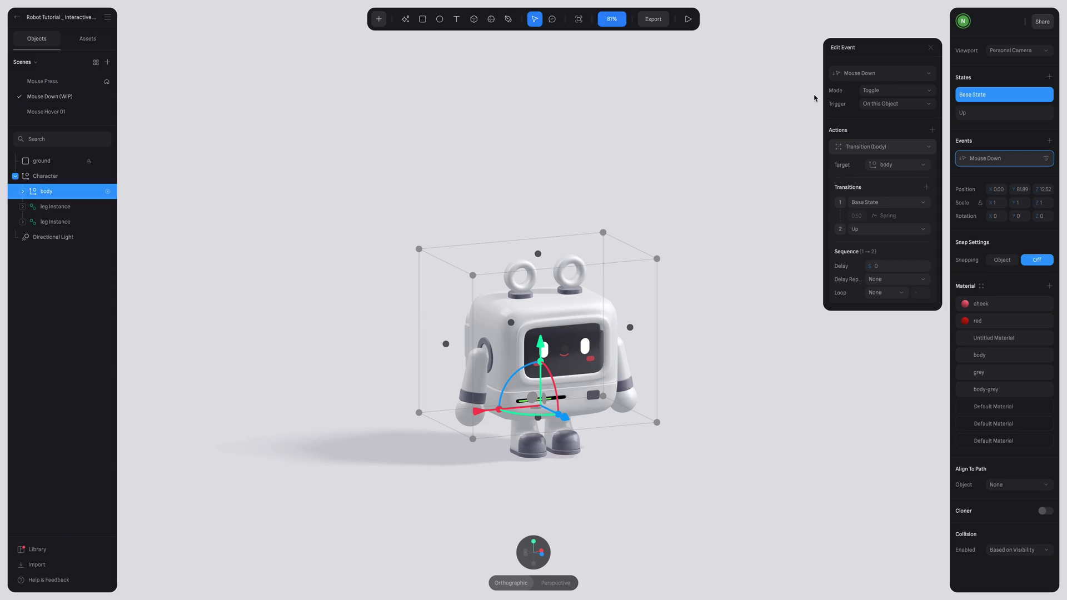
Set the Mouse Down trigger to Anywhere in the Scene and test the jump in the Play preview.
left_click(904, 106)
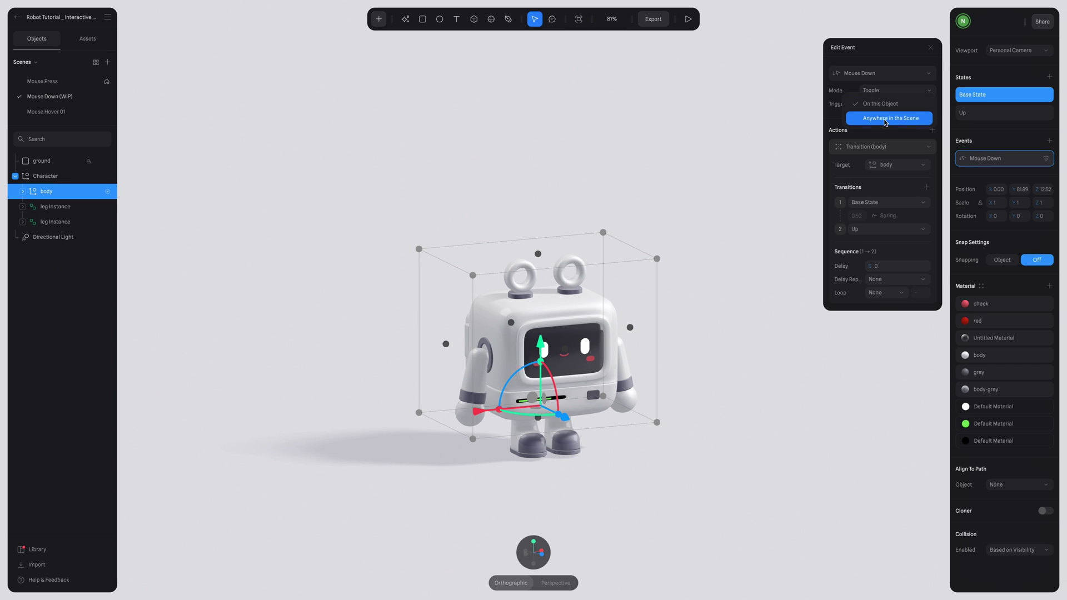
left_click(909, 123)
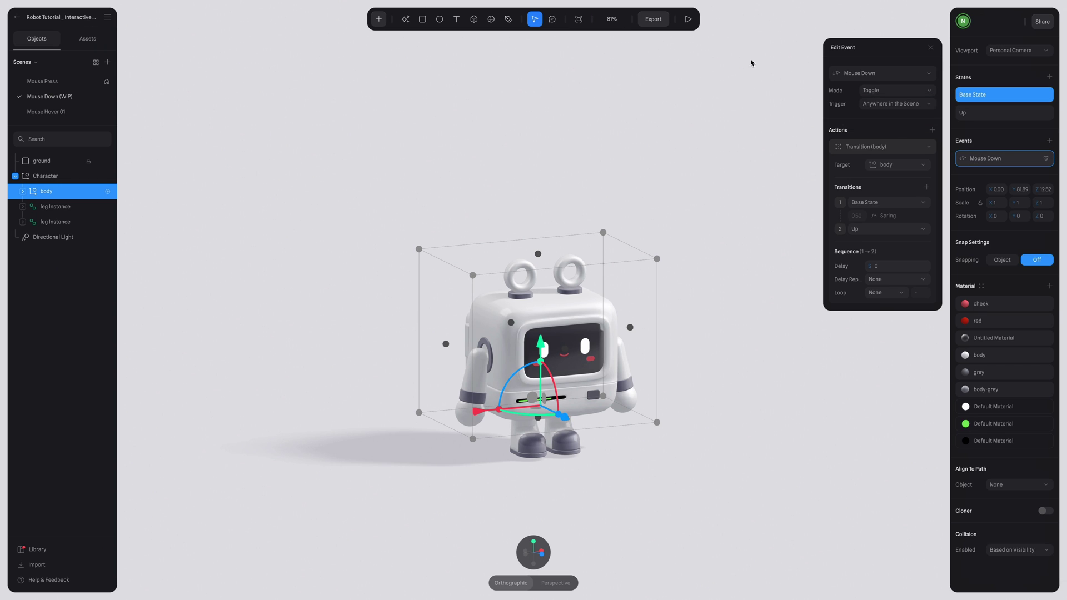
left_click(688, 20)
left_click(718, 188)
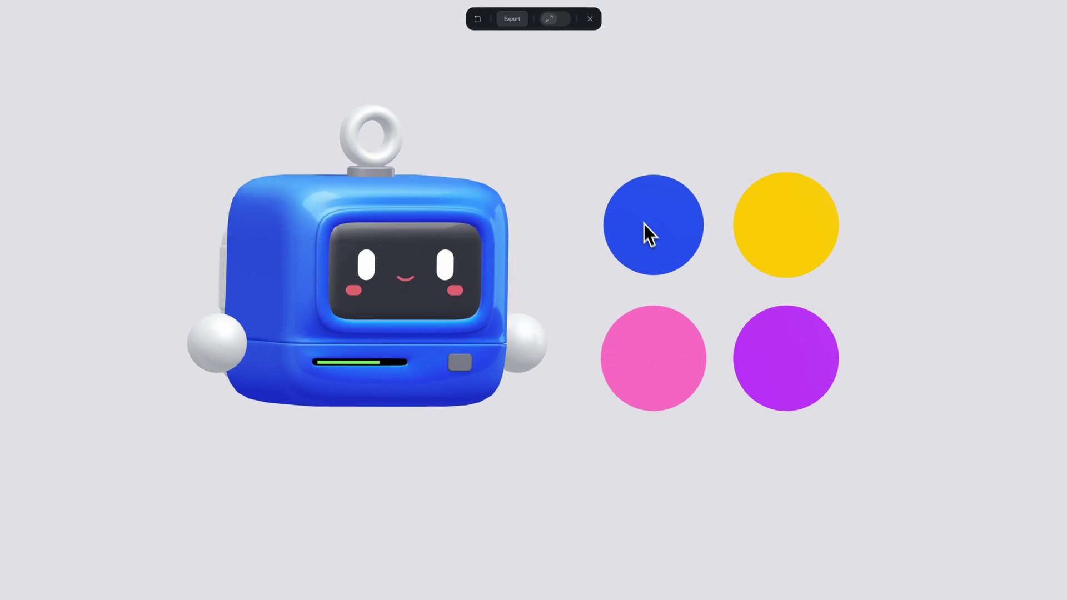
In the preview, turn the robot pink, purple and yellow using the colour swatches.
left_click(669, 378)
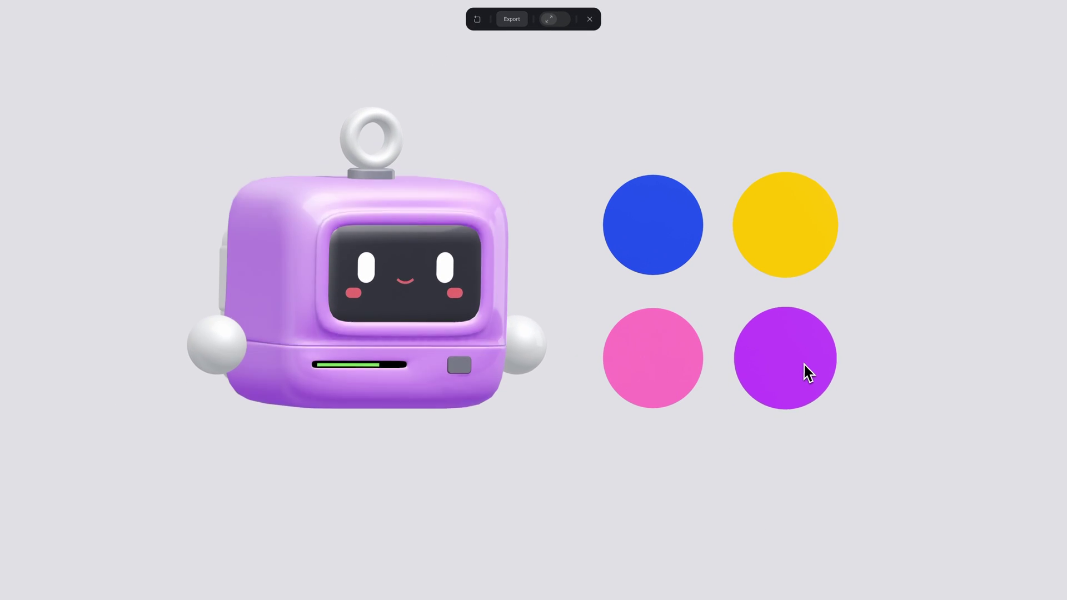
left_click(762, 376)
left_click(789, 218)
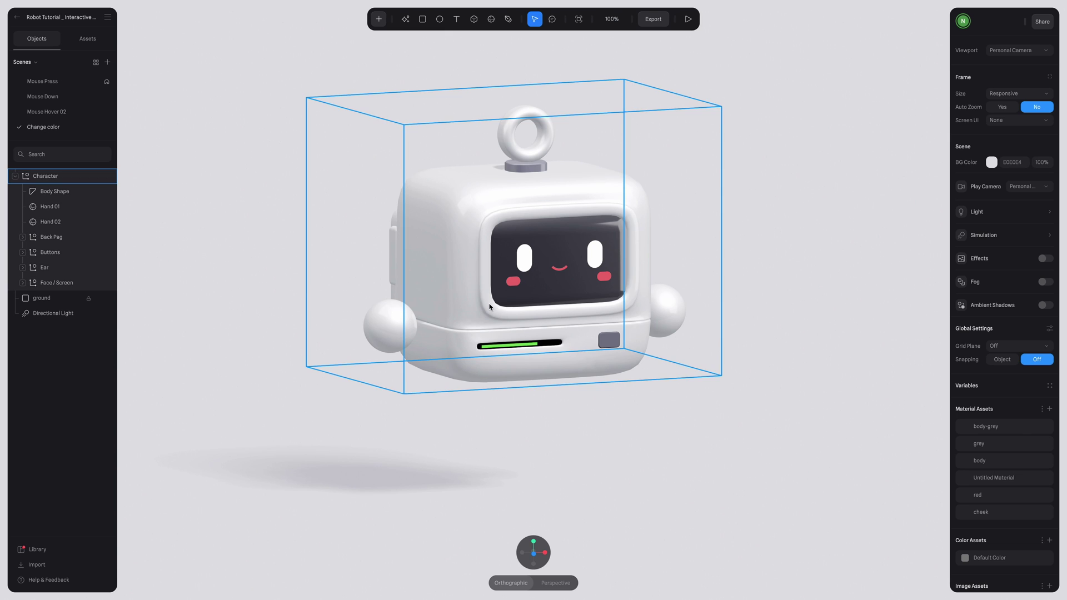
Select the Character's Body Shape and detach its 'body' material into Matcap, Lighting and Color layers.
left_click(34, 175)
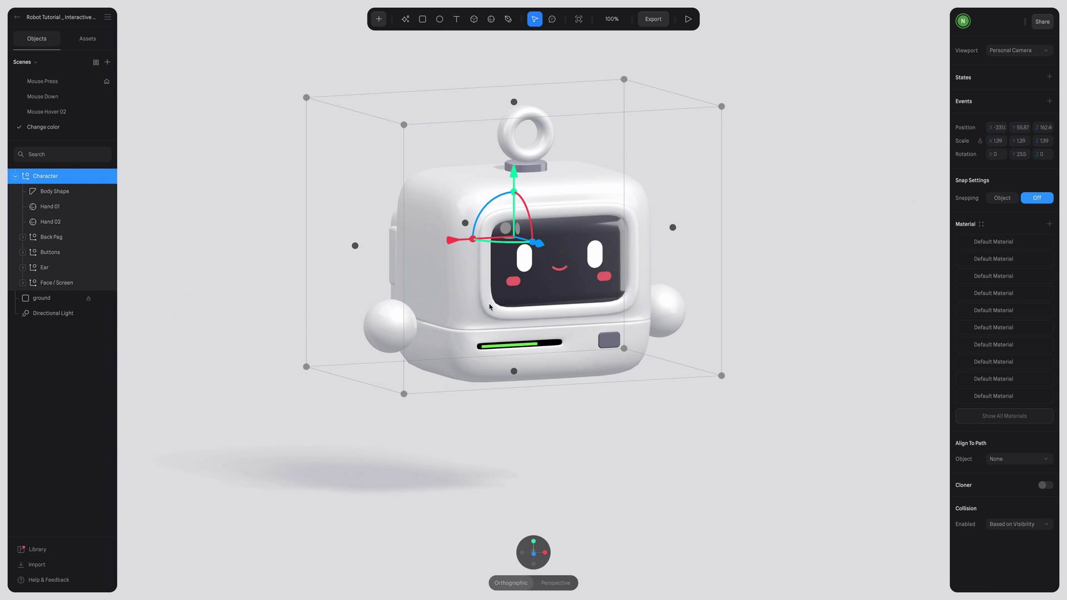
left_click(15, 176)
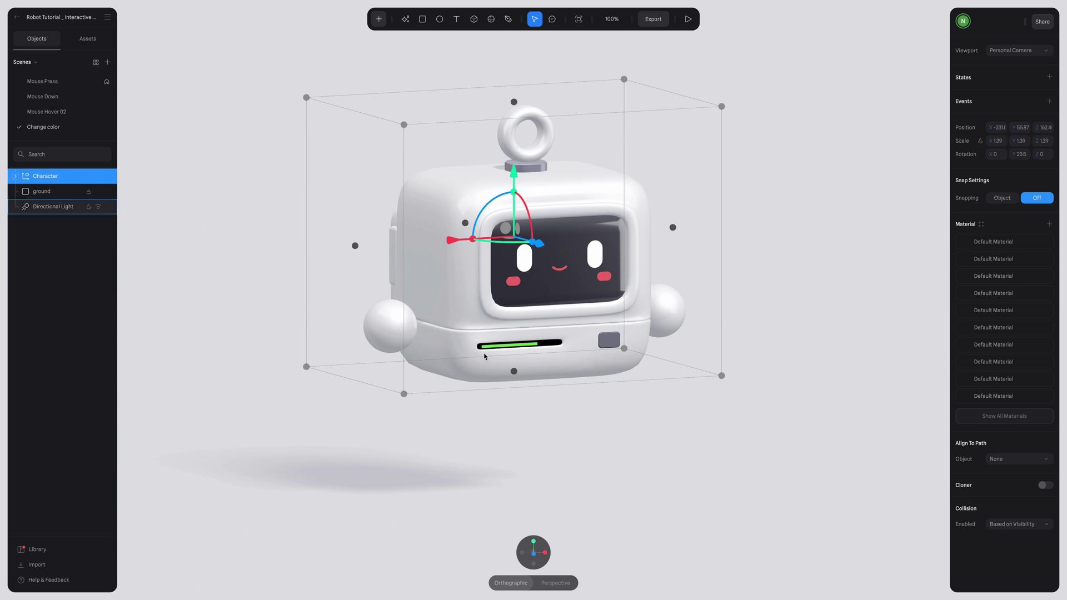
left_click(16, 177)
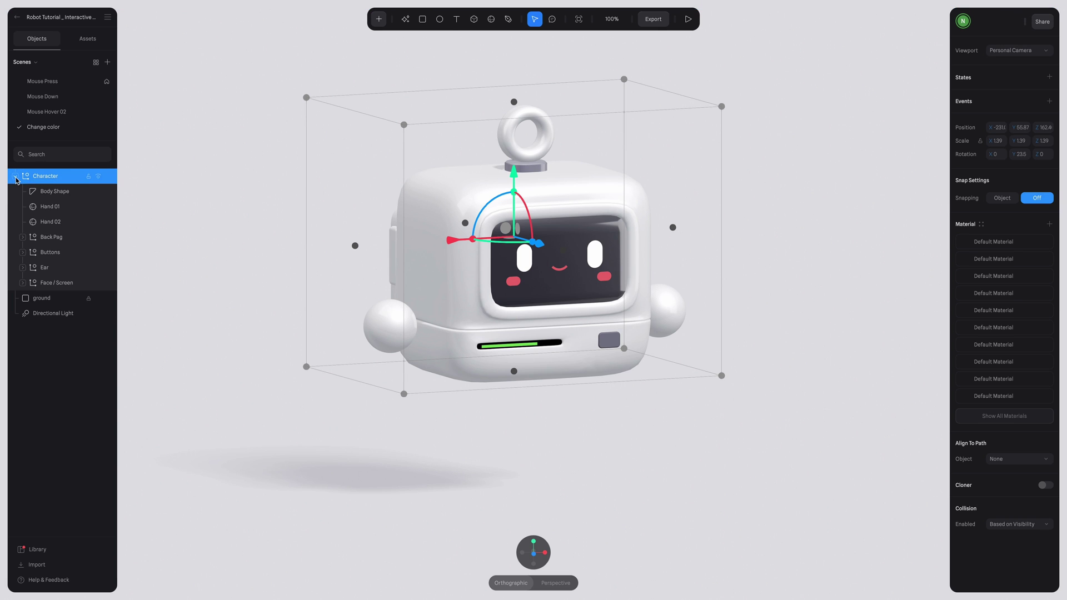
left_click(68, 192)
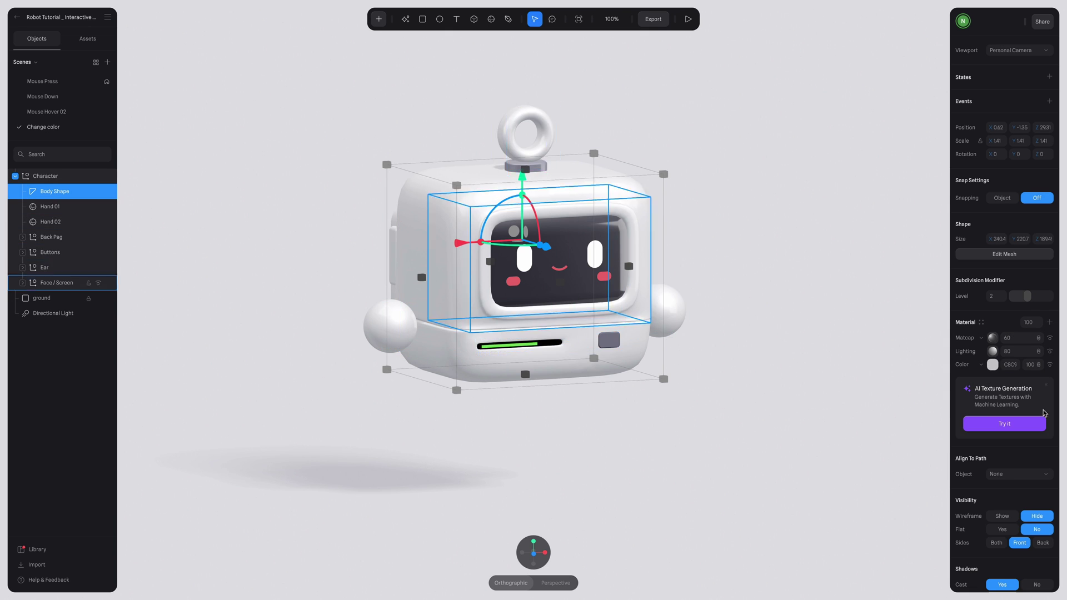
left_click(1050, 321)
left_click(1015, 325)
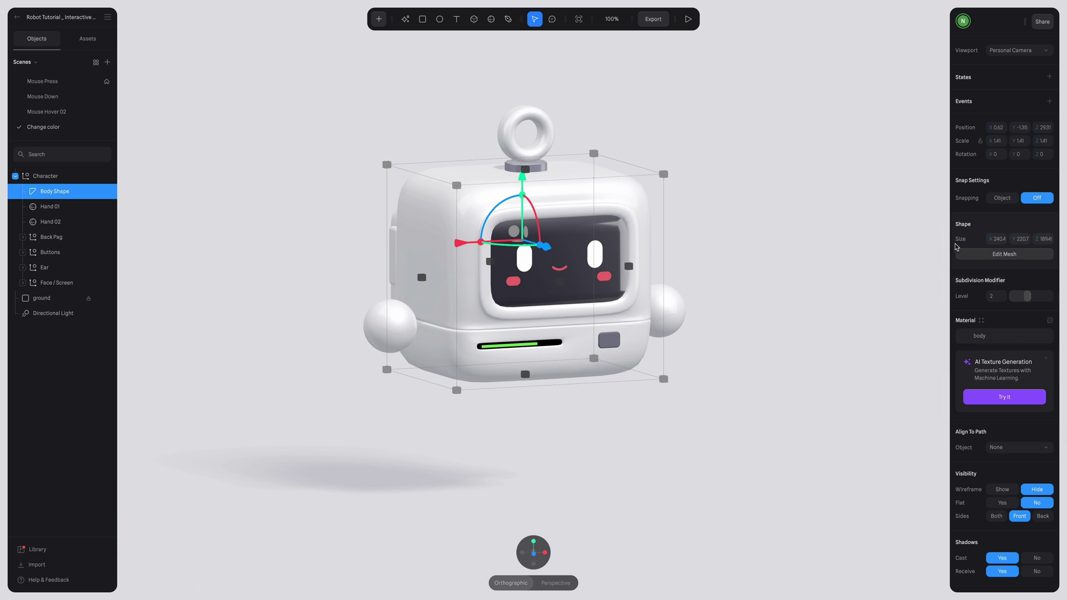
left_click(1050, 323)
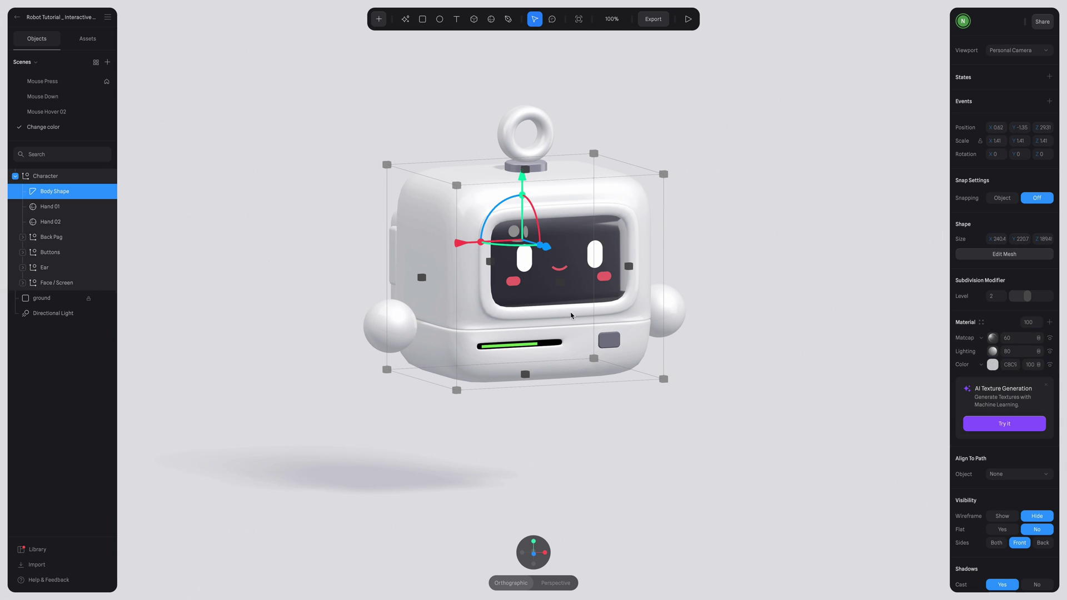
Add a new state to the Body Shape and name it 'Blue'.
left_click(1049, 77)
left_click(1000, 94)
left_click(993, 113)
double_click(967, 113)
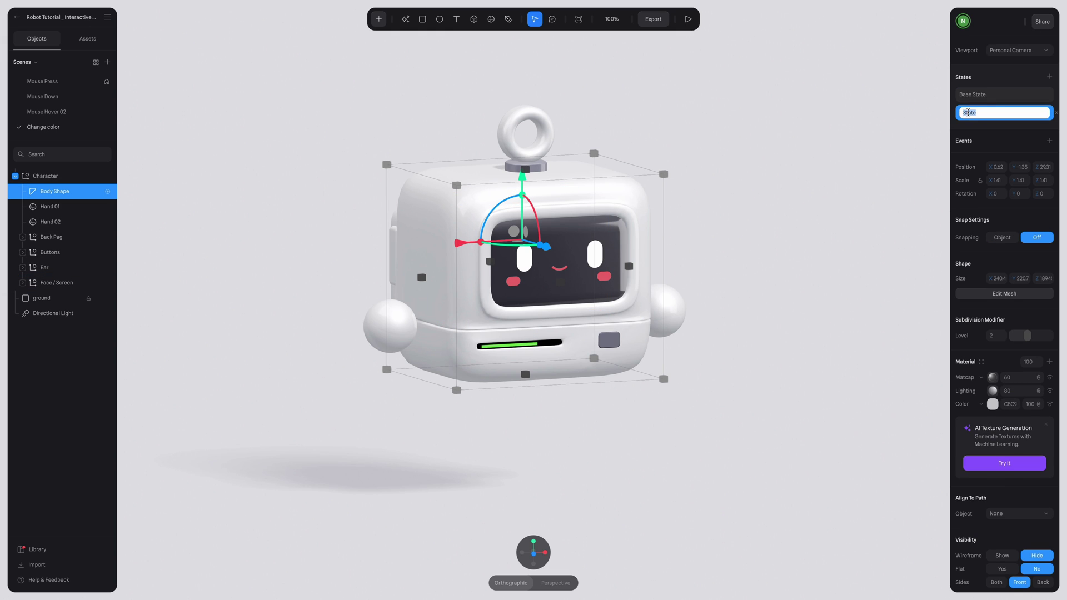
type("Blue")
key("Return")
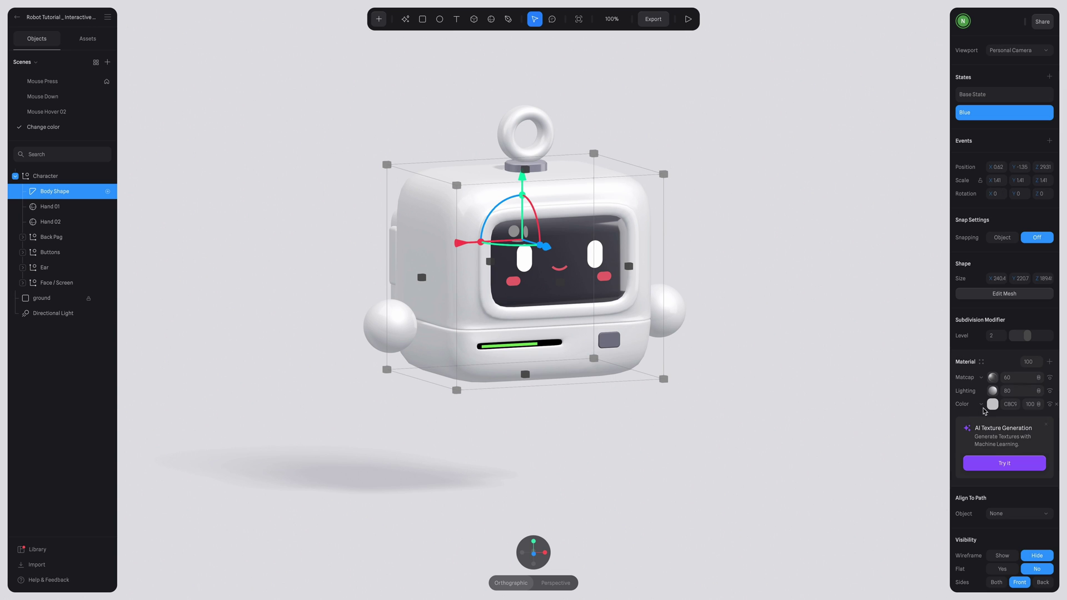
Colour the body blue, RGB(95,127,215), in the Blue state and compare against the white Base State.
left_click(992, 405)
mouse_move(982, 438)
left_mouse_down()
mouse_move(1020, 424)
mouse_move(1010, 432)
left_mouse_up()
left_click(1027, 526)
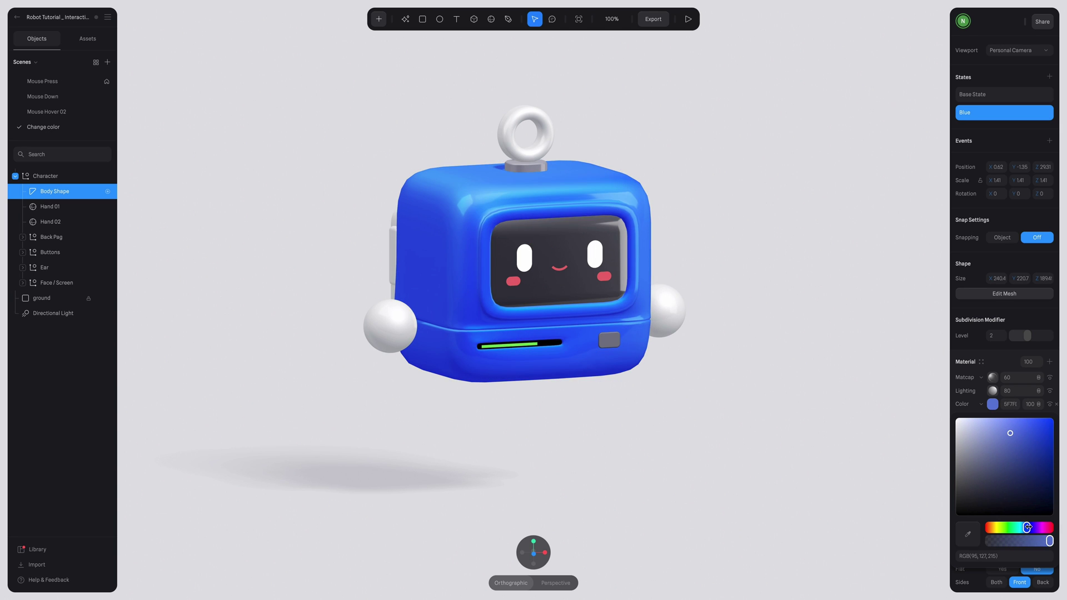
left_click(1004, 94)
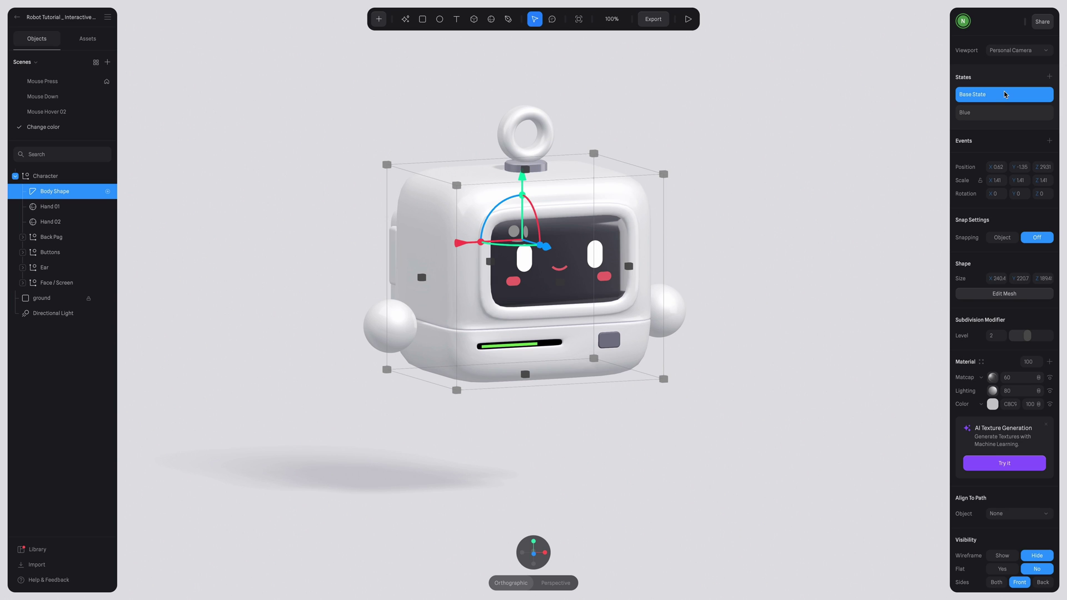
left_click(1003, 113)
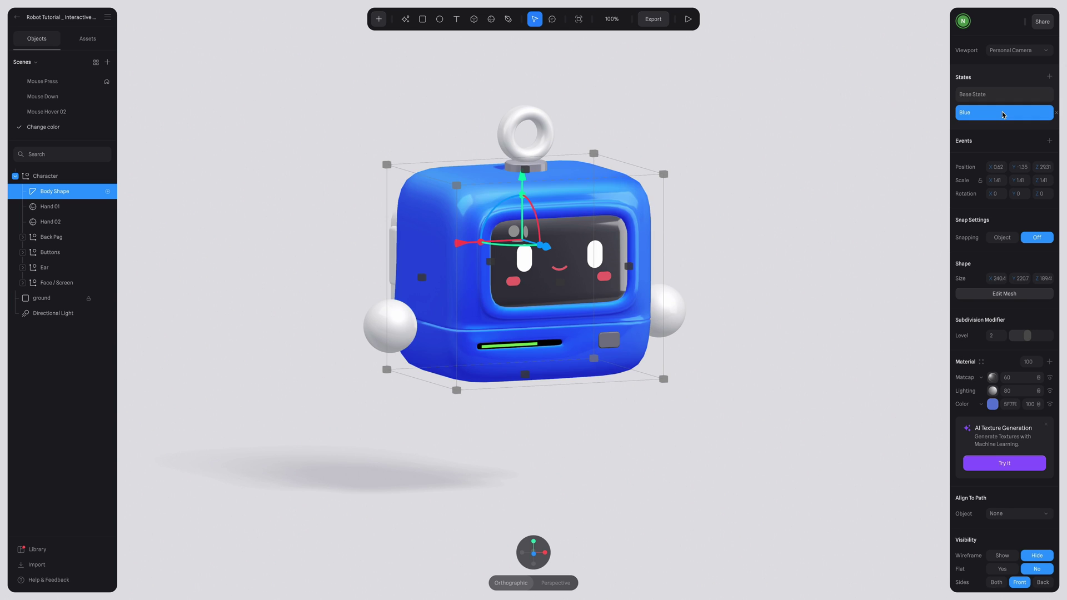
left_click(1005, 100)
left_click(1003, 113)
right_click(986, 118)
Add a third state and name it 'Pink'.
left_click(983, 125)
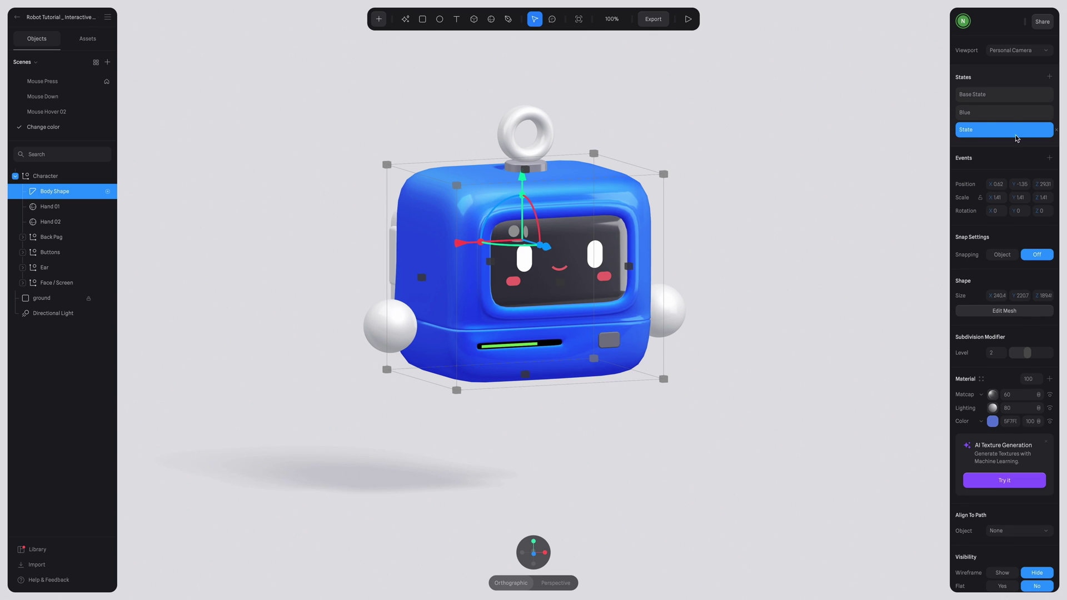
double_click(971, 131)
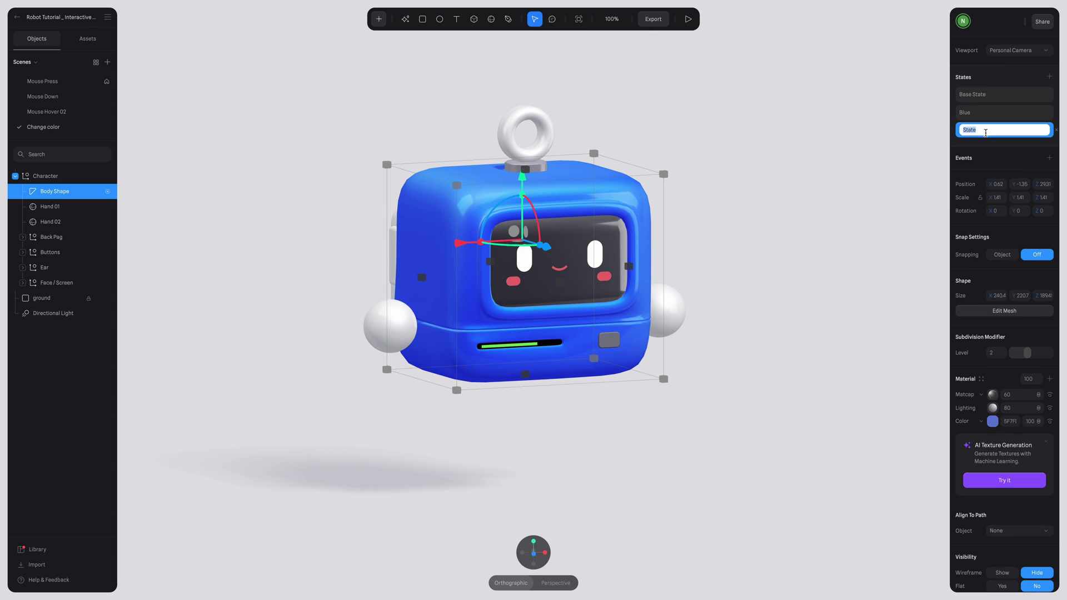
type("Pink")
key("Return")
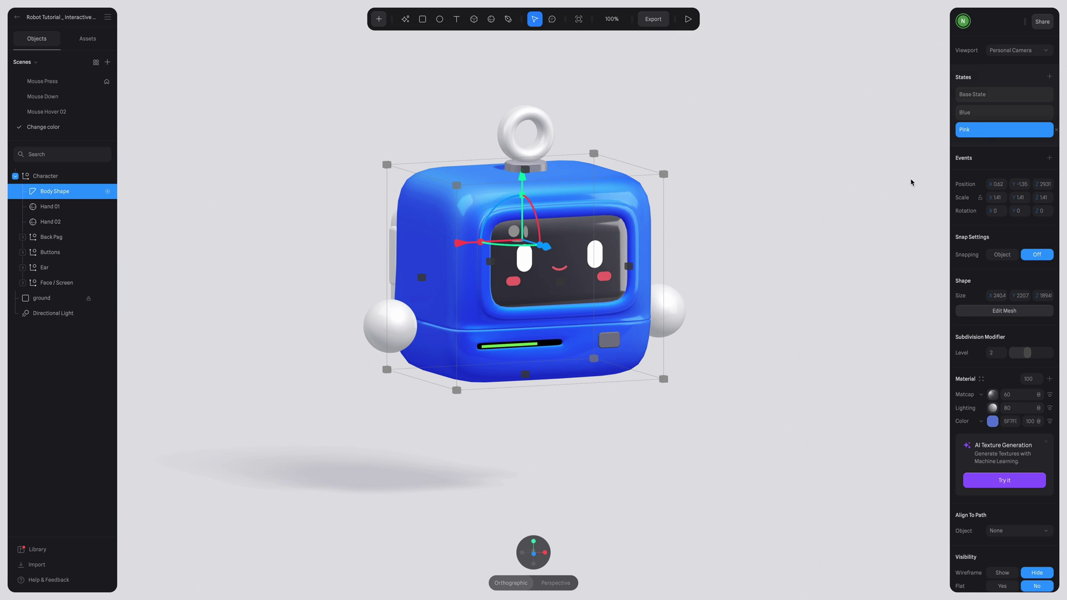
Colour the body pink, around RGB(232,148,185), in the Pink state.
left_click(993, 422)
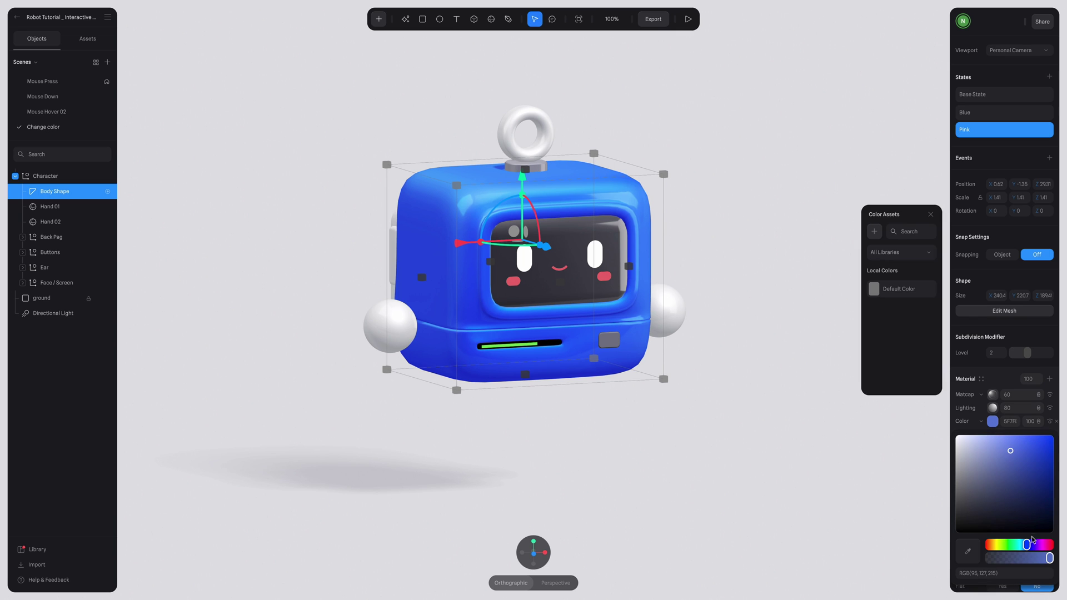
left_click_drag(1034, 545, 1039, 545)
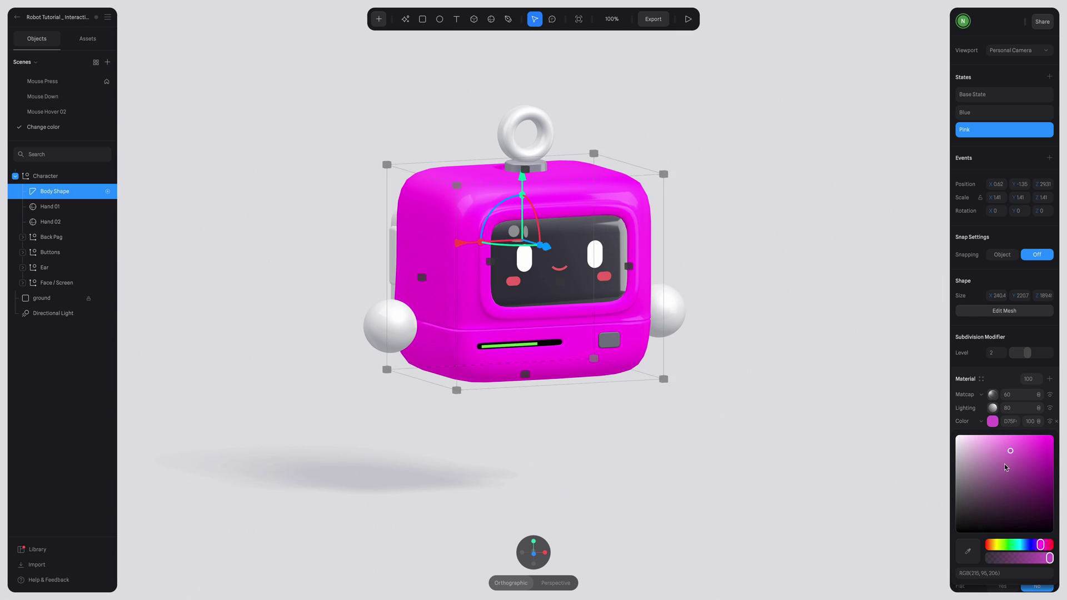
left_click_drag(1003, 461, 995, 441)
left_click_drag(1040, 545, 1045, 545)
left_click(994, 445)
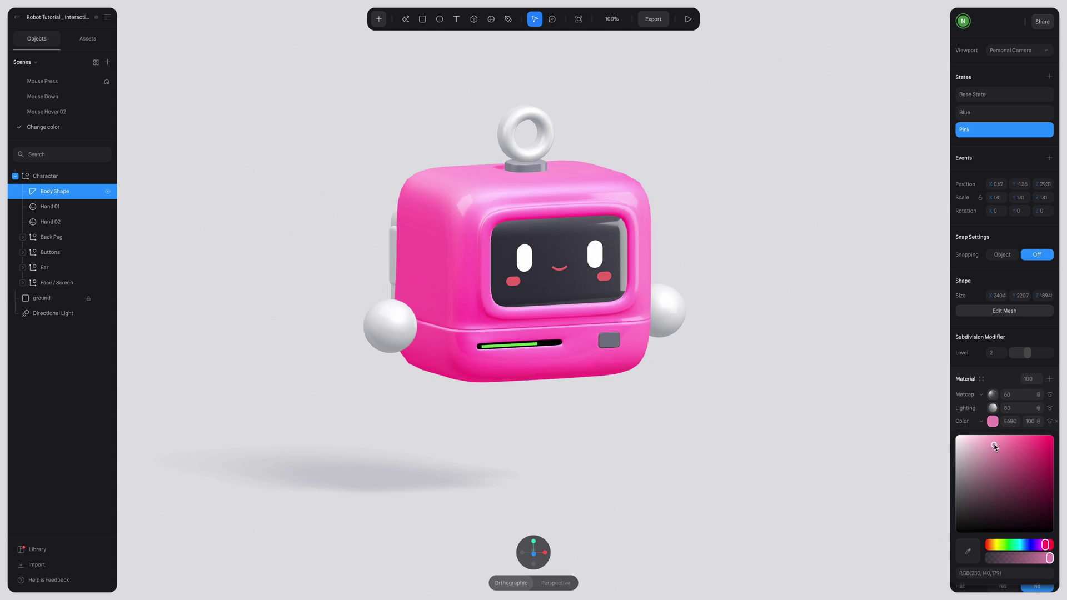
left_click_drag(993, 446, 991, 446)
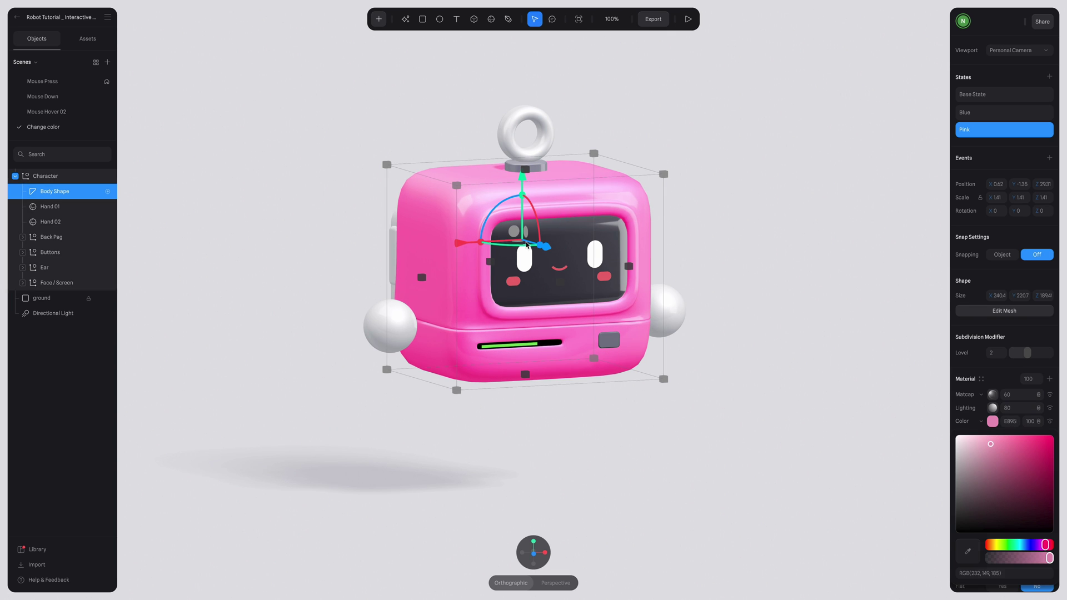
Add a new state and colour the body yellow.
left_click(993, 113)
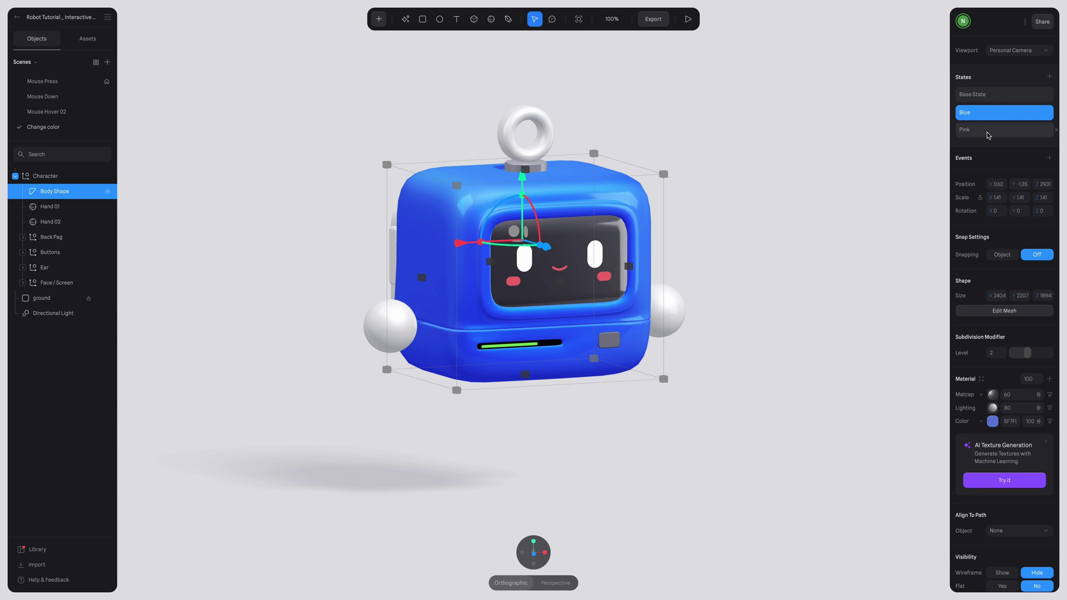
left_click(993, 99)
right_click(994, 131)
left_click(995, 139)
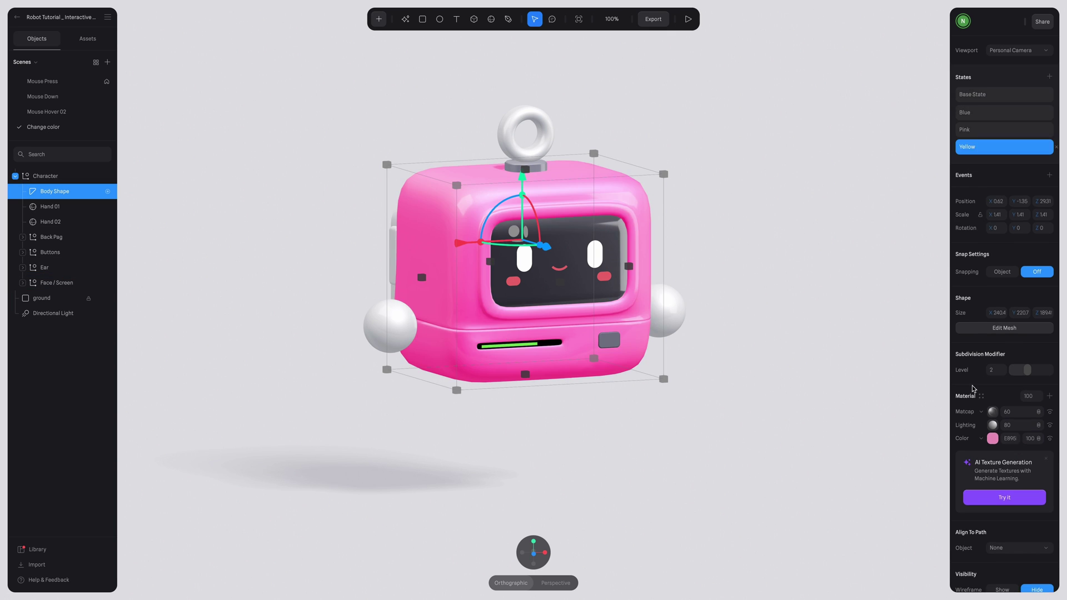
left_click(992, 439)
left_click(993, 563)
left_click(996, 563)
Add a 'Purple' state and colour the body purple.
right_click(994, 147)
left_click(996, 155)
type("Purple")
key("Return")
left_click(992, 456)
left_click(1035, 579)
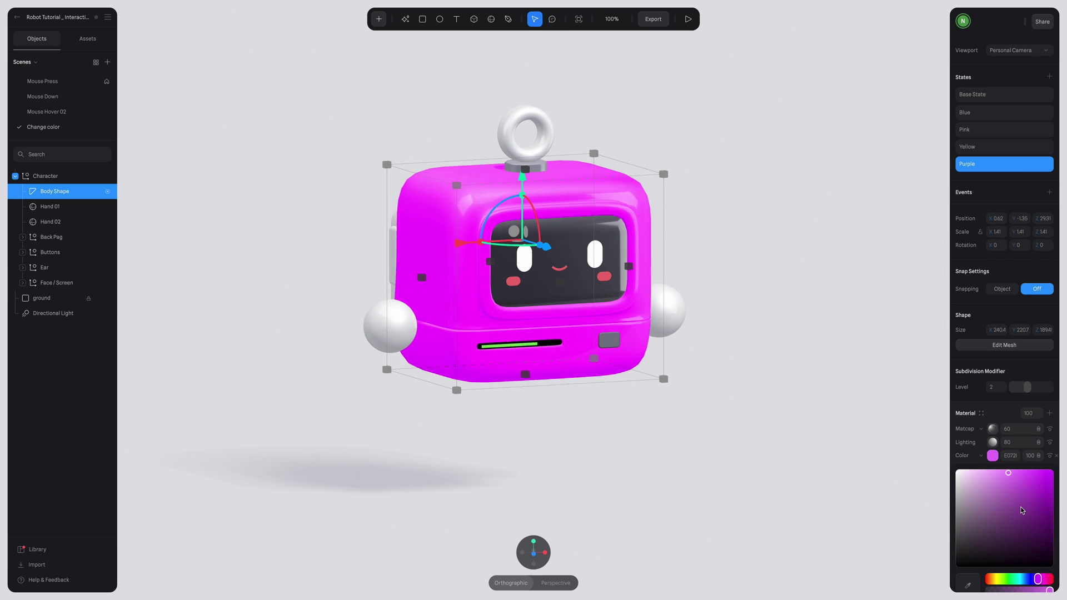
left_click(1012, 476)
Preview the Yellow, Pink and Blue states, then return to the white Base State and deselect.
left_click(998, 146)
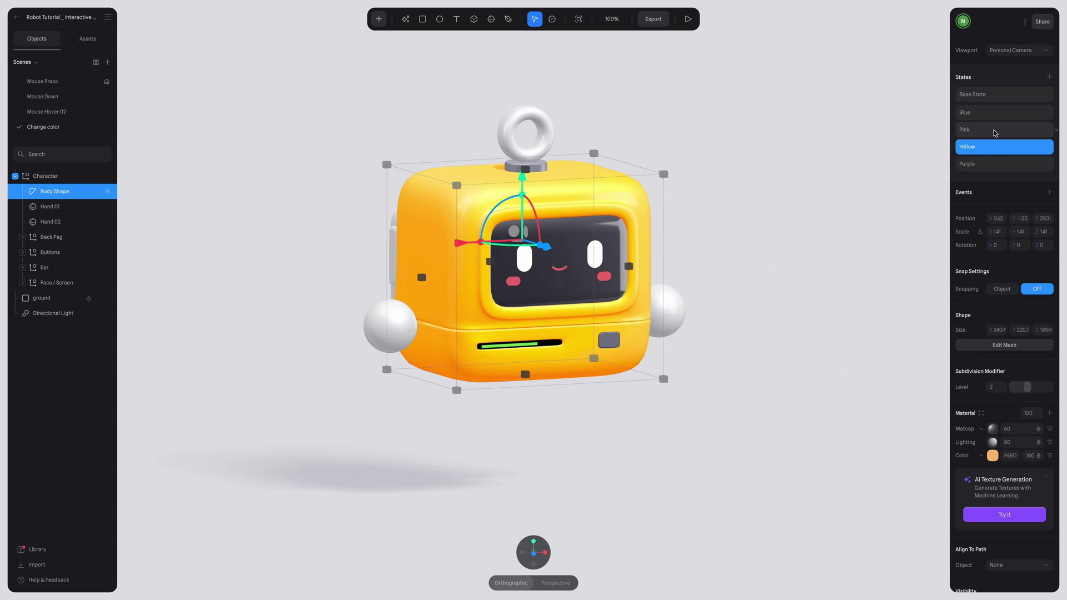
left_click(994, 131)
left_click(998, 114)
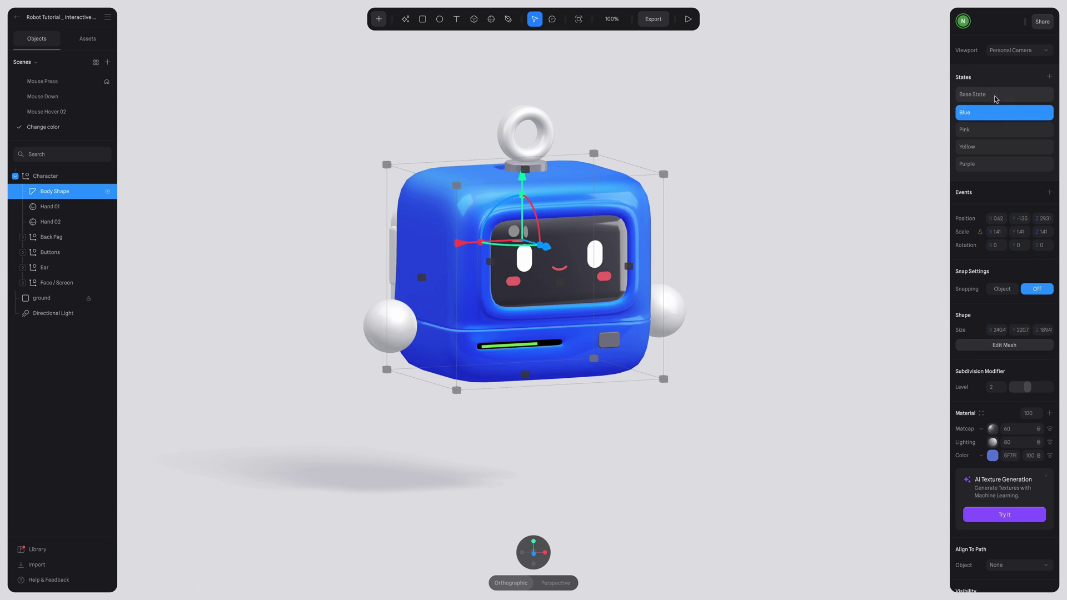
left_click(996, 96)
key("Escape")
left_click(718, 174)
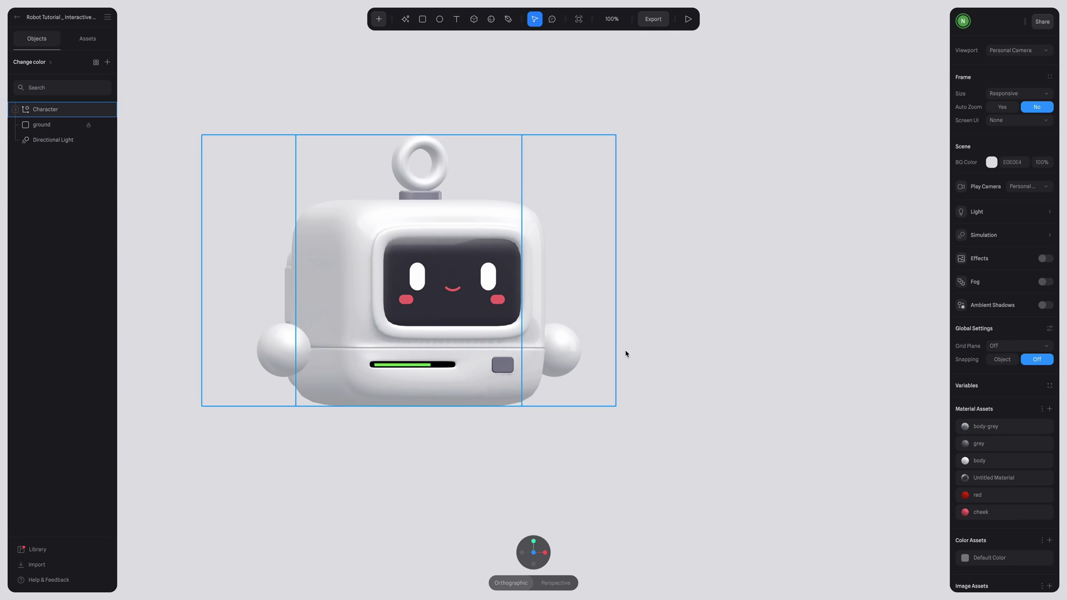
left_click(220, 369)
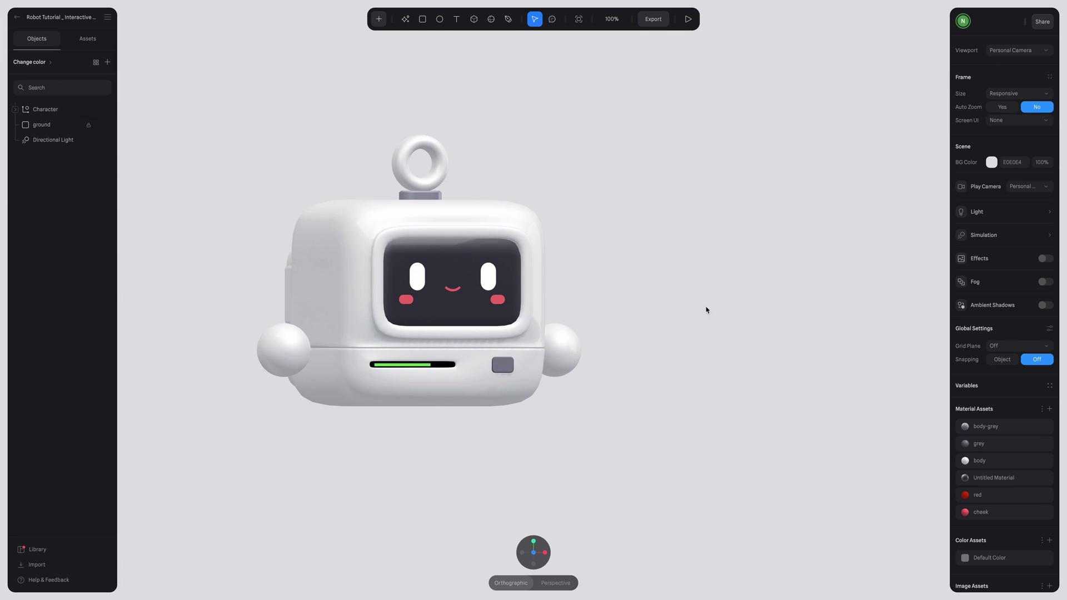
Draw a circle to the right of the robot and rename it 'Yellow'.
key("o")
left_click_drag(642, 211, 761, 361)
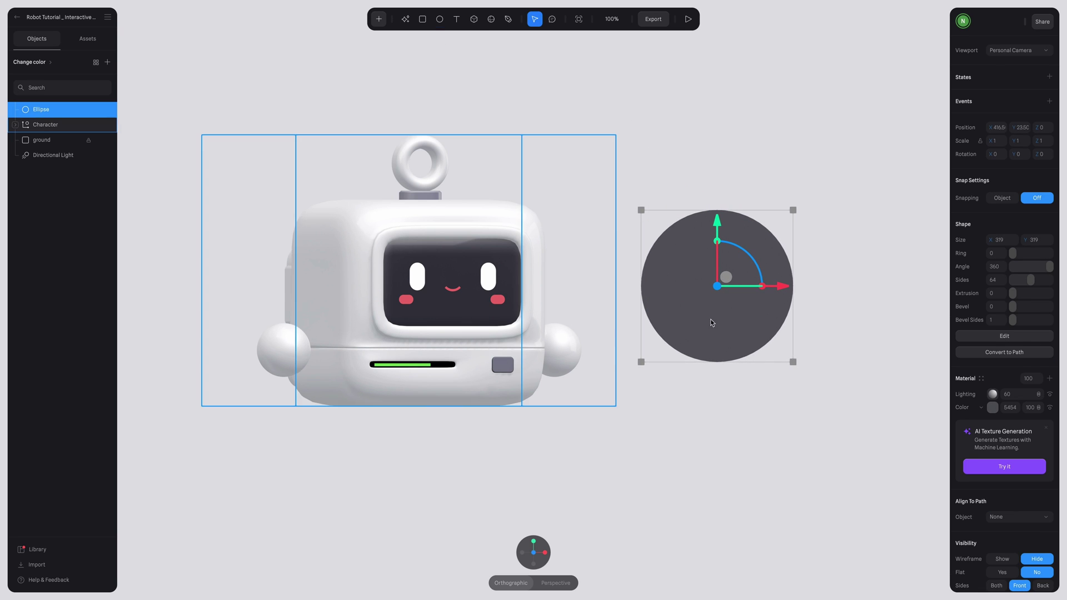
left_click(789, 180)
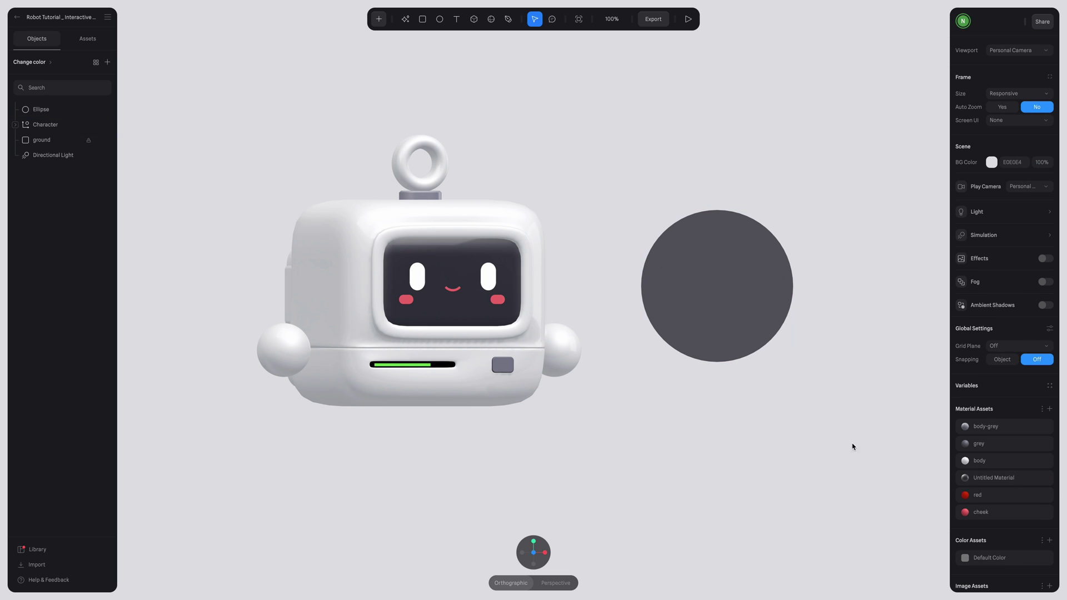
left_click(736, 287)
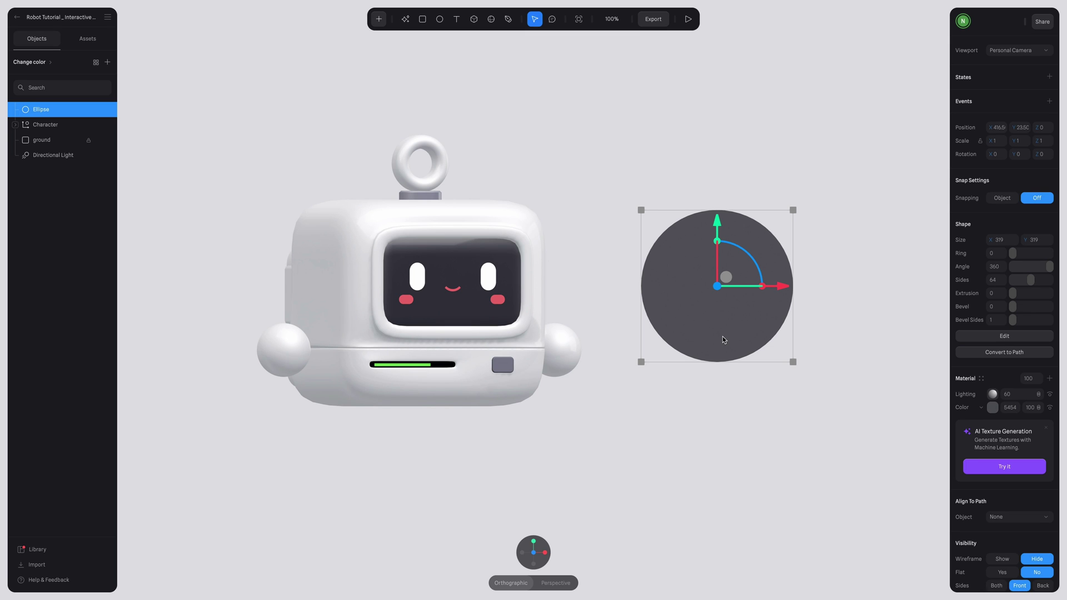
double_click(48, 109)
type("Yell")
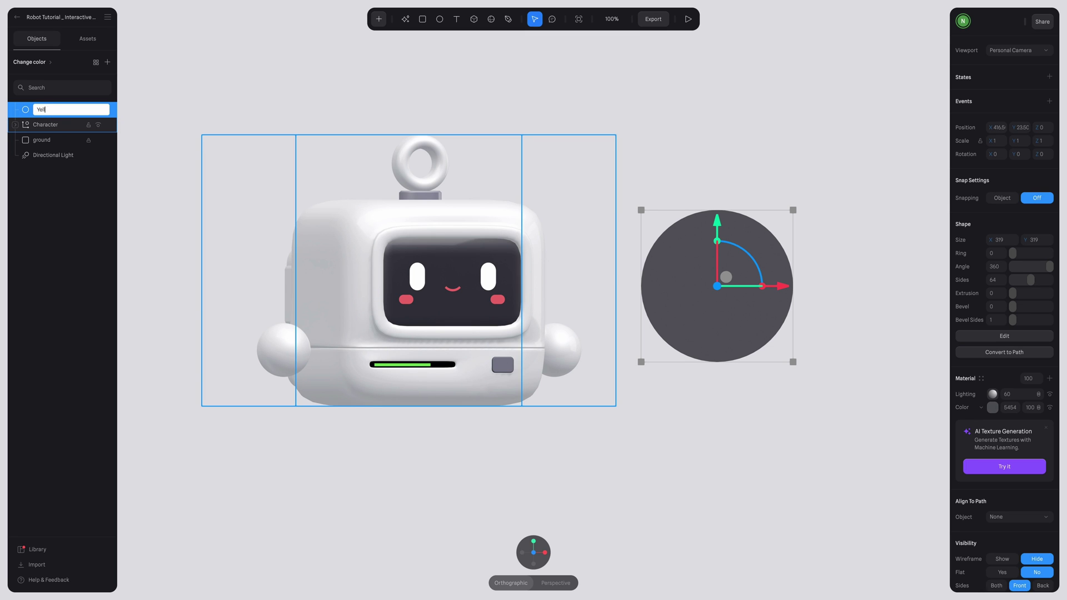
type("ow")
key("Return")
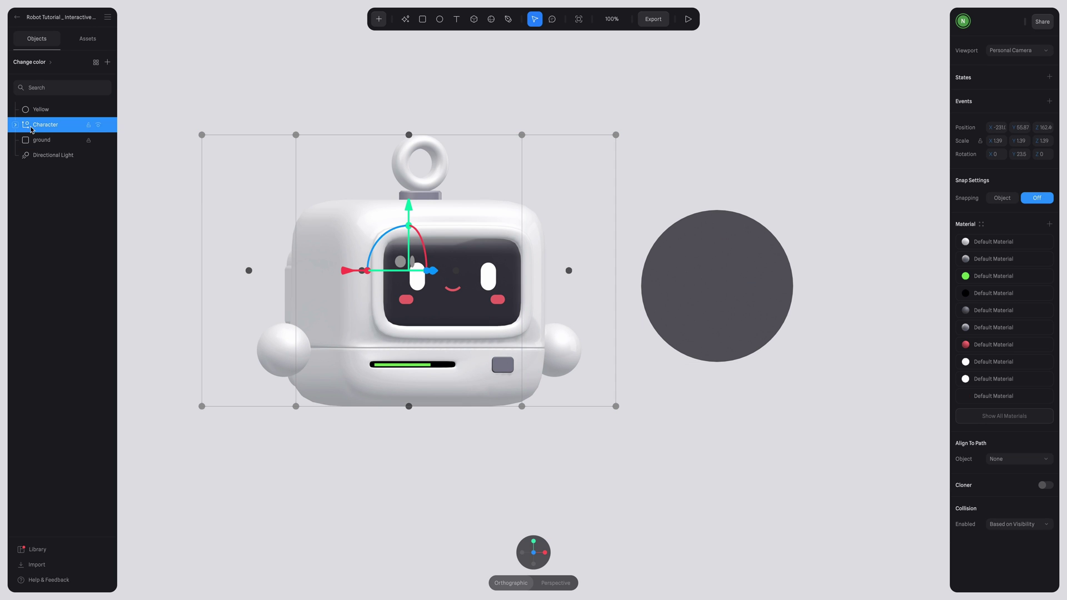
Copy the yellow material from the Body Shape's Yellow state.
left_click(15, 126)
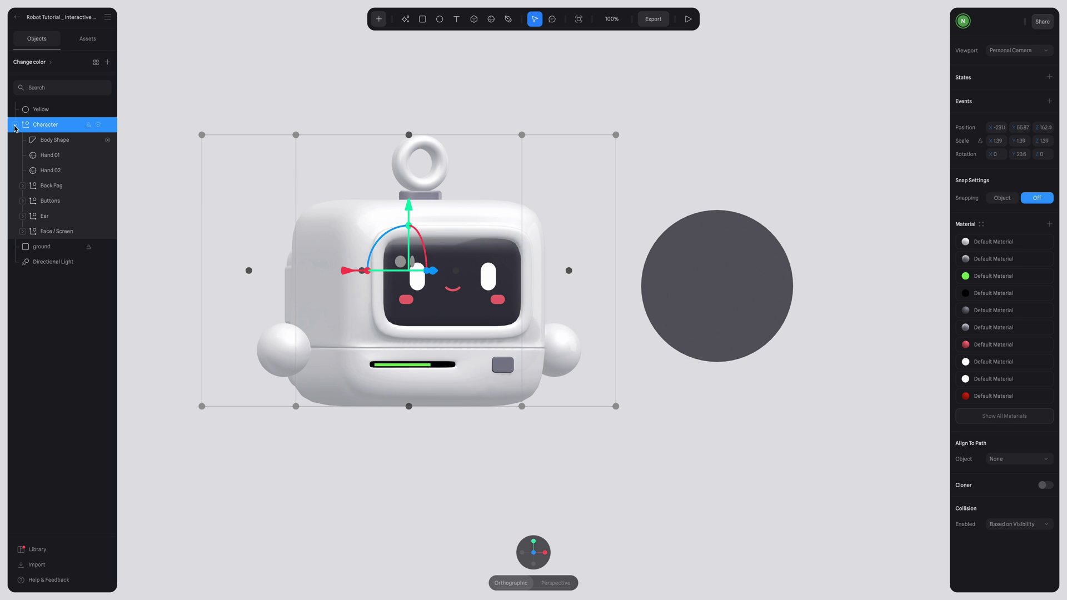
left_click(48, 142)
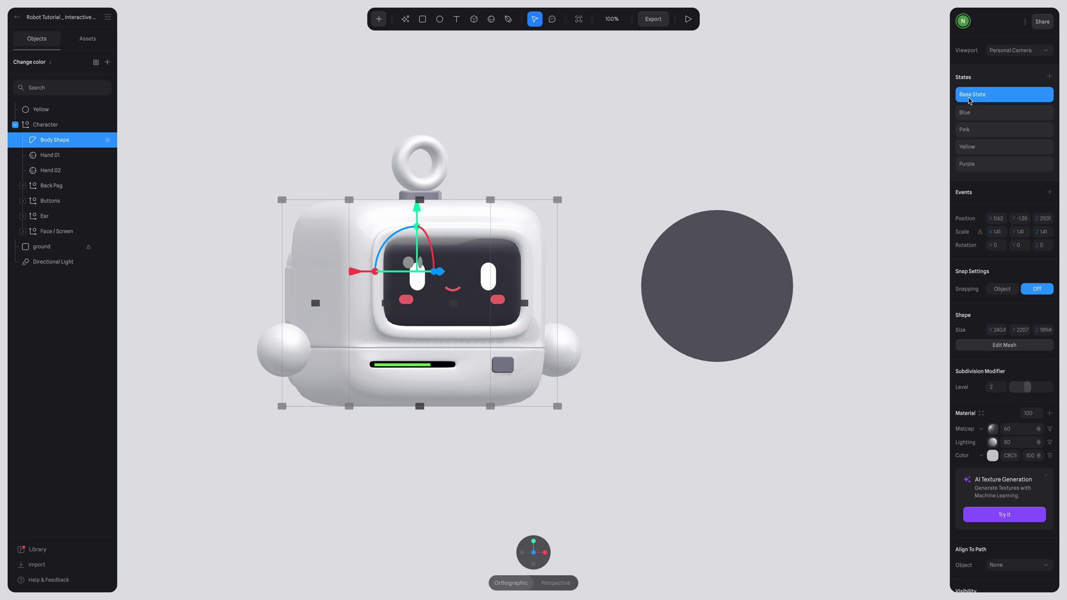
left_click(979, 153)
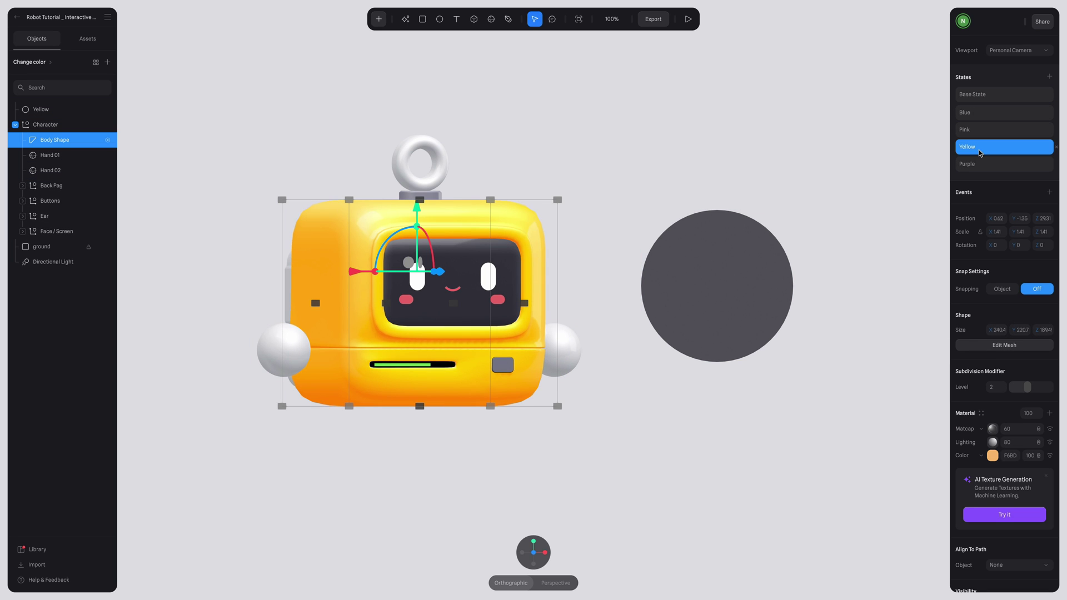
right_click(66, 146)
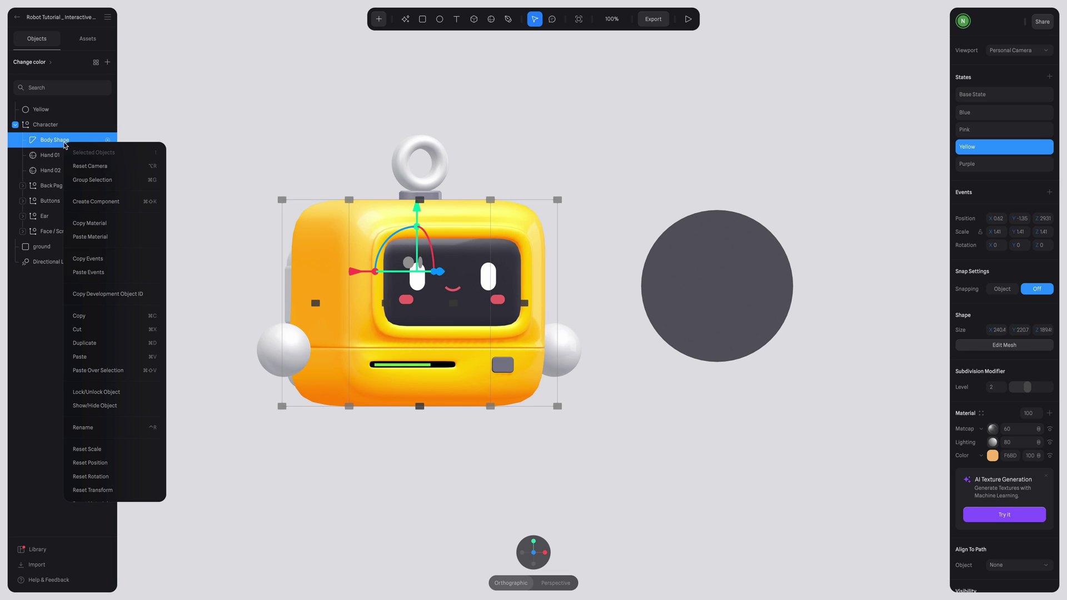
left_click(96, 224)
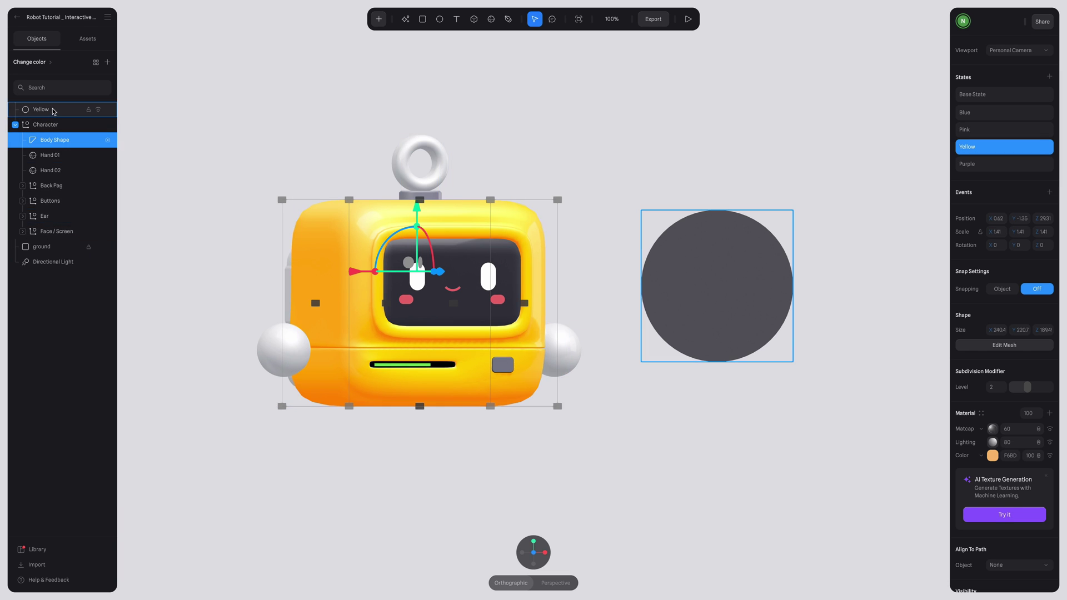
Paste the yellow material onto the Yellow circle.
left_click(49, 110)
right_click(55, 110)
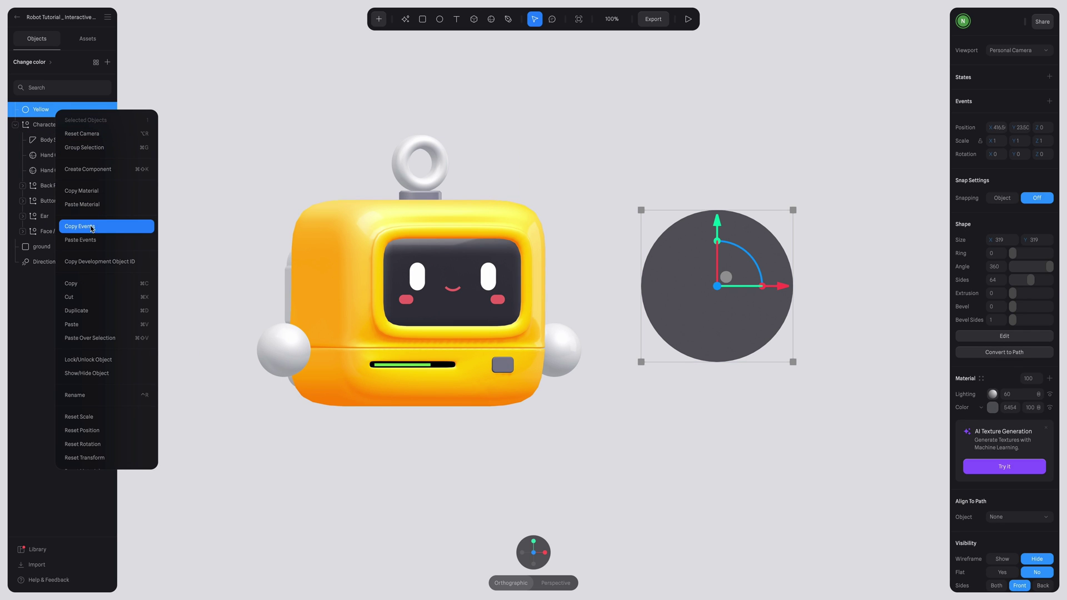
left_click(82, 204)
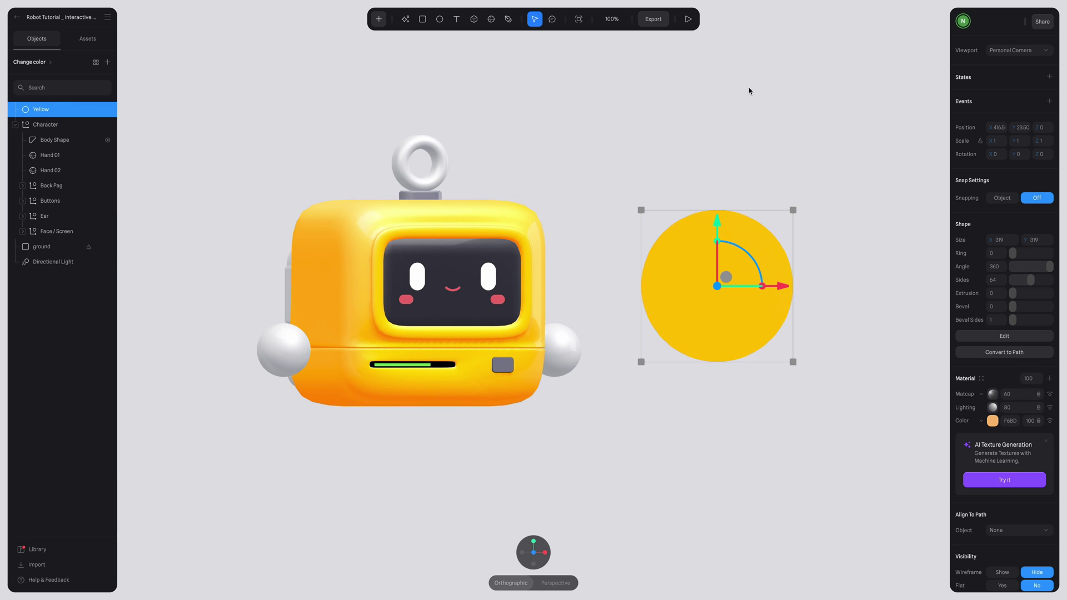
left_click(745, 107)
left_click(715, 307)
Give the circle a Mouse Hover event with a Transition targeting the Body Shape.
left_click(1048, 101)
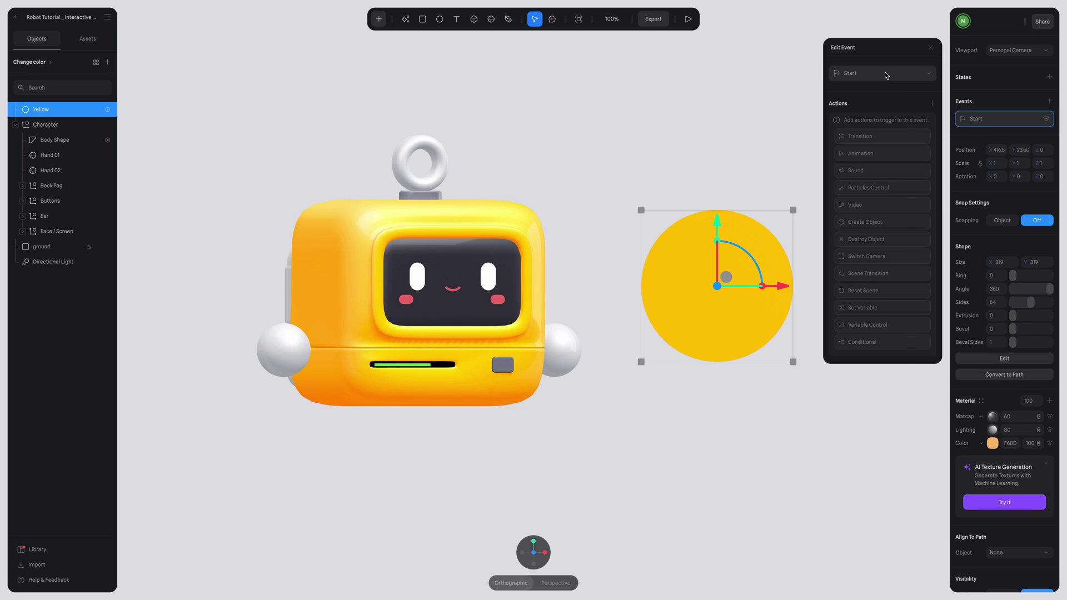
left_click(886, 75)
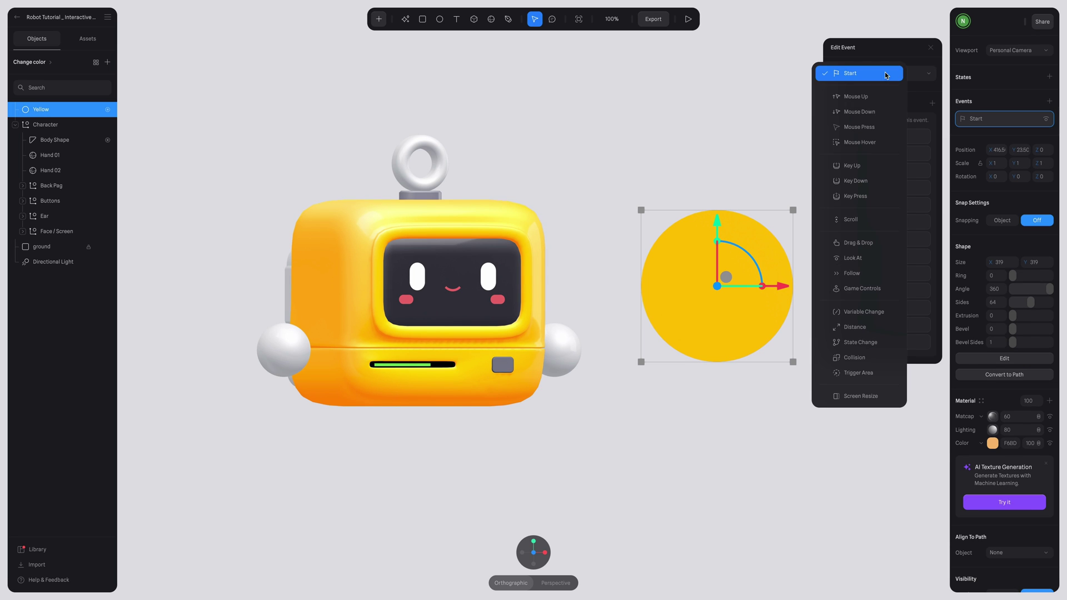
left_click(876, 143)
left_click(890, 137)
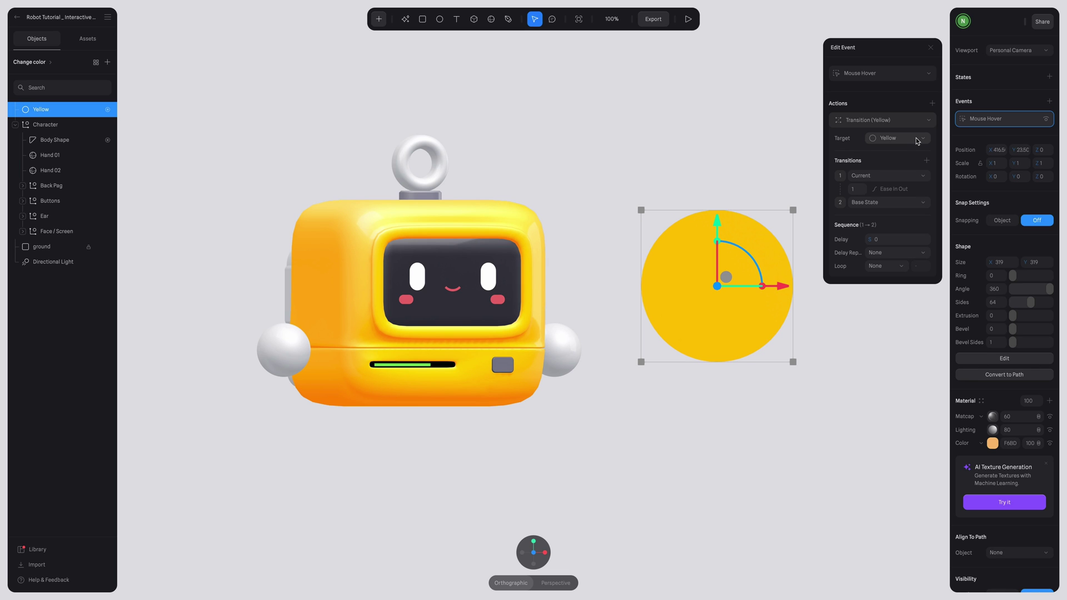
left_click(922, 140)
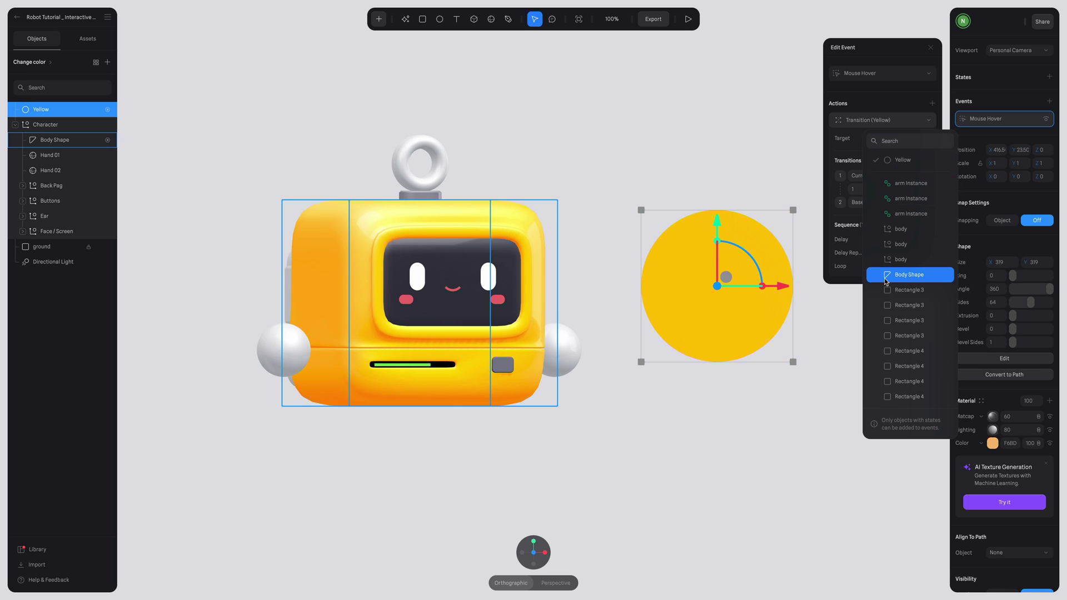
left_click(926, 281)
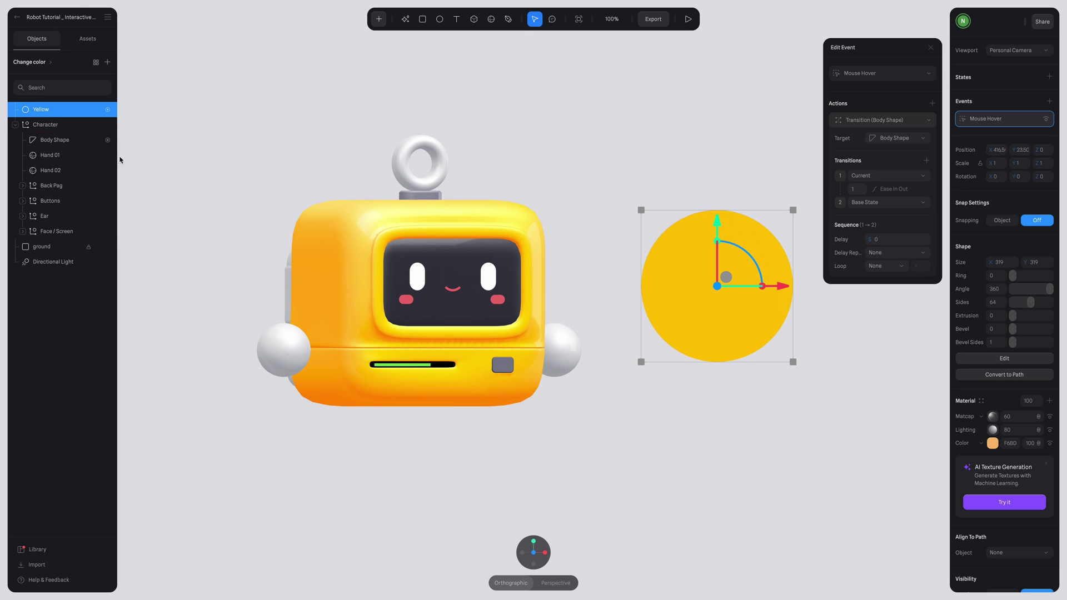
left_click(58, 139)
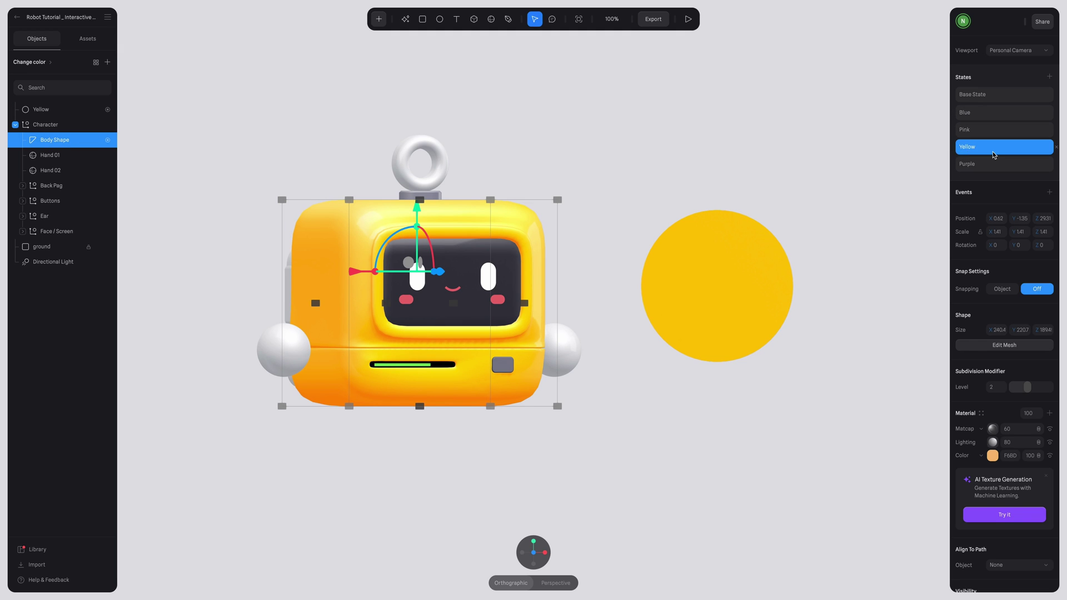
Set the circle's hover transition from Base State to Yellow and play the scene to test it.
left_click(738, 278)
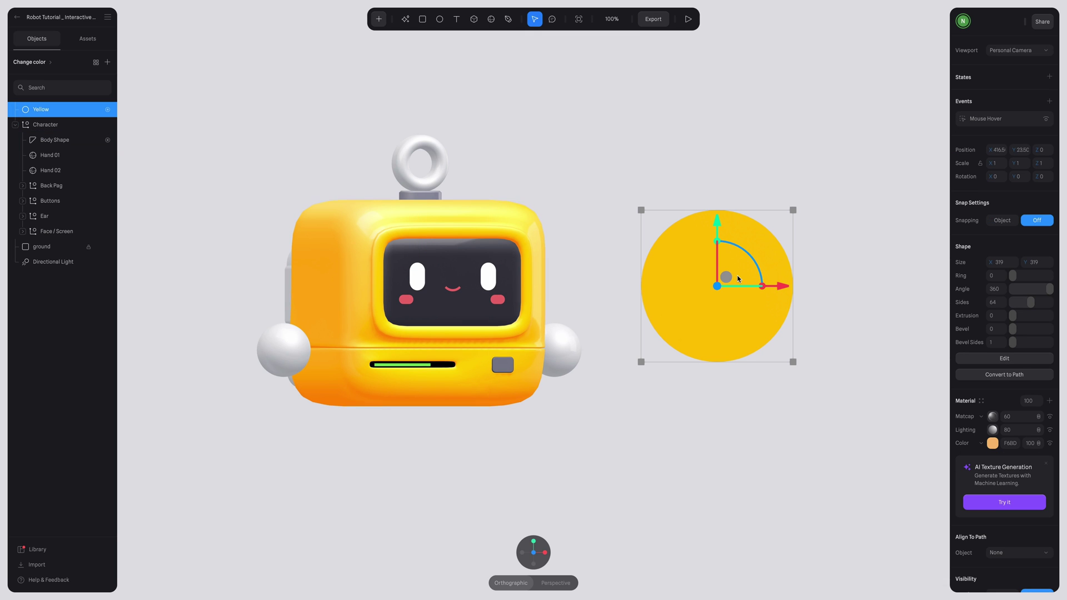
left_click(976, 119)
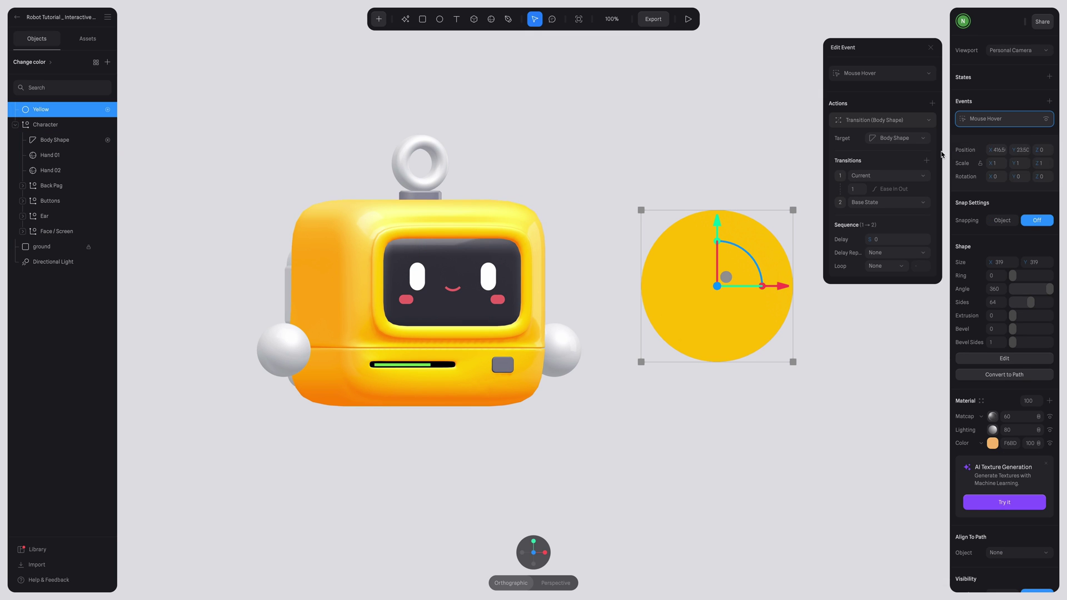
left_click(862, 177)
left_click(864, 197)
left_click(891, 204)
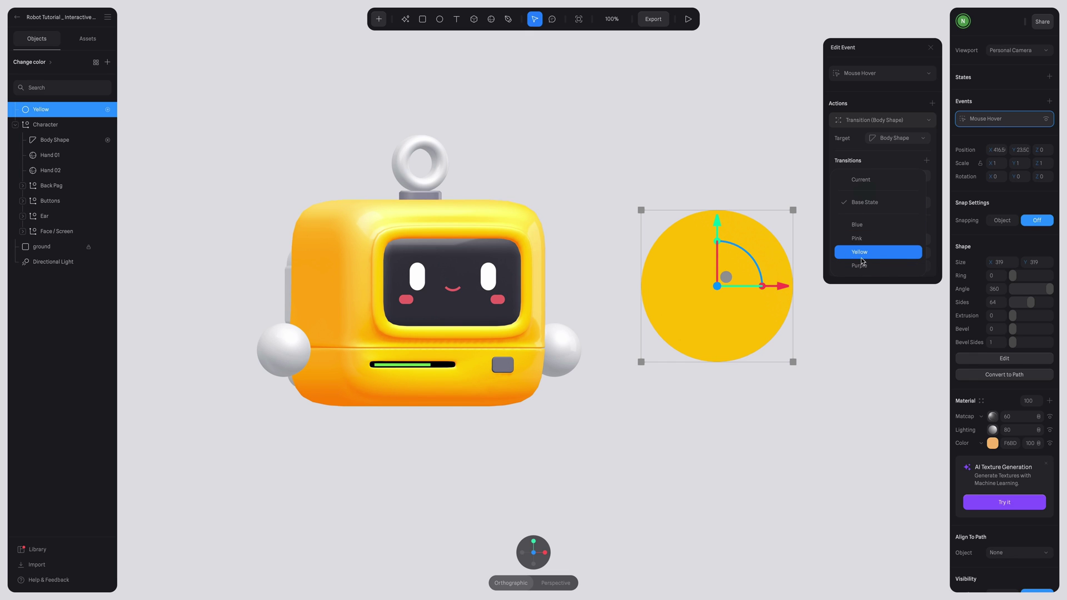
left_click(888, 253)
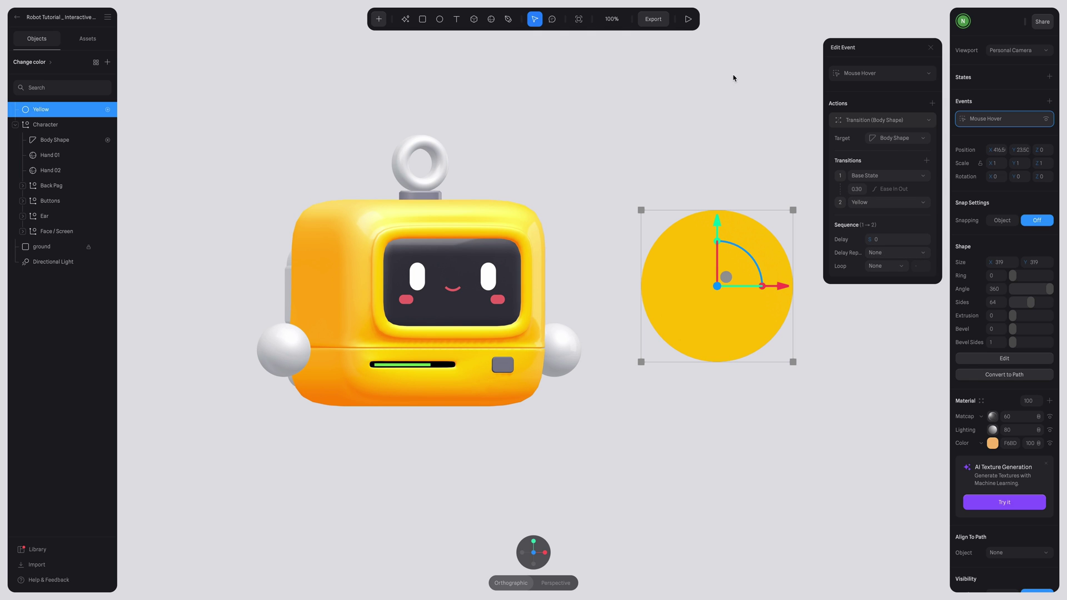
left_click(688, 19)
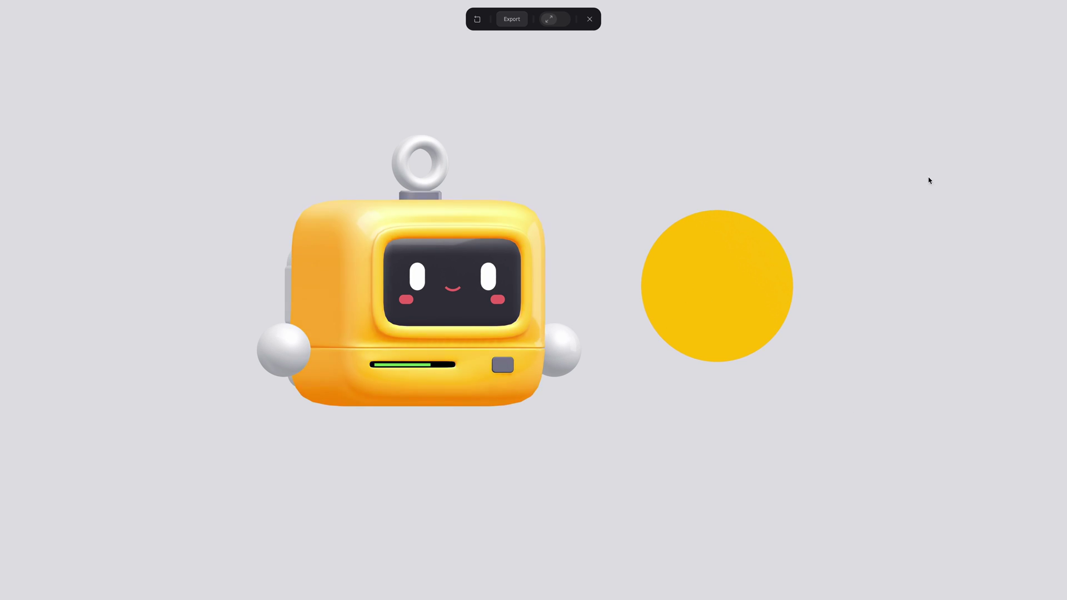
Close the preview and collapse the Transition action's details.
left_click(590, 19)
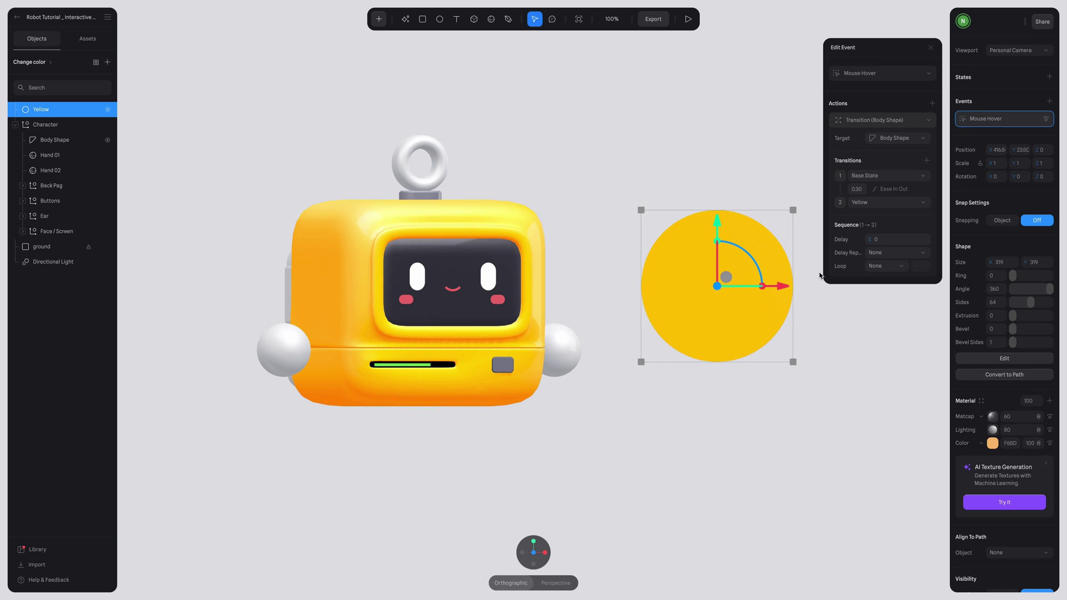
left_click(930, 123)
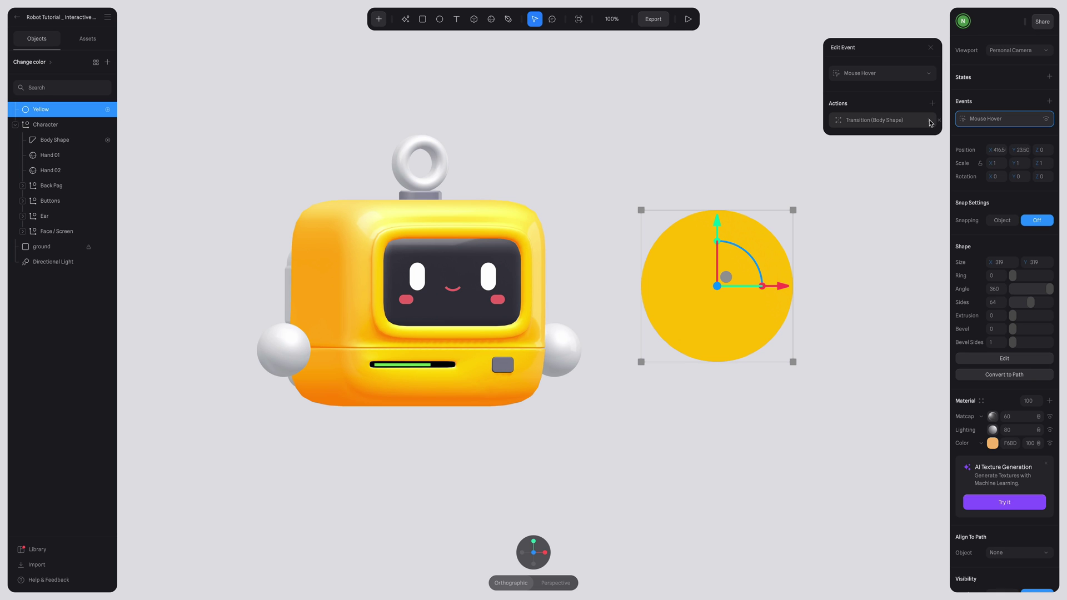
Add a second state to the yellow circle that shrinks it to about 281 in size.
left_click(771, 271)
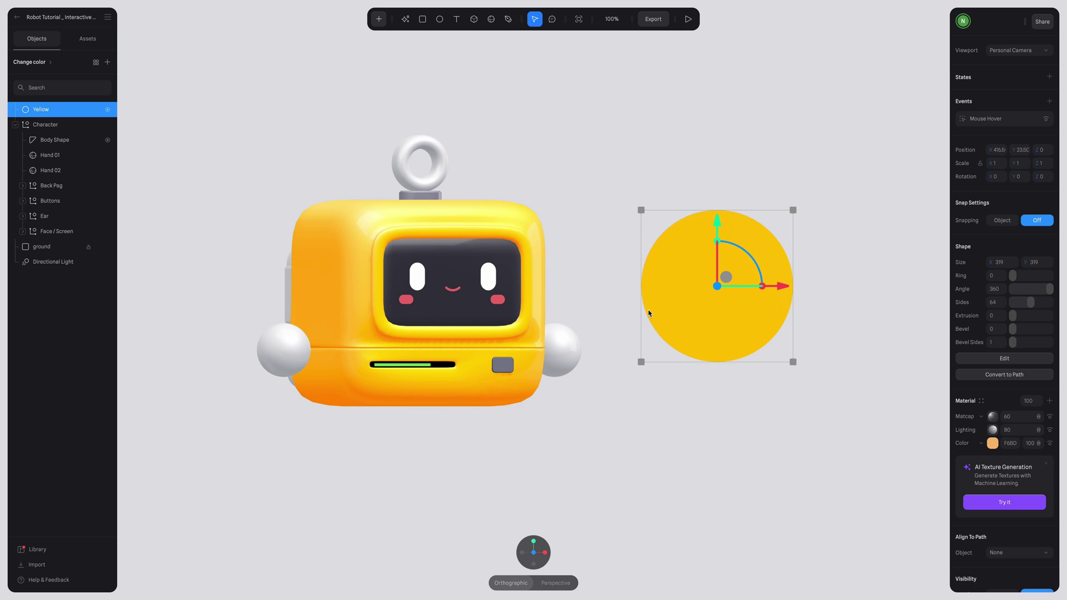
left_click(1048, 77)
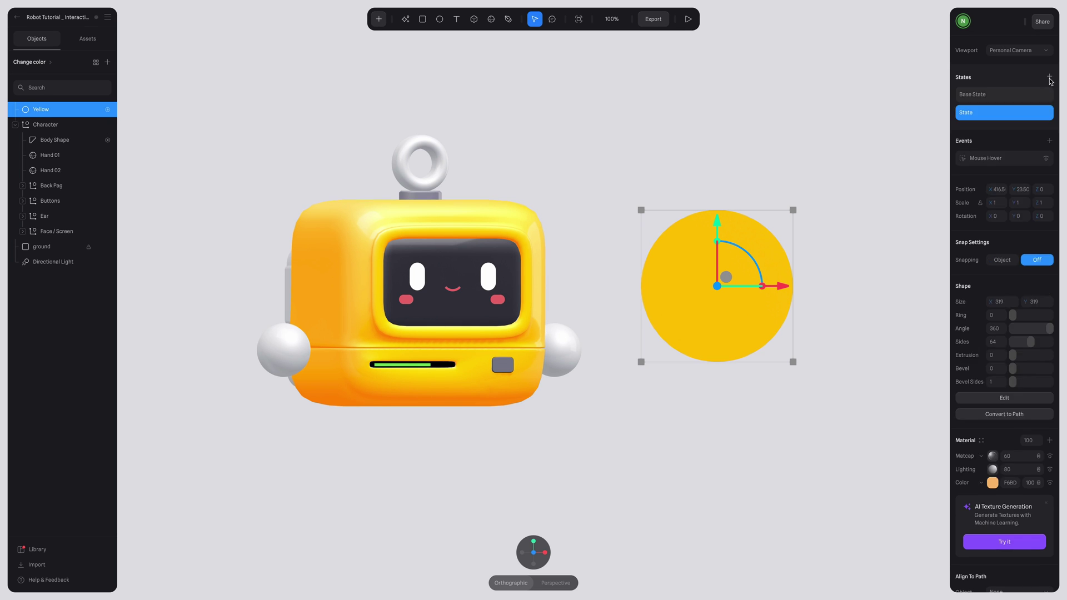
left_click(1031, 95)
left_click(996, 113)
left_click_drag(792, 210, 784, 222)
Add a Transition action on Yellow to its Mouse Hover event, from Base State over 0.3 seconds.
left_click(1005, 160)
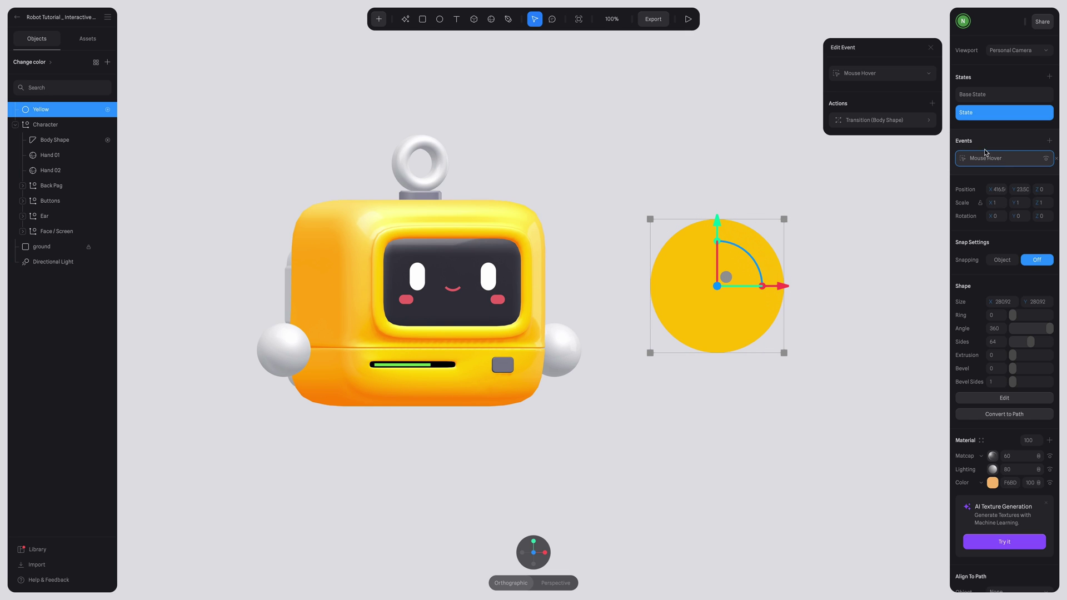
left_click(932, 104)
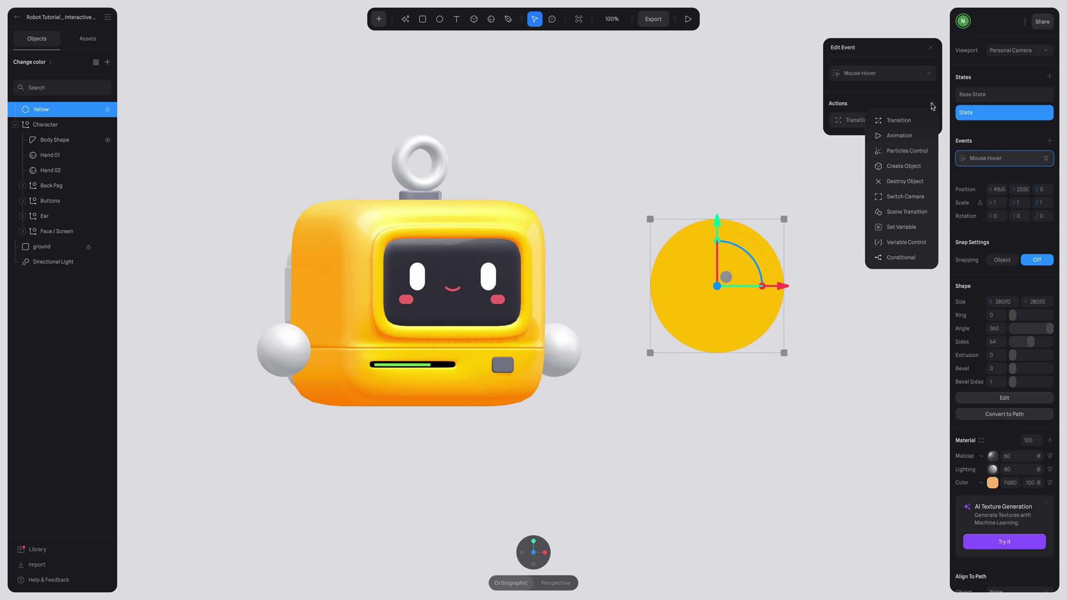
left_click(910, 122)
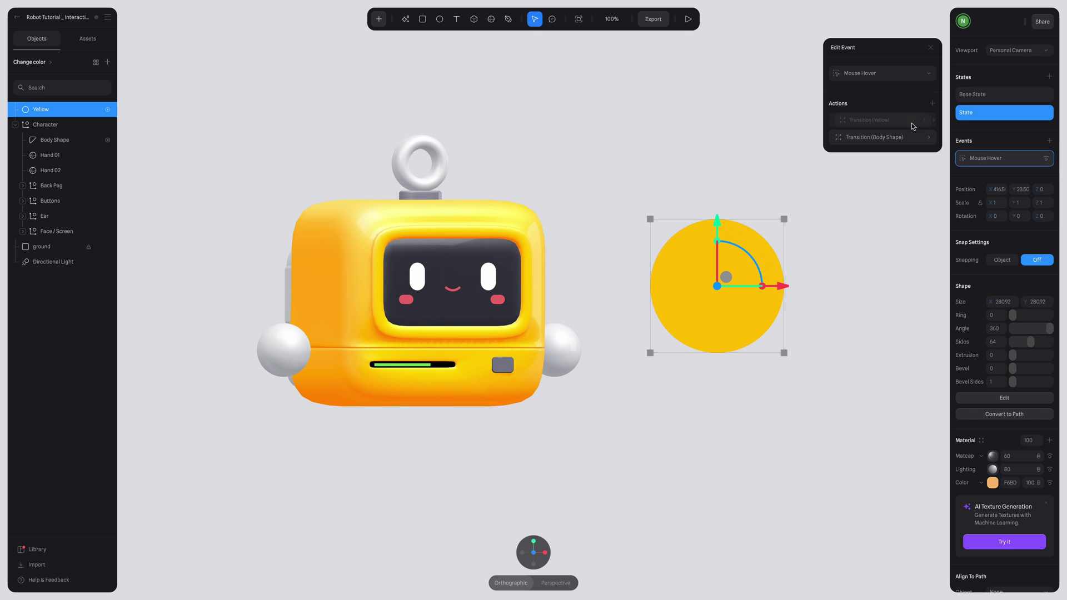
left_click(885, 123)
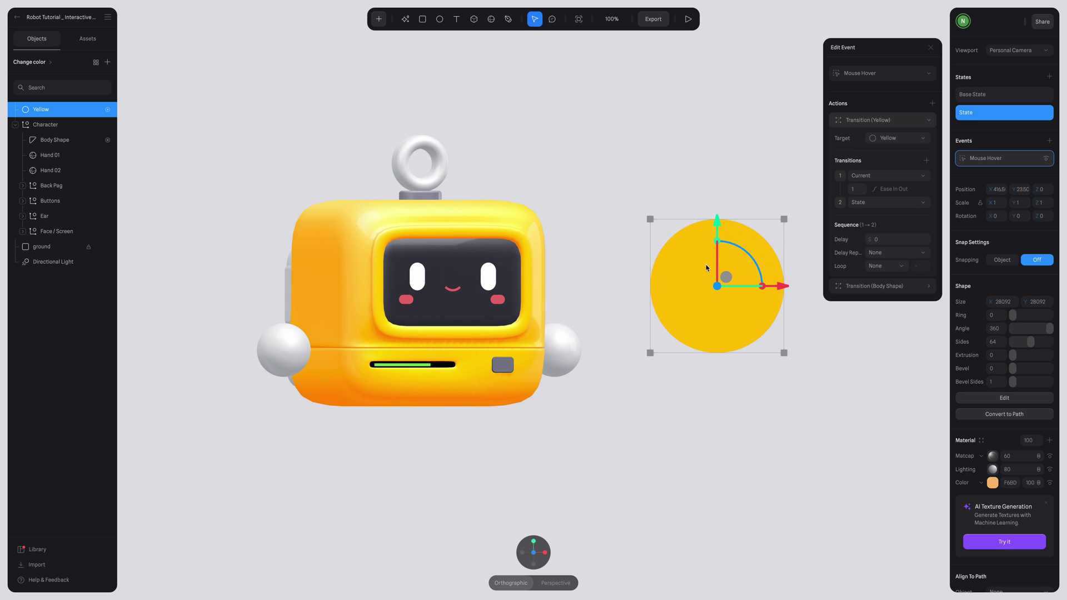
left_click(976, 104)
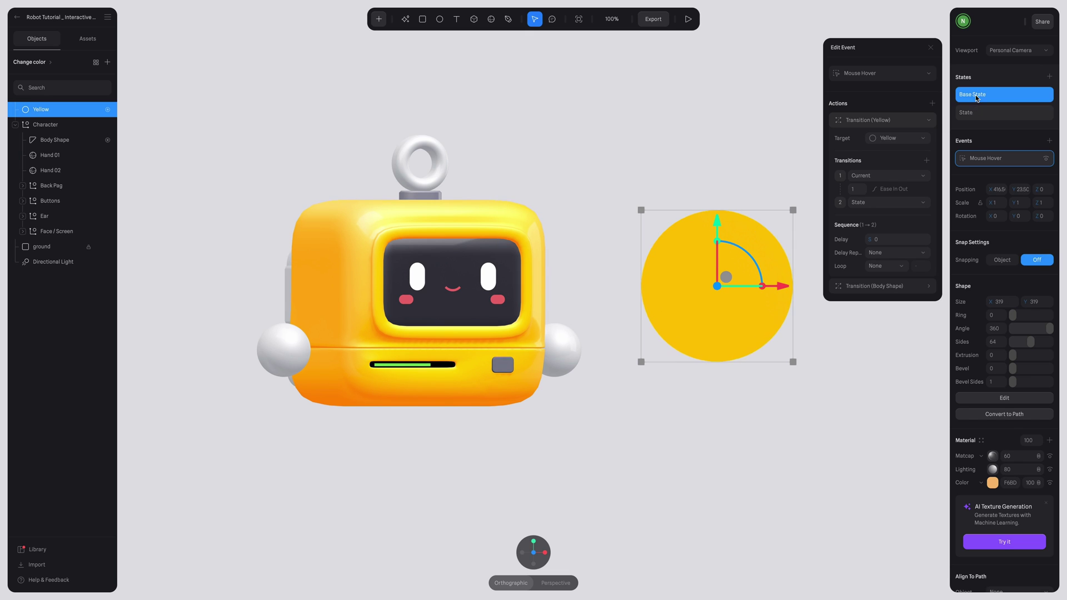
left_click(975, 114)
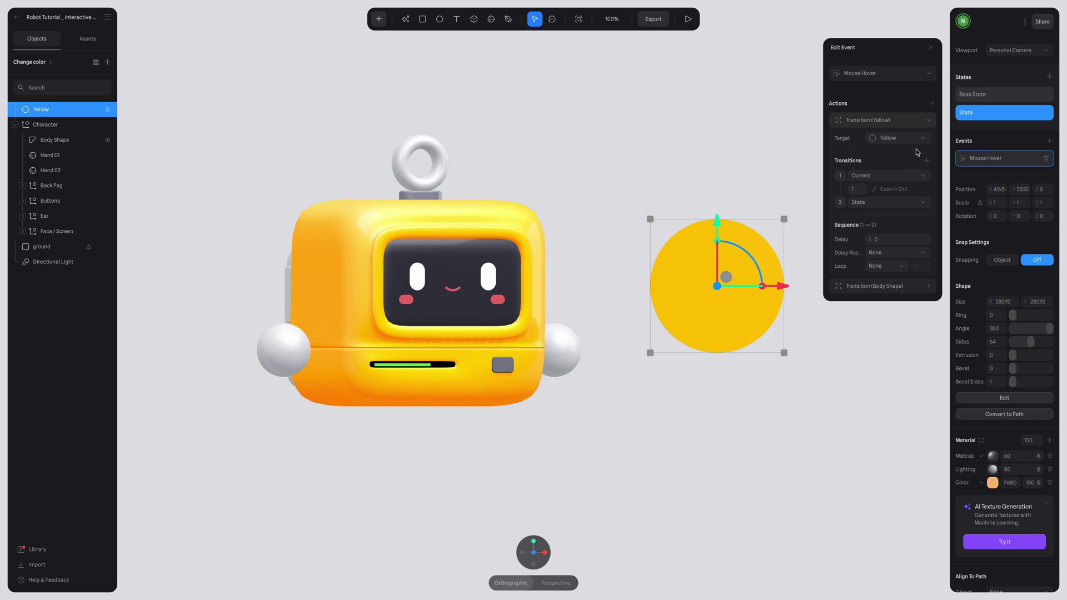
left_click(852, 176)
left_click(869, 186)
double_click(856, 189)
type("0.3")
key("Return")
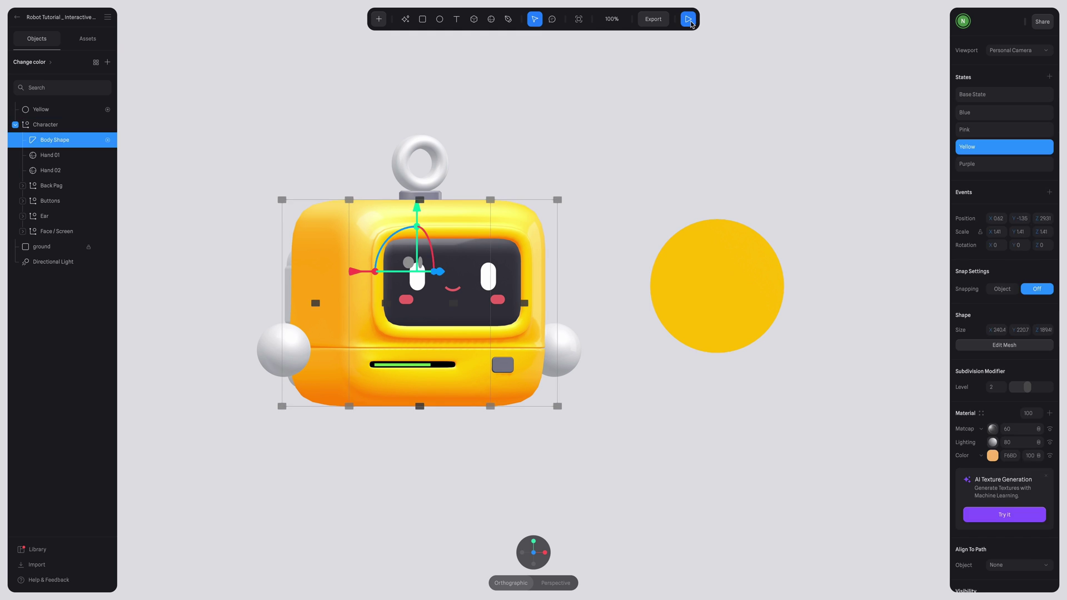
left_click(688, 19)
left_click(729, 302)
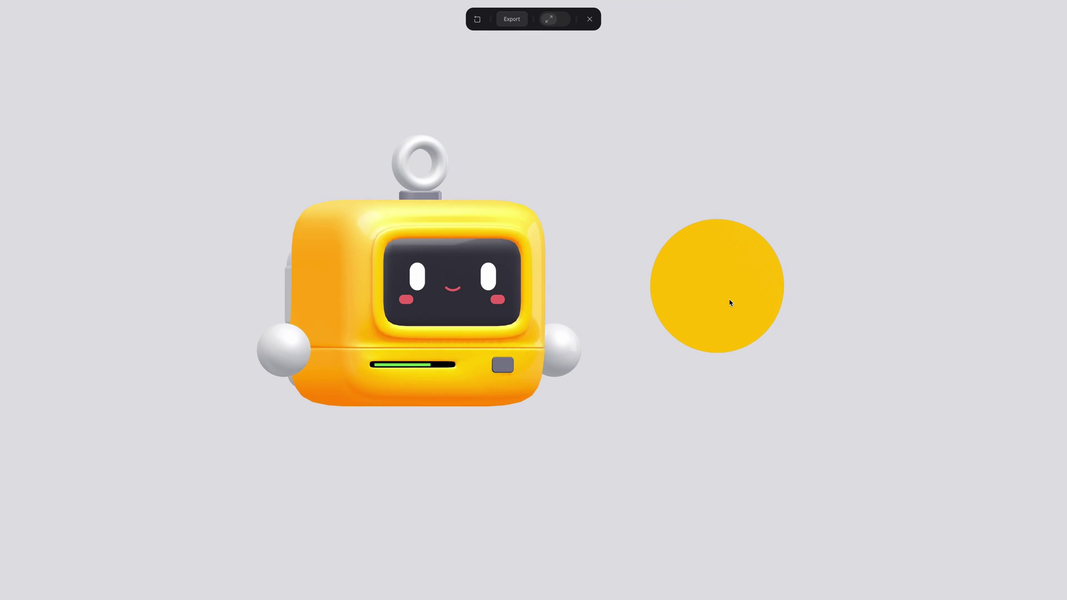
left_click(710, 280)
mouse_move(734, 320)
left_click(589, 20)
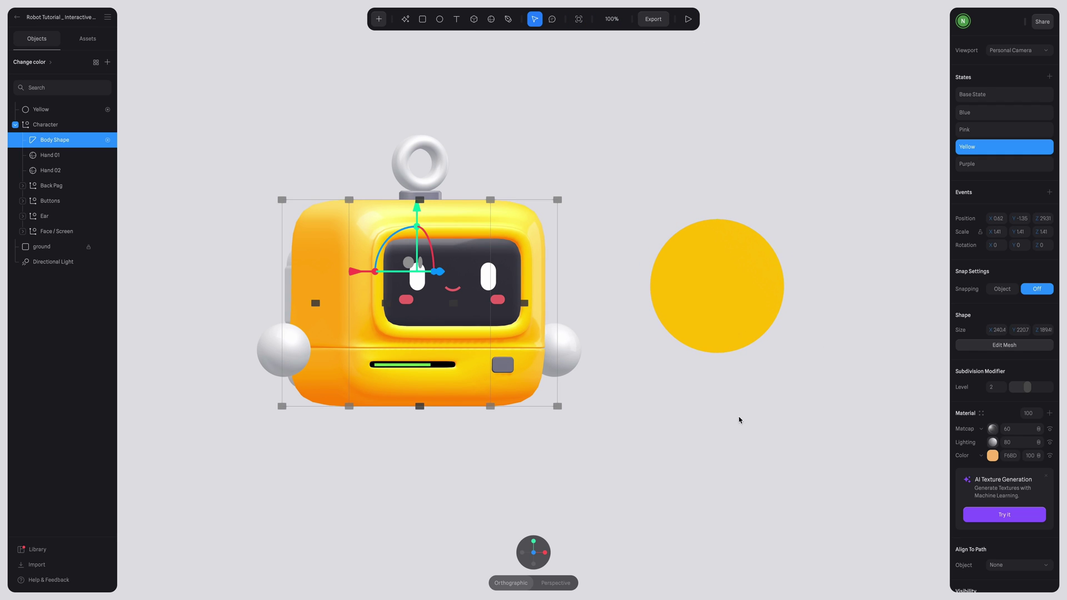
left_click(695, 412)
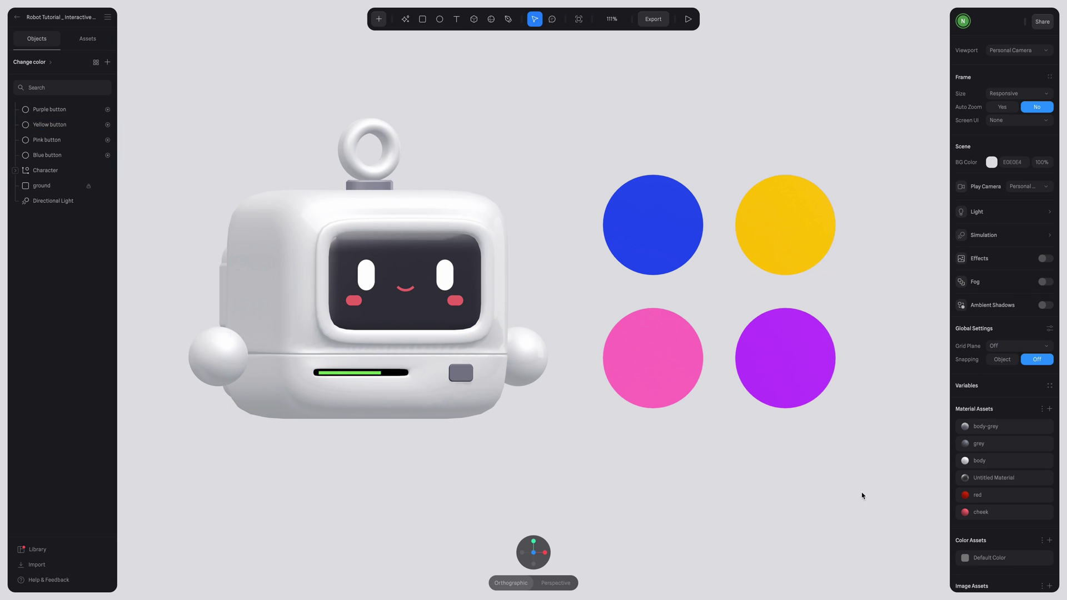
Inspect the four circles and the blue circle's two states, then preview the scene.
left_click(776, 236)
left_click(660, 235)
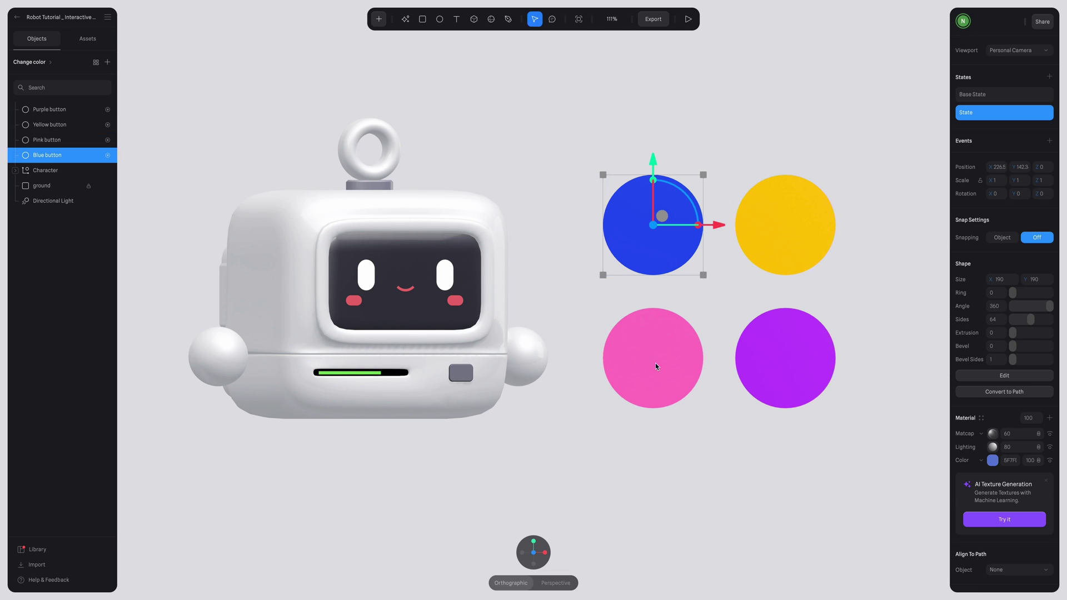
left_click(657, 376)
left_click(780, 376)
left_click(791, 249)
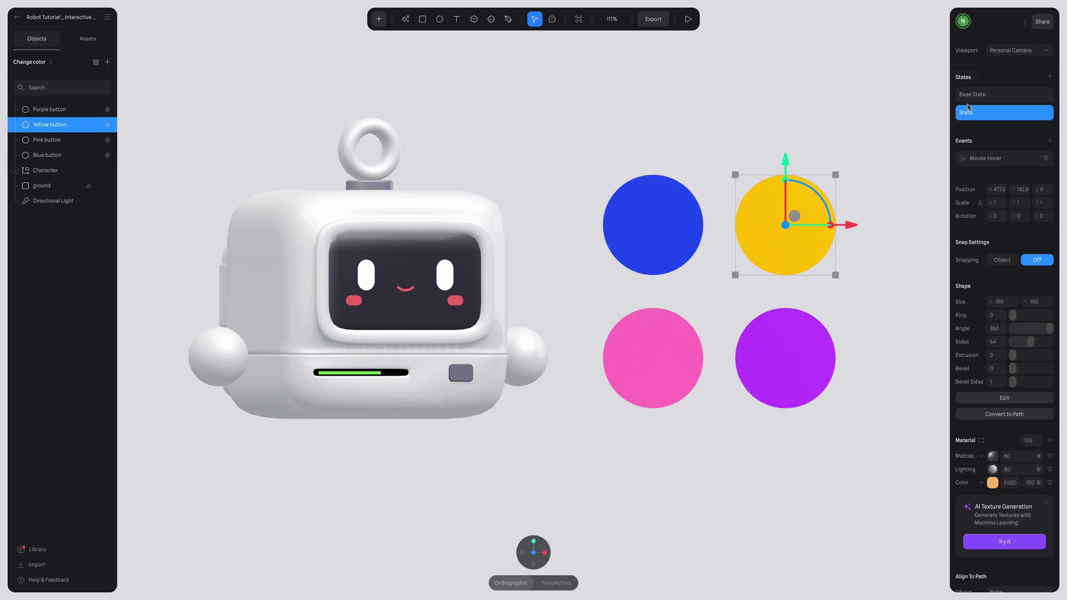
left_click(660, 232)
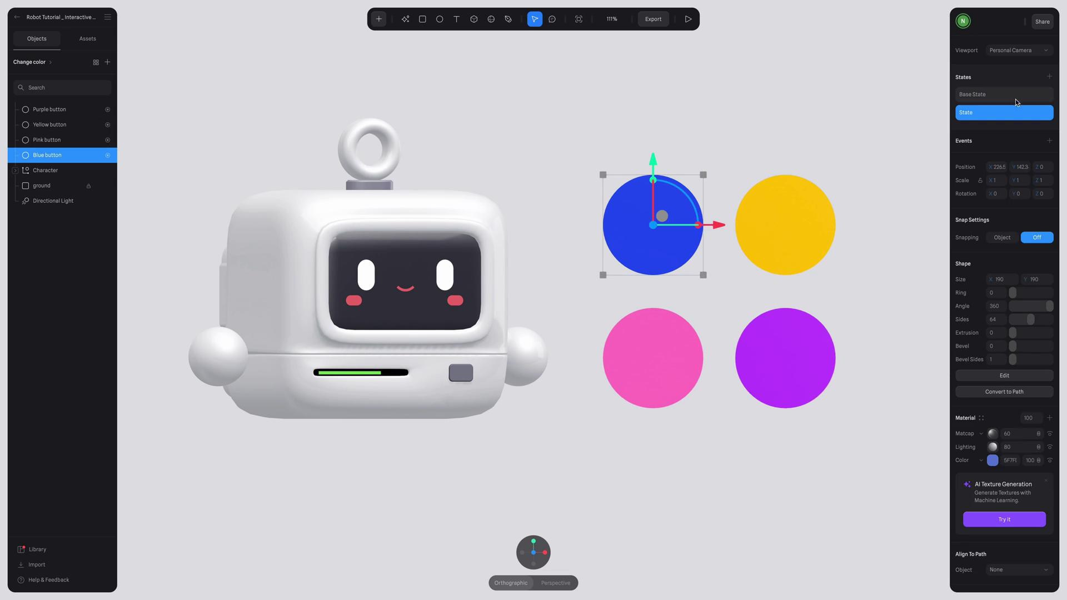
left_click(1007, 95)
left_click(1010, 115)
key("p")
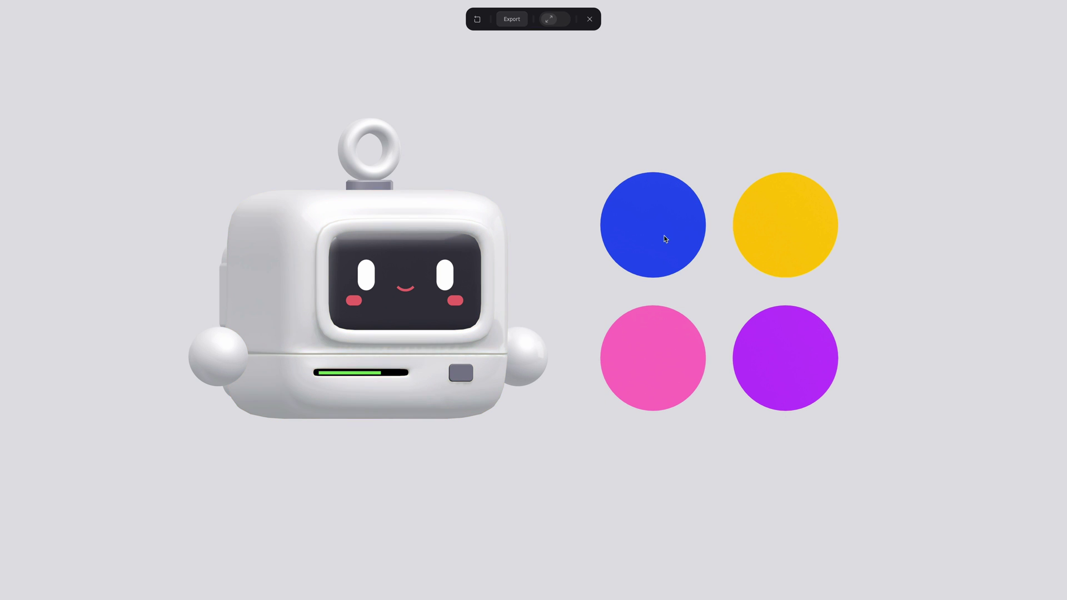
left_click(589, 19)
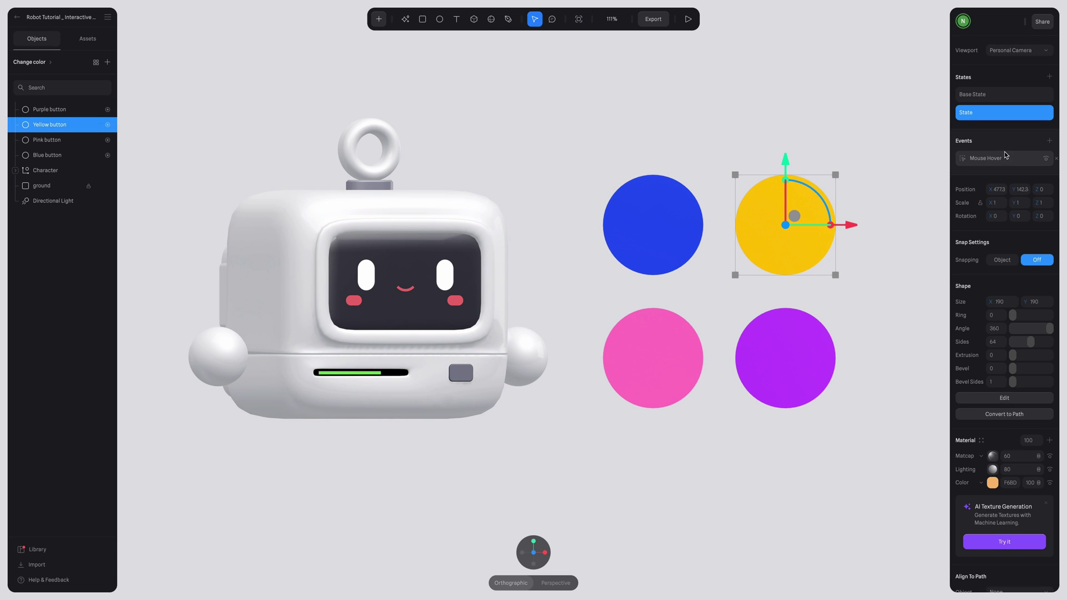
Copy the yellow circle's Mouse Hover event onto the blue circle and delete its Start event.
left_click(989, 159)
left_click(1012, 168)
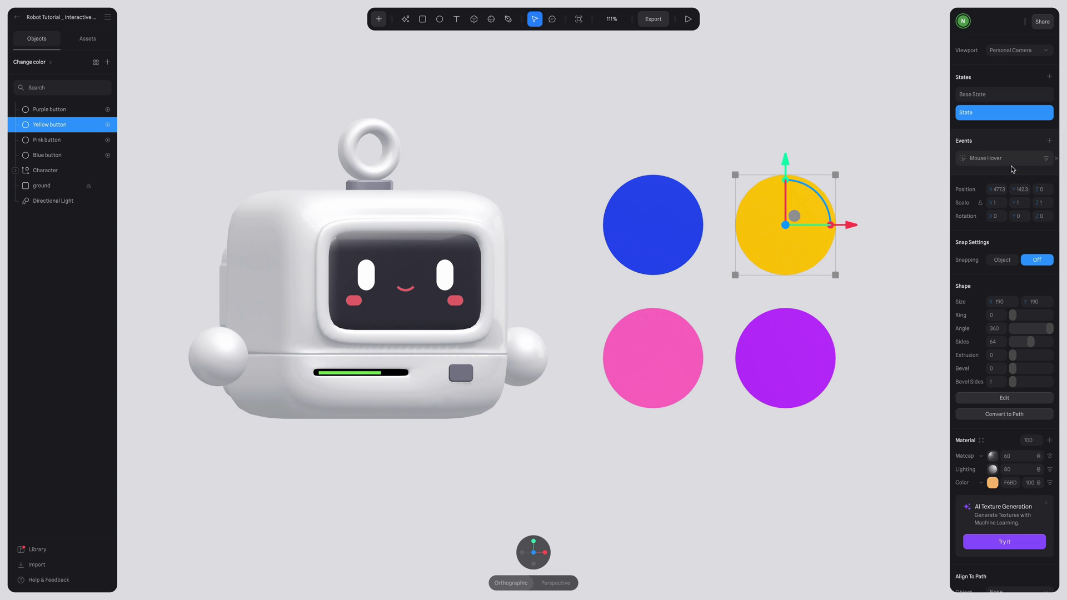
left_click(644, 228)
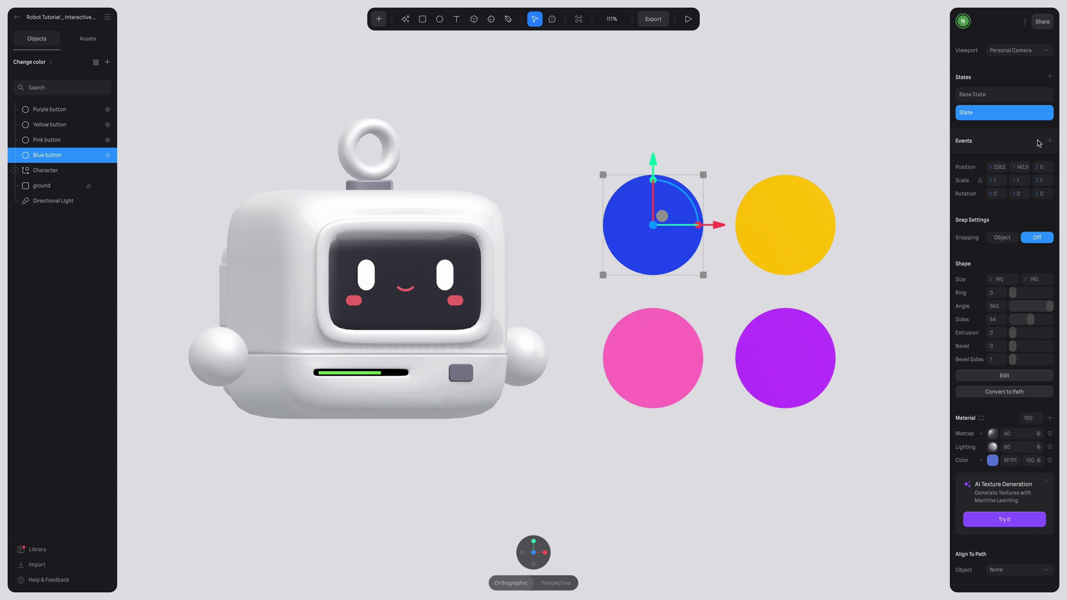
left_click(1049, 140)
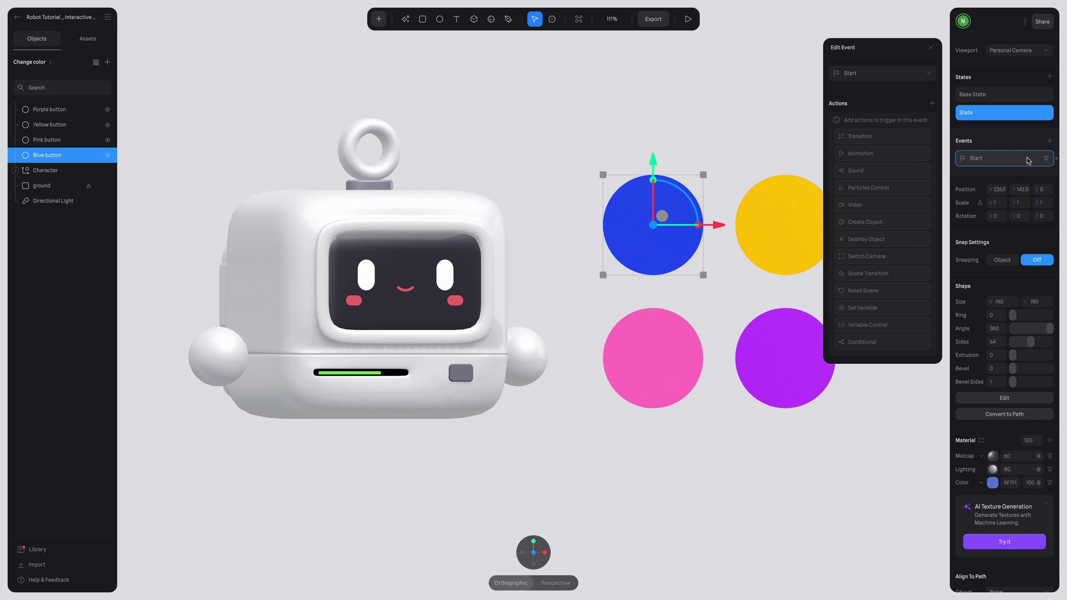
right_click(1026, 163)
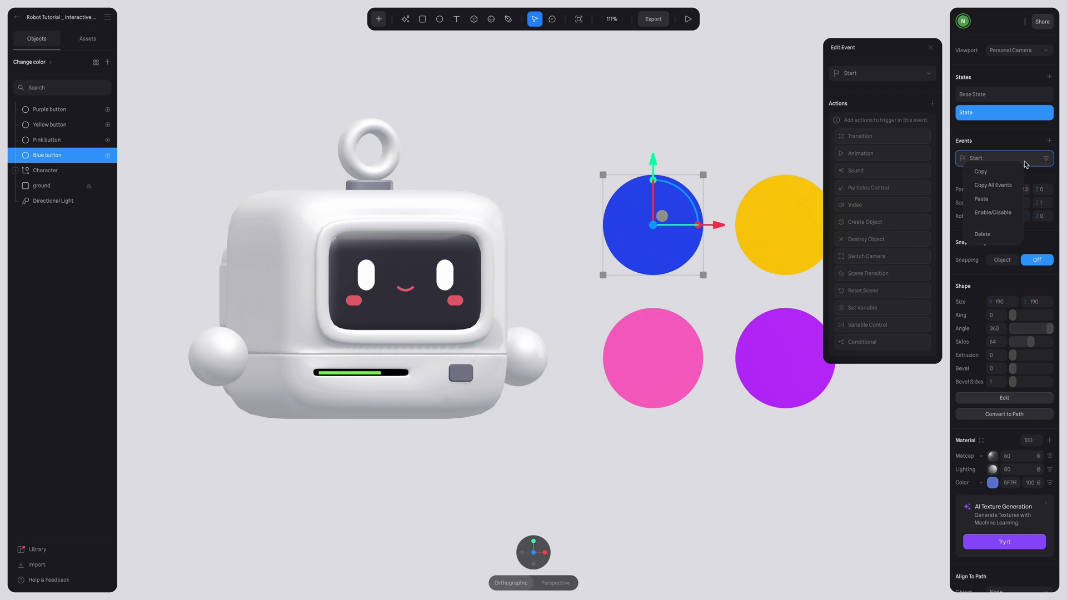
left_click(981, 198)
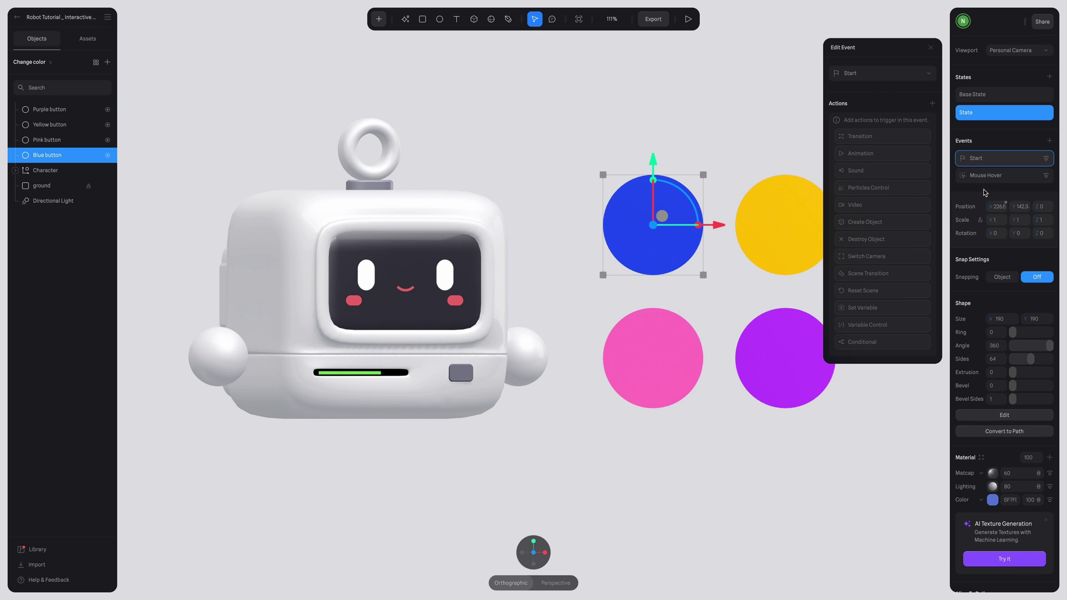
left_click(1055, 158)
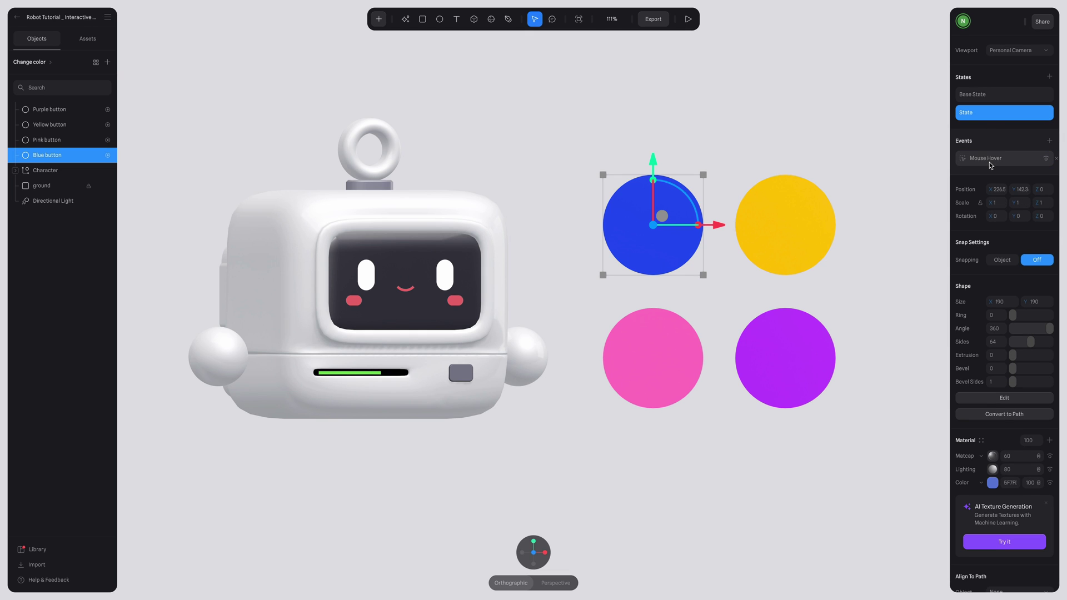
Retarget the pasted transition to Blue button and set the Body Shape's end state to Blue.
left_click(1011, 161)
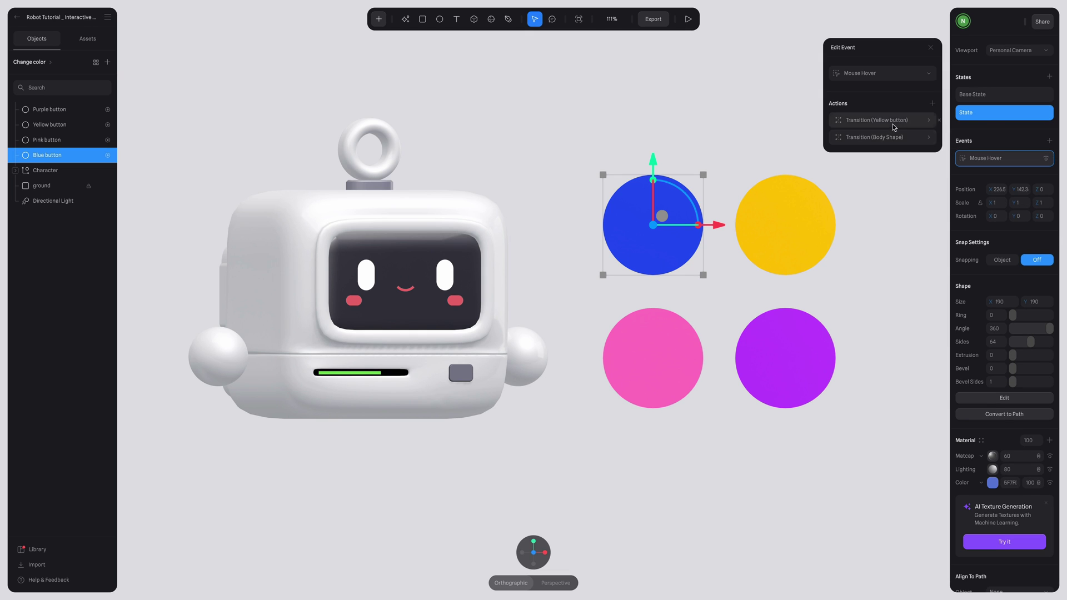
left_click(911, 122)
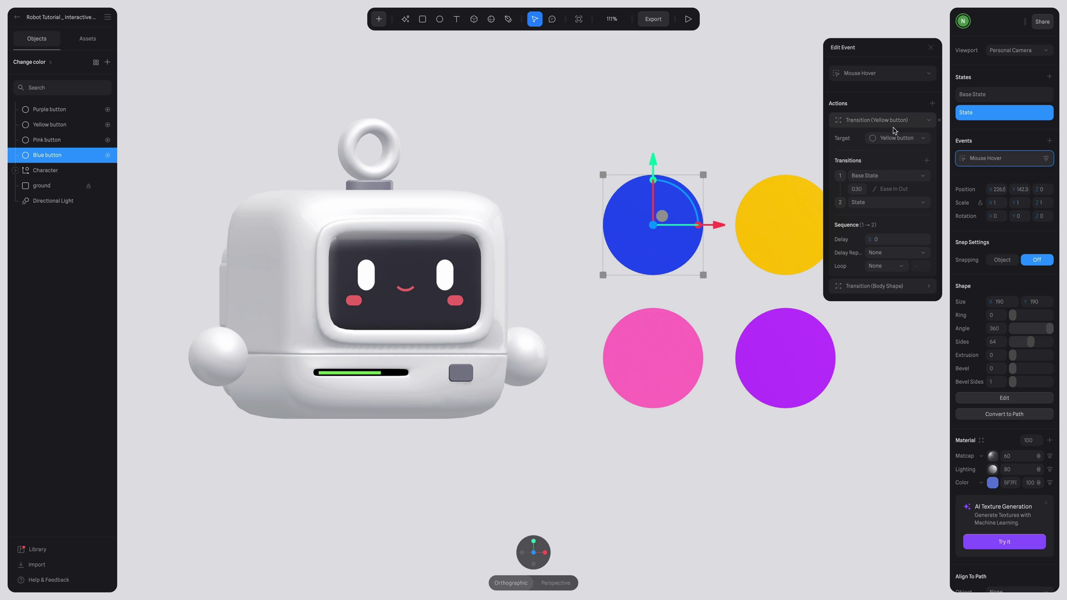
left_click(922, 139)
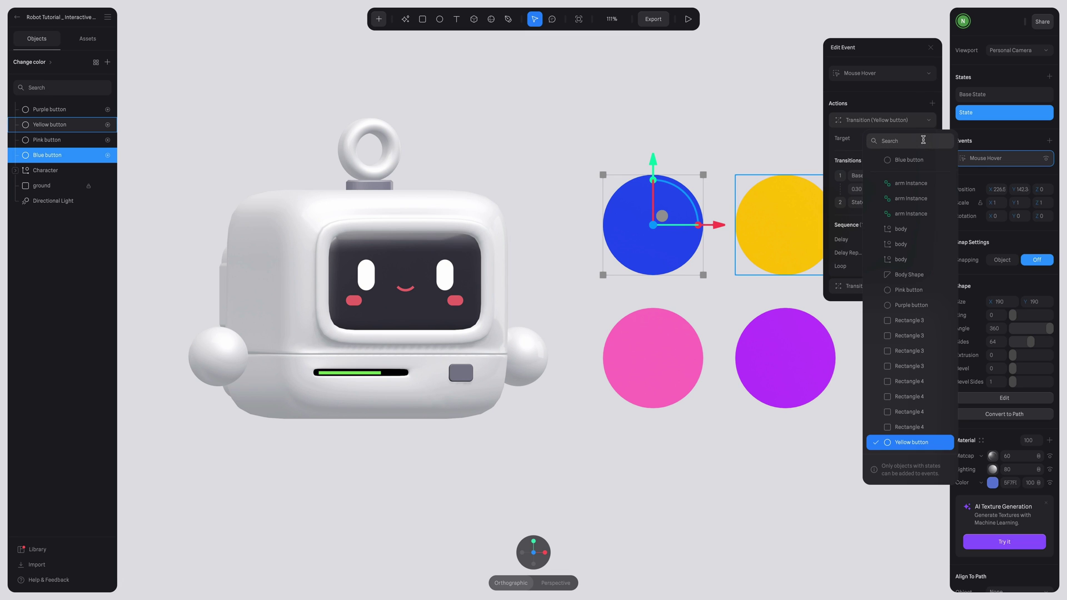
left_click(909, 160)
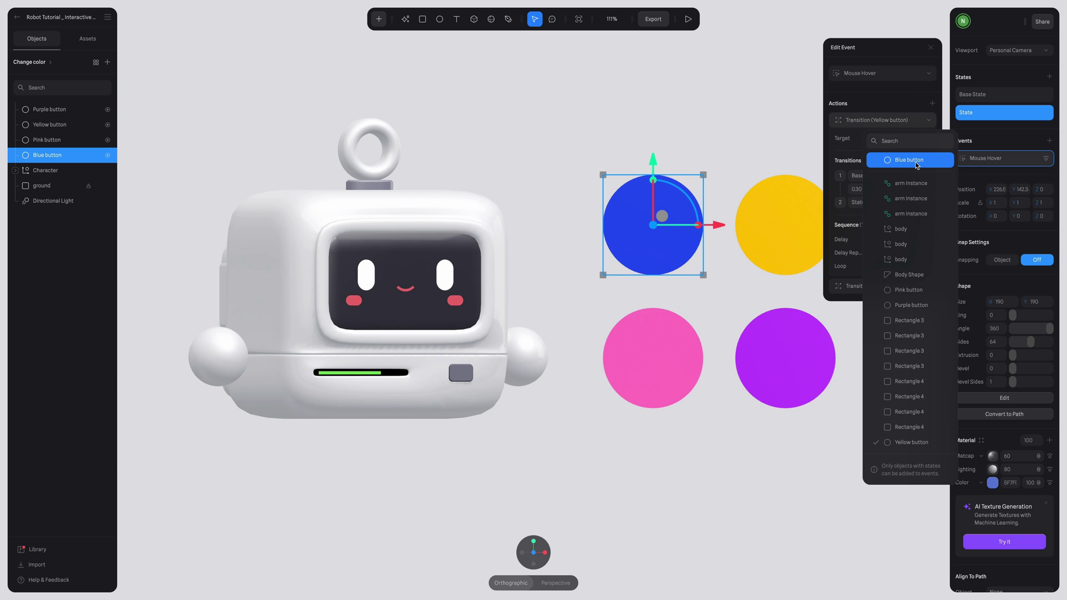
left_click(927, 122)
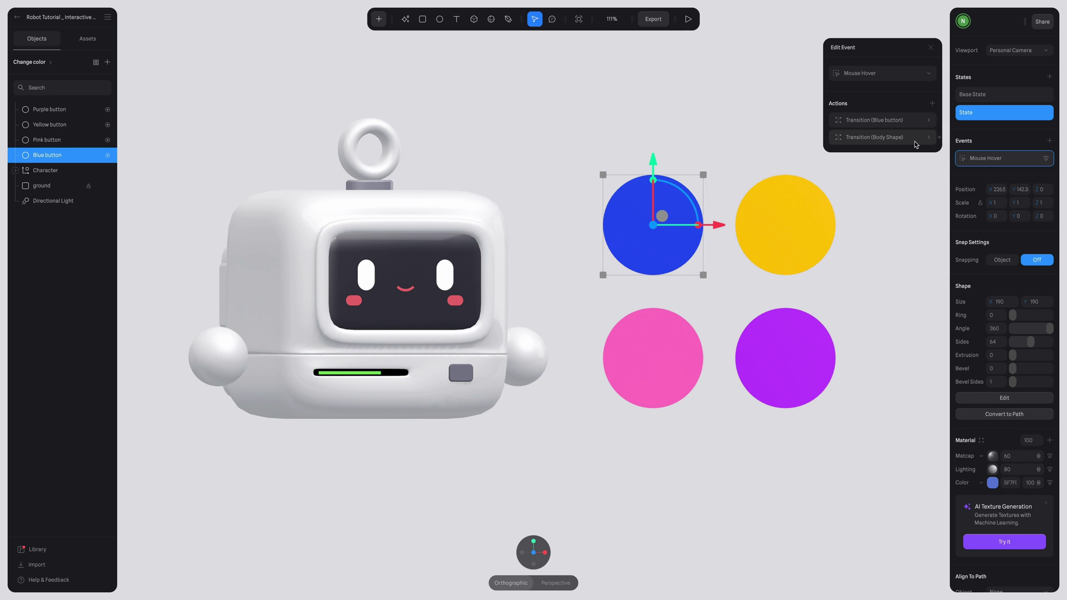
left_click(916, 137)
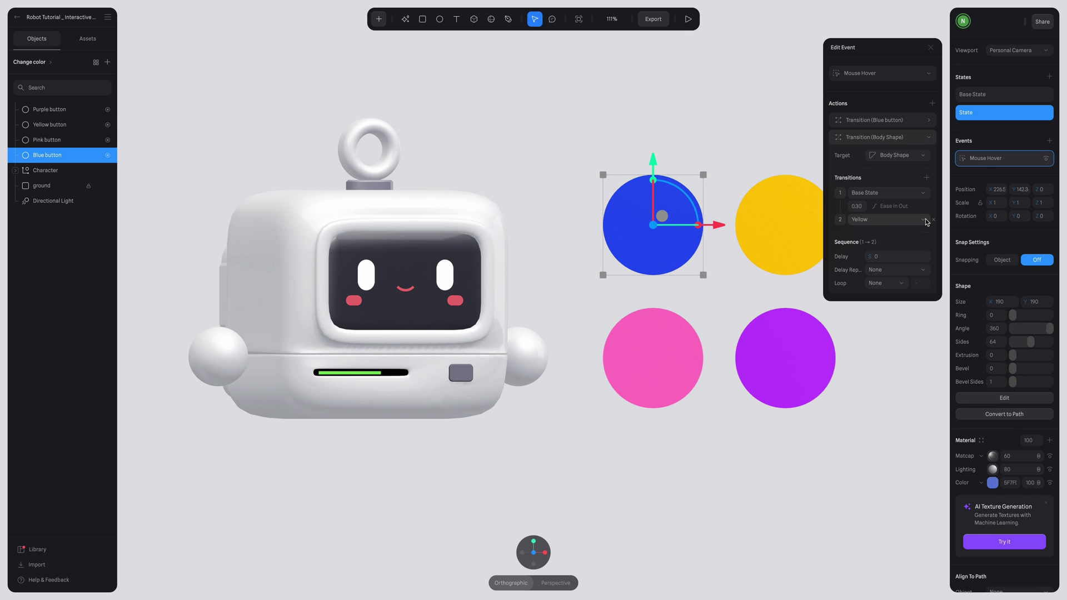
left_click(886, 223)
left_click(858, 192)
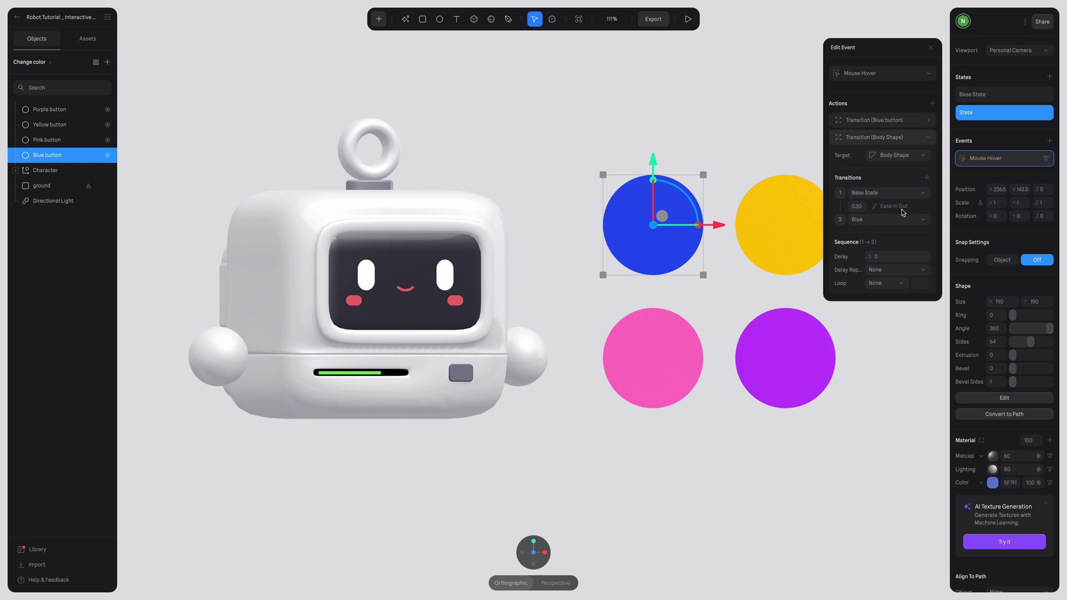
left_click(726, 67)
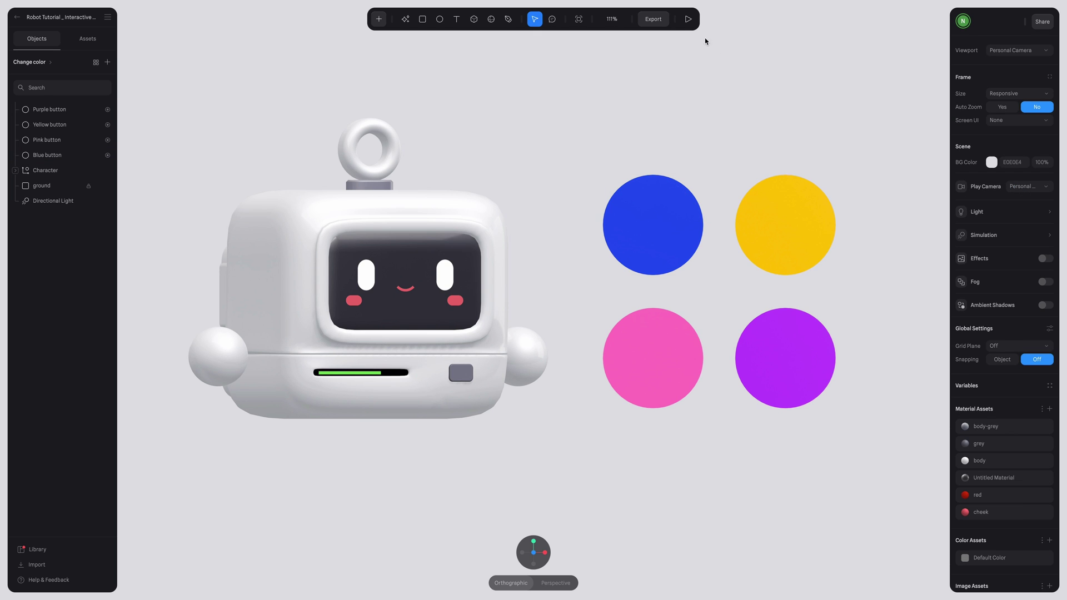
left_click(692, 22)
left_click(784, 243)
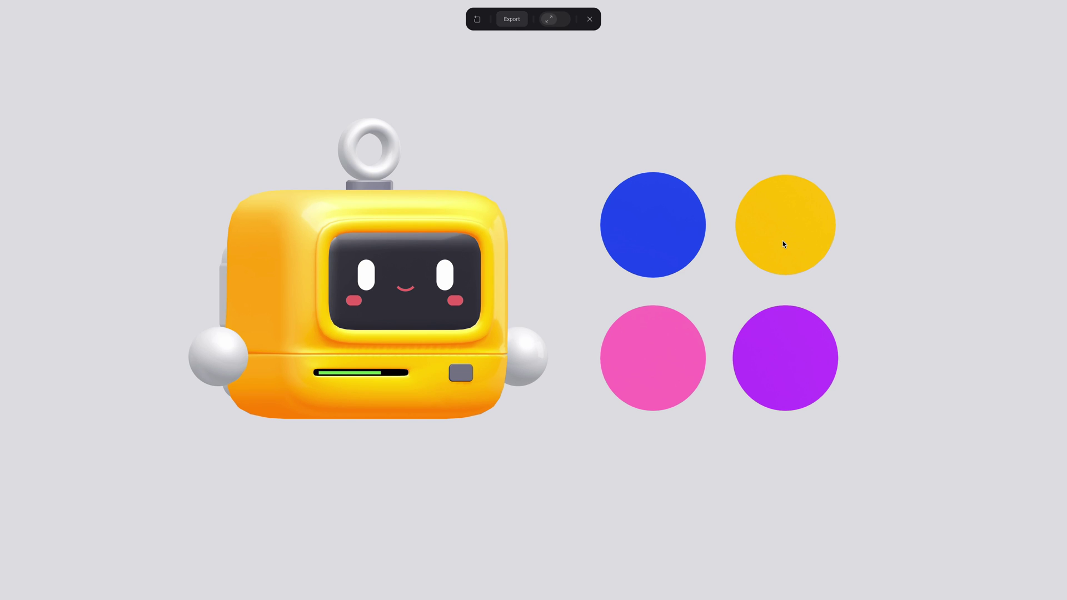
left_click(662, 238)
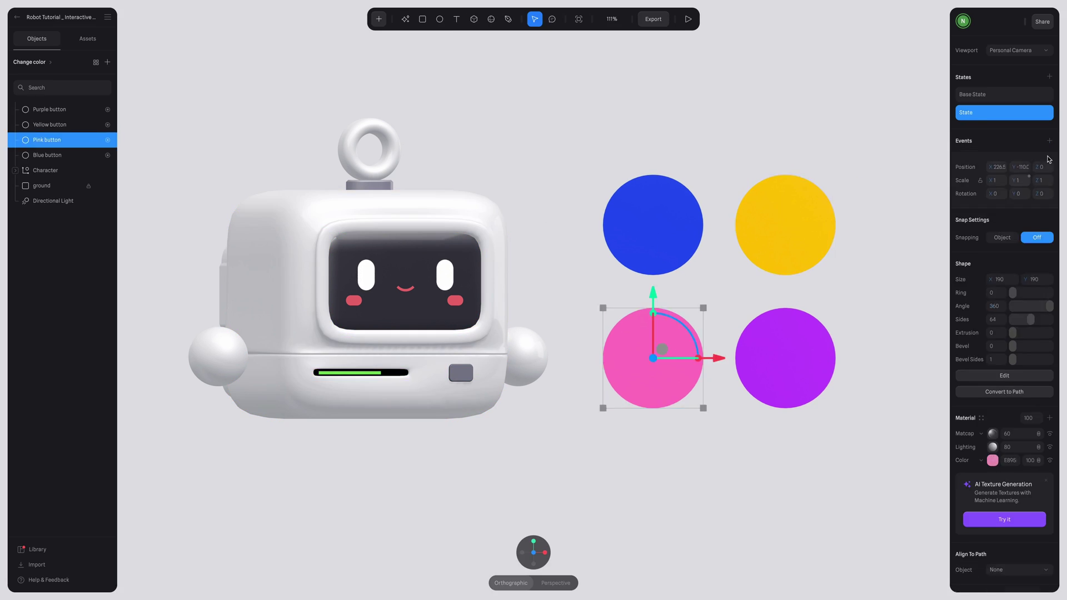
Paste the copied hover event onto the purple circle and preview the colour buttons.
left_click(1000, 158)
left_click(907, 123)
left_click(778, 362)
left_click(995, 158)
right_click(1012, 160)
left_click(1020, 198)
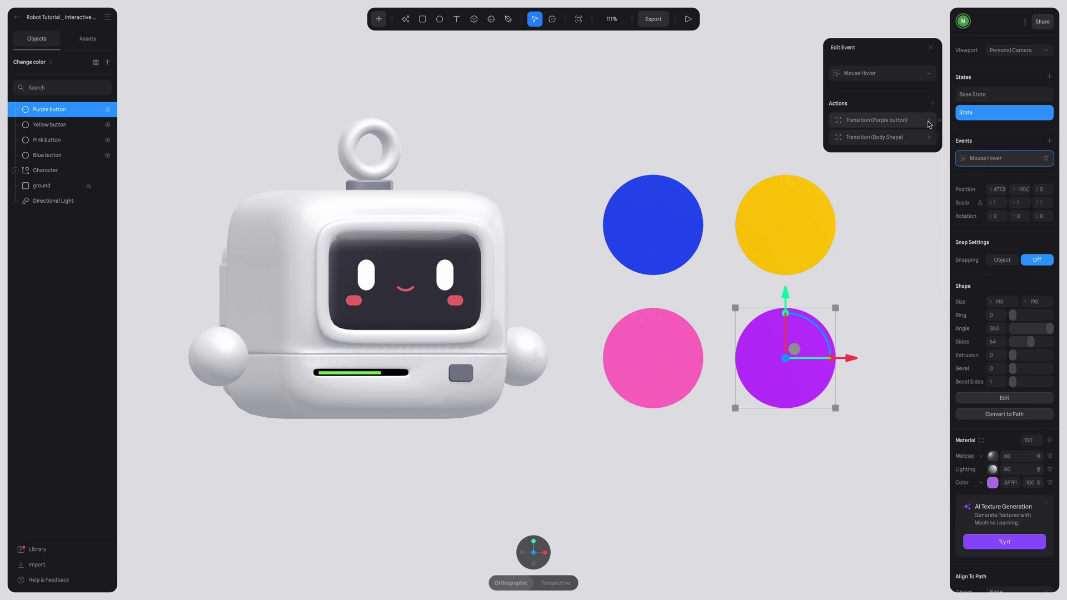
left_click(688, 19)
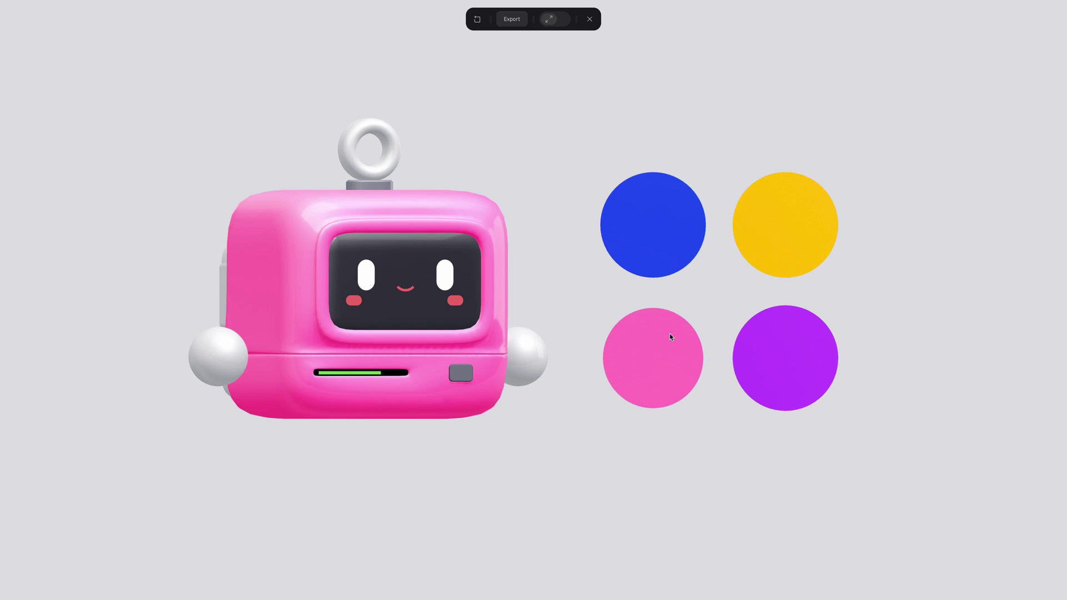
mouse_move(650, 229)
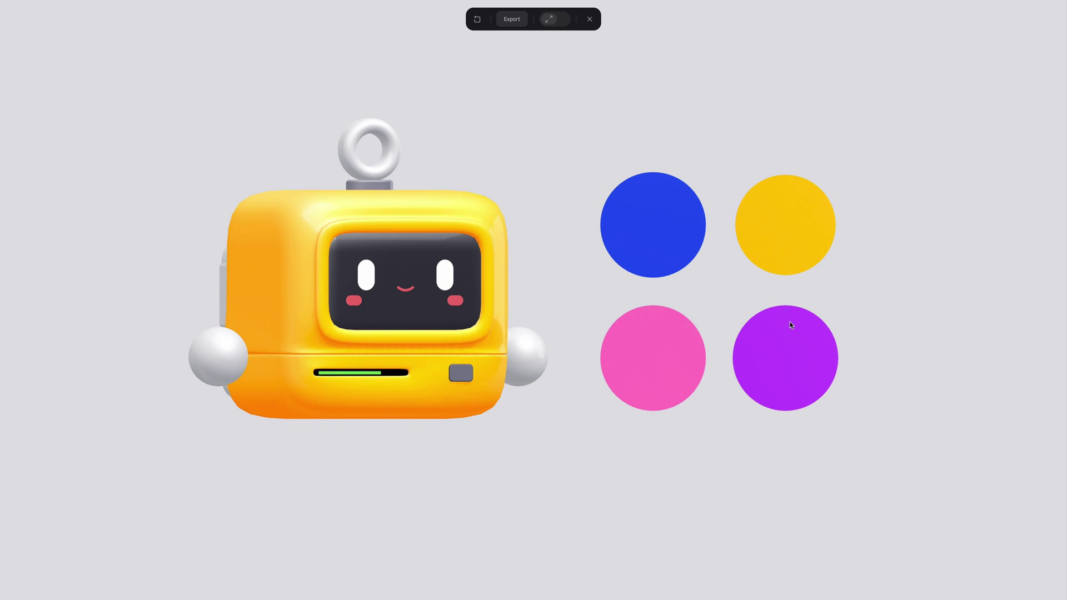
left_click(590, 20)
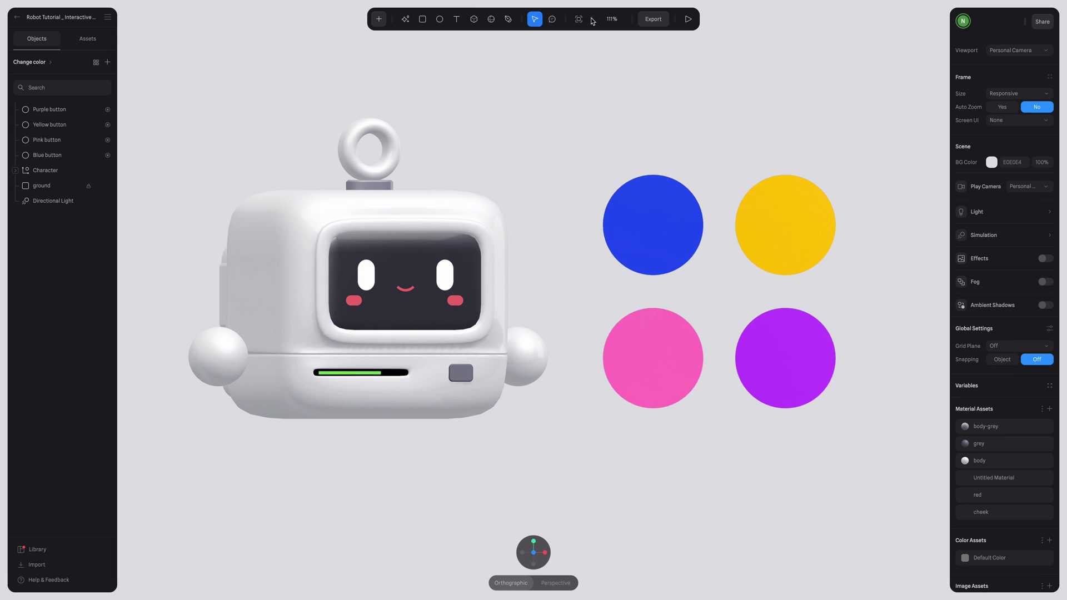
Change the yellow button's event trigger to Mouse Down, then test the pink, purple and yellow buttons.
left_click(811, 233)
left_click(1008, 161)
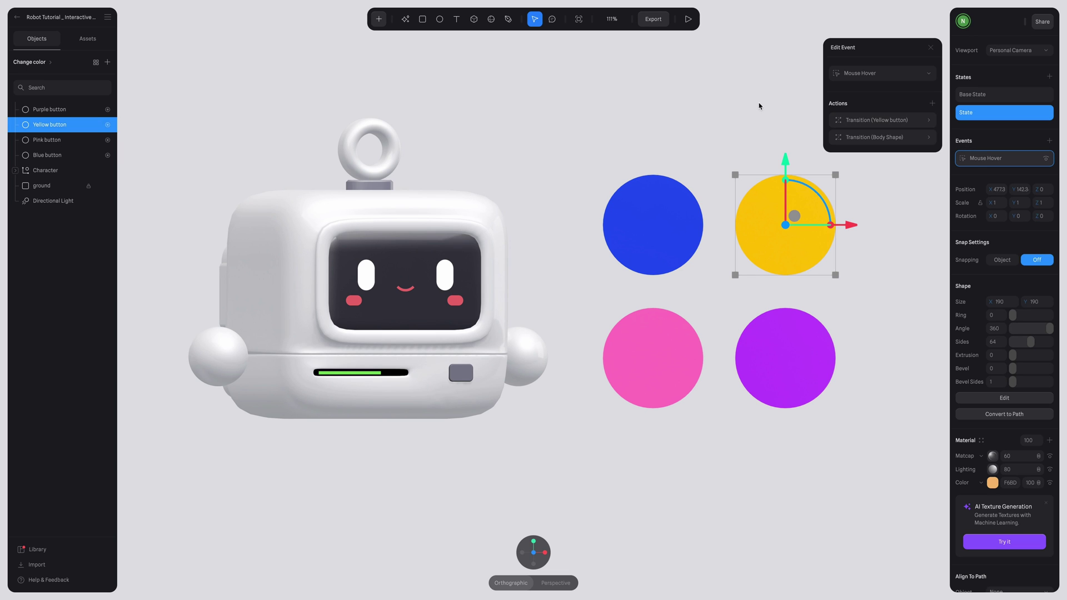
left_click(845, 73)
left_click(859, 43)
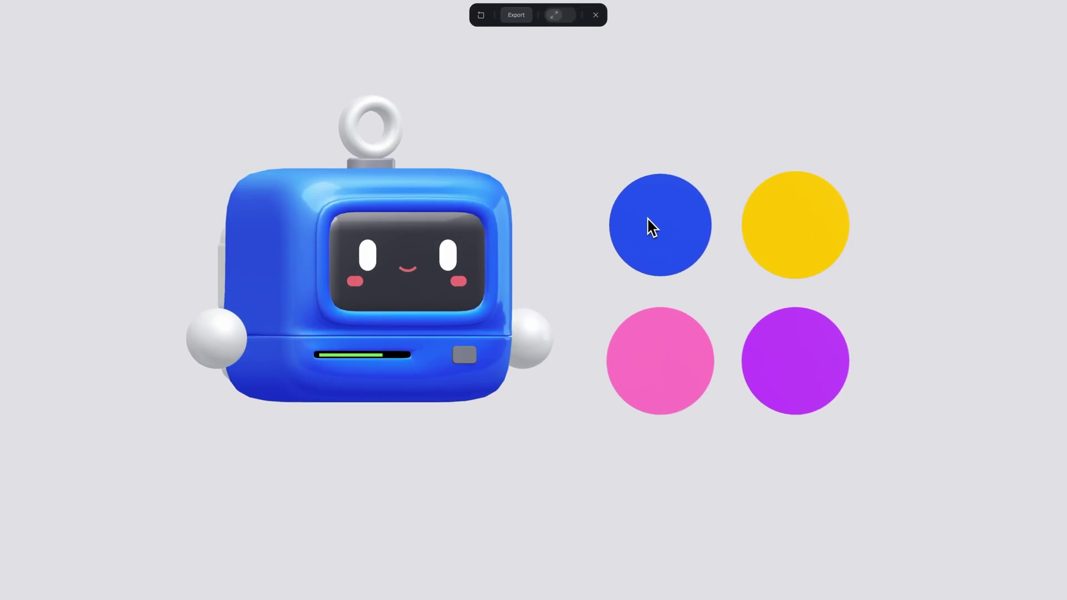
left_click(661, 370)
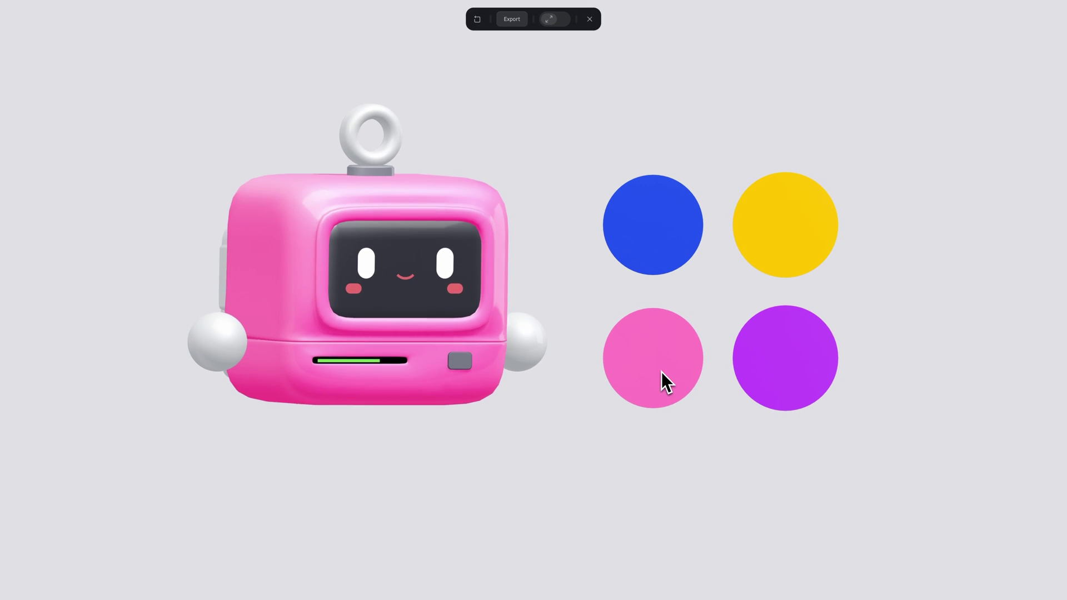
left_click(773, 375)
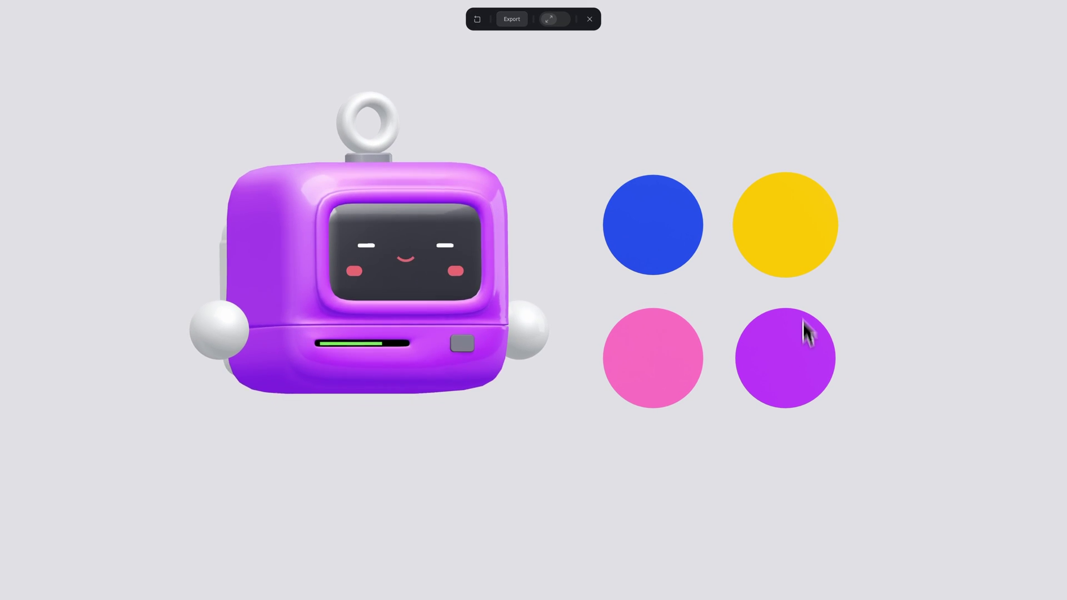
left_click(792, 221)
Select the face object in the Character's Face / Screen group and view the robot from the front.
key("Escape")
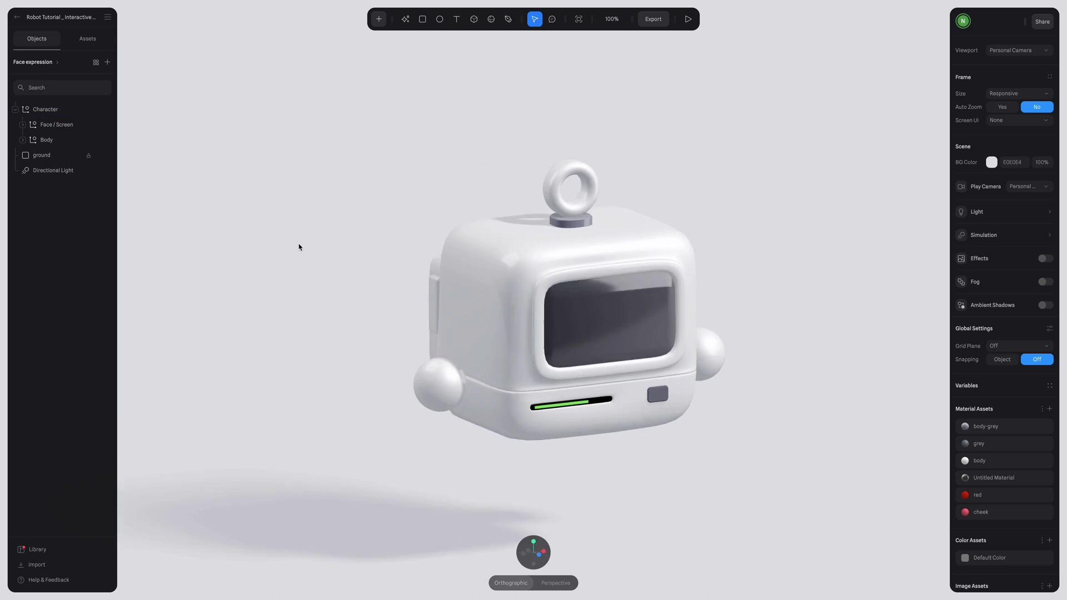
left_click(665, 308)
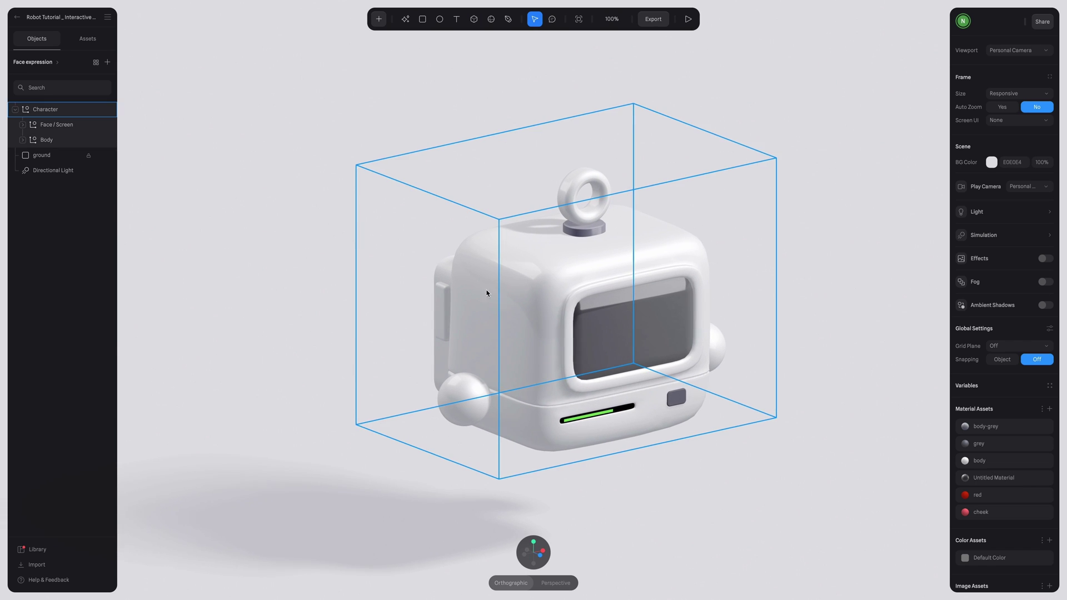
left_click(22, 125)
left_click(65, 142)
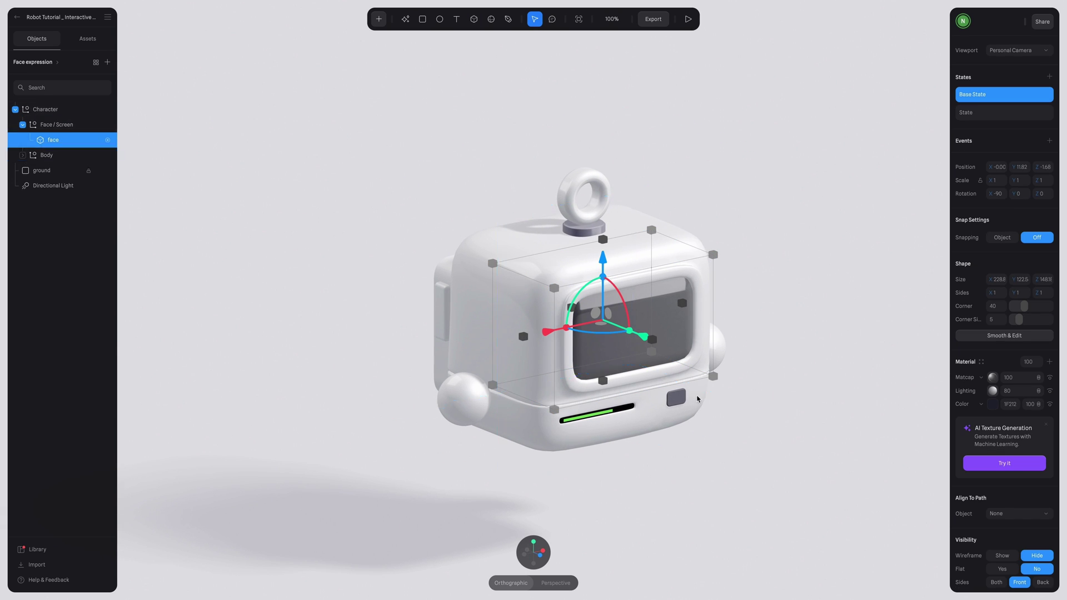
mouse_move(657, 342)
left_mouse_down()
mouse_move(764, 383)
mouse_move(644, 339)
left_mouse_up()
key("ctrl+z")
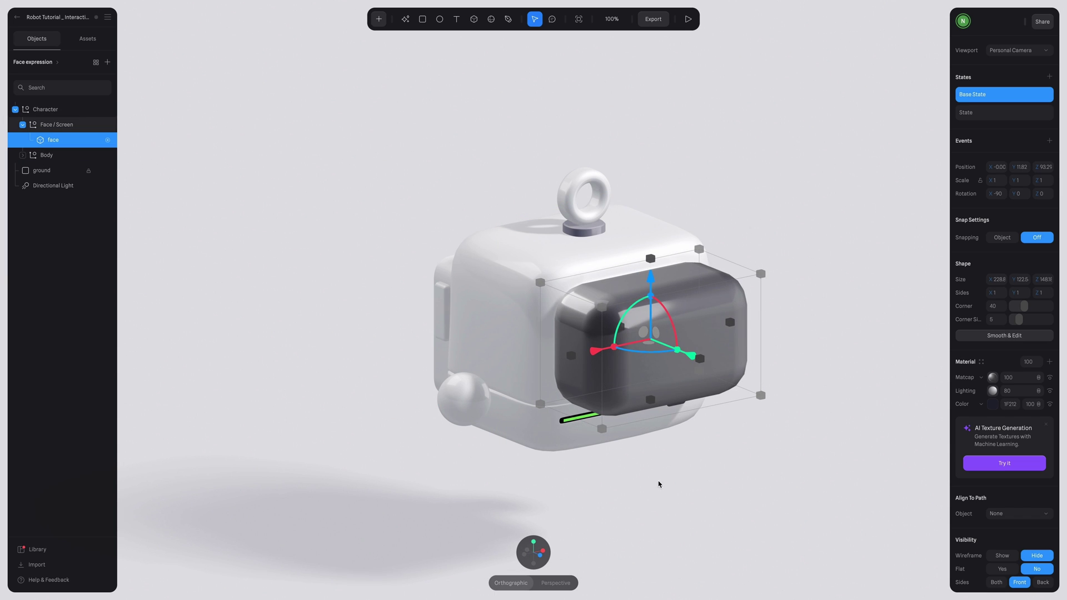
left_click(493, 553)
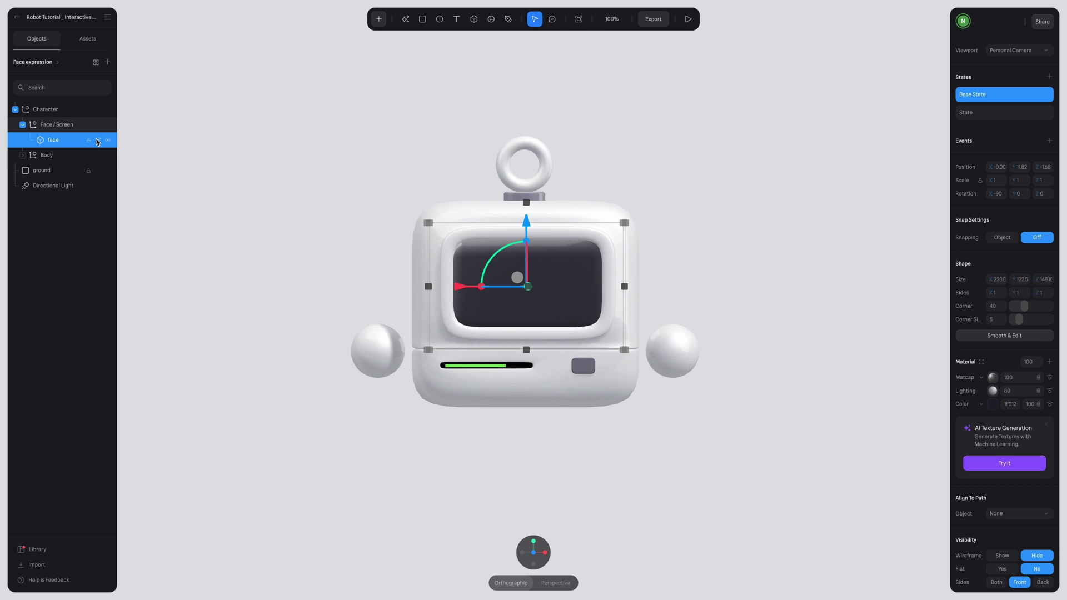
left_click(98, 141)
left_click(98, 141)
left_click(98, 141)
left_click(98, 140)
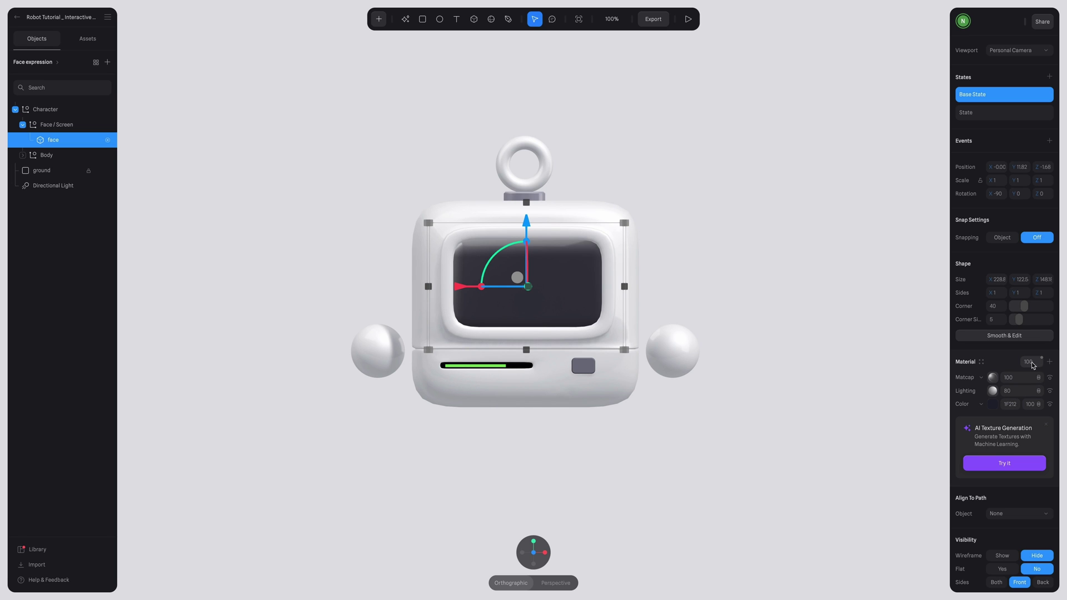
Add an Image material layer to the face and set its texture Wrapping to Clamp.
left_click(1050, 362)
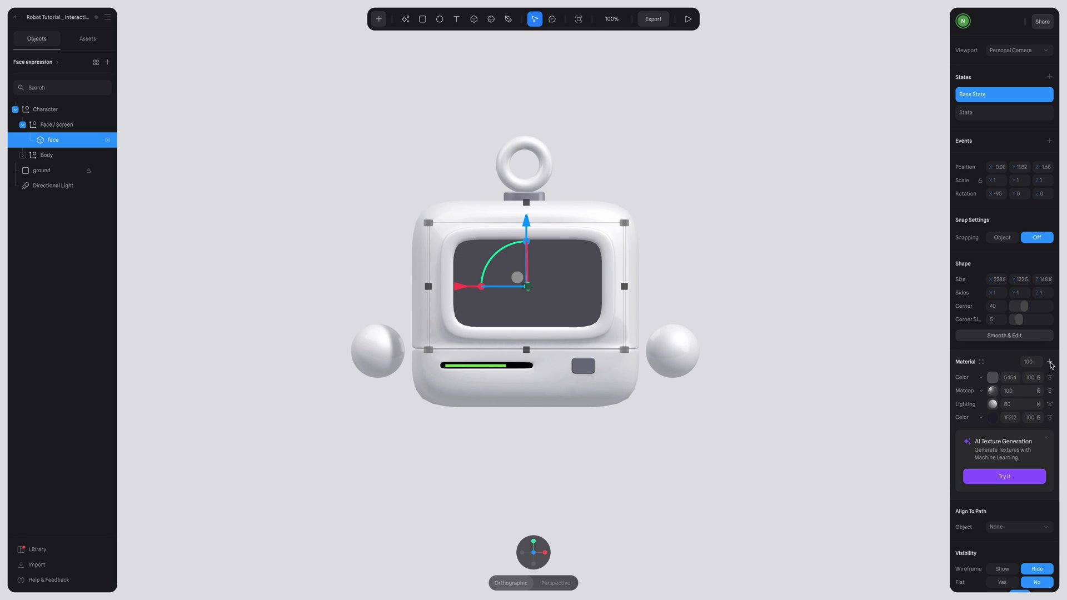
left_click(982, 380)
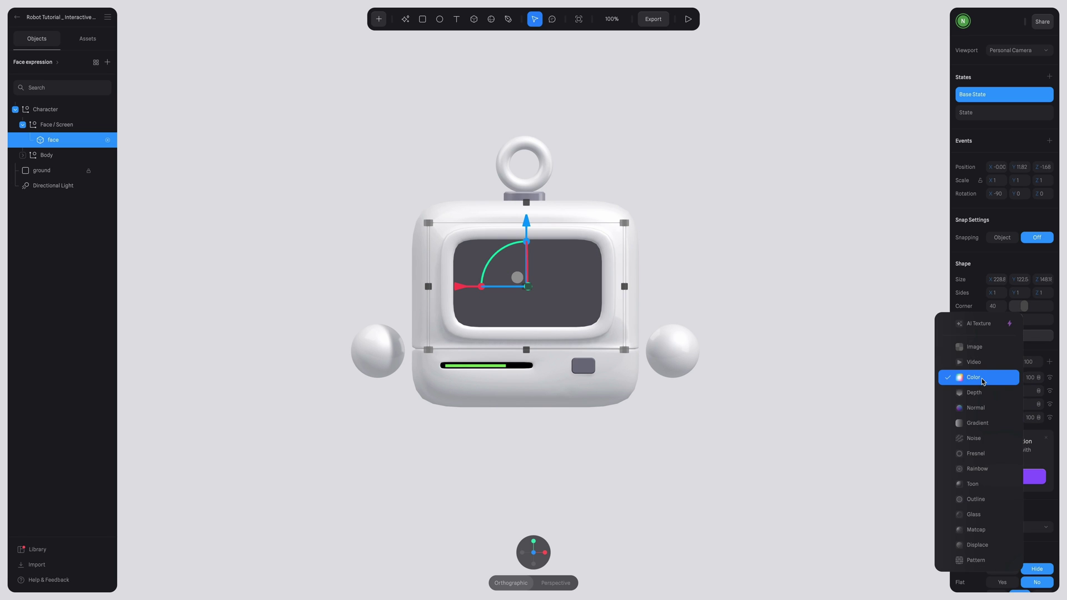
left_click(987, 348)
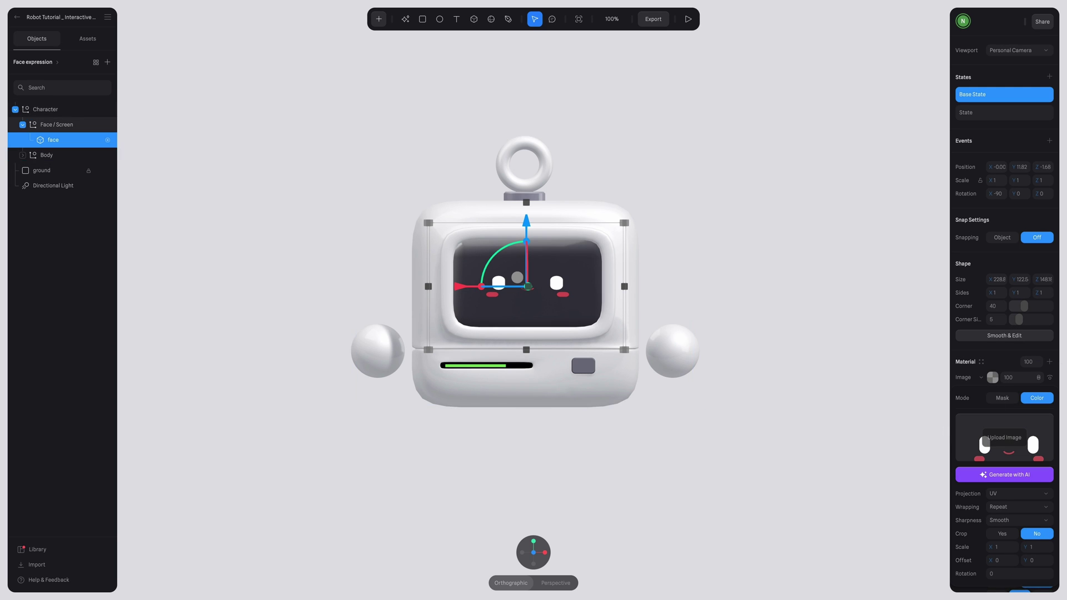
left_click(1015, 505)
left_click(1013, 498)
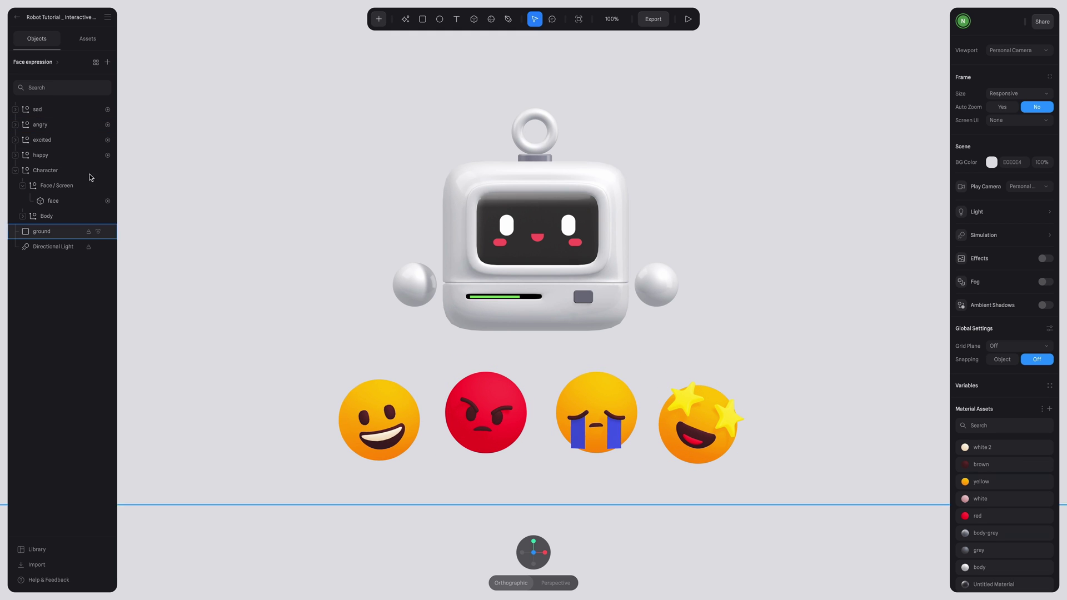
Review the face's Angry, Excited and Sad expression states.
left_click(56, 205)
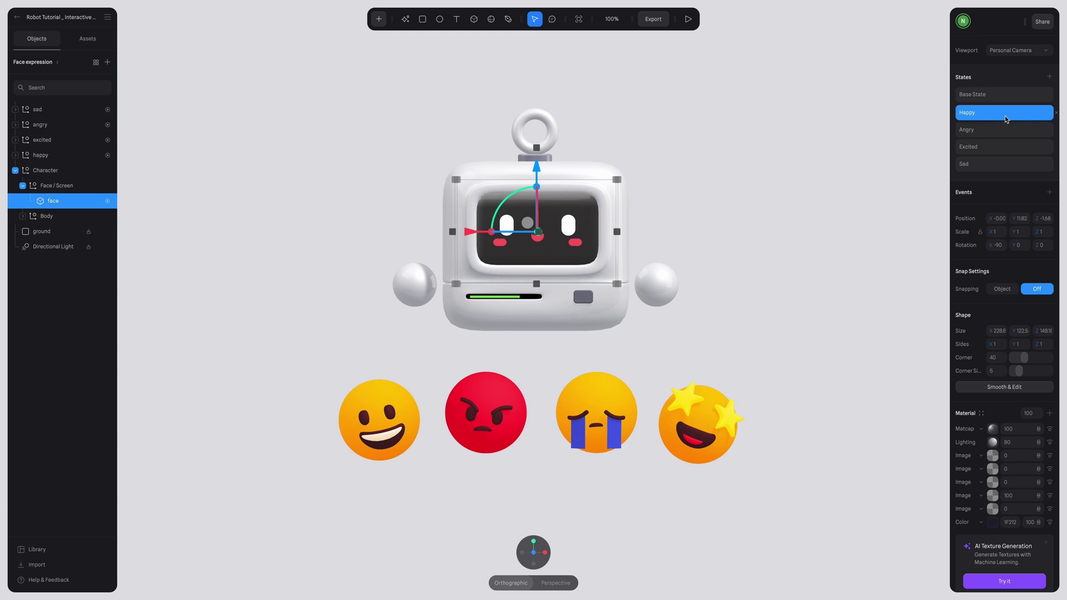
left_click(996, 131)
left_click(993, 151)
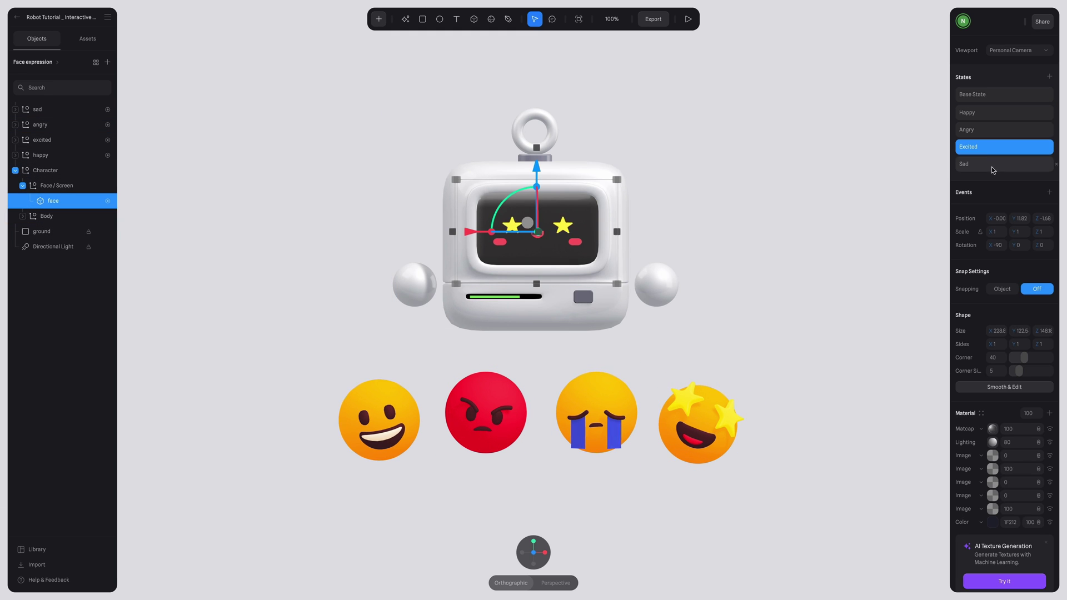
left_click(989, 162)
left_click(987, 148)
left_click(987, 131)
scroll(988, 112, "down", 1)
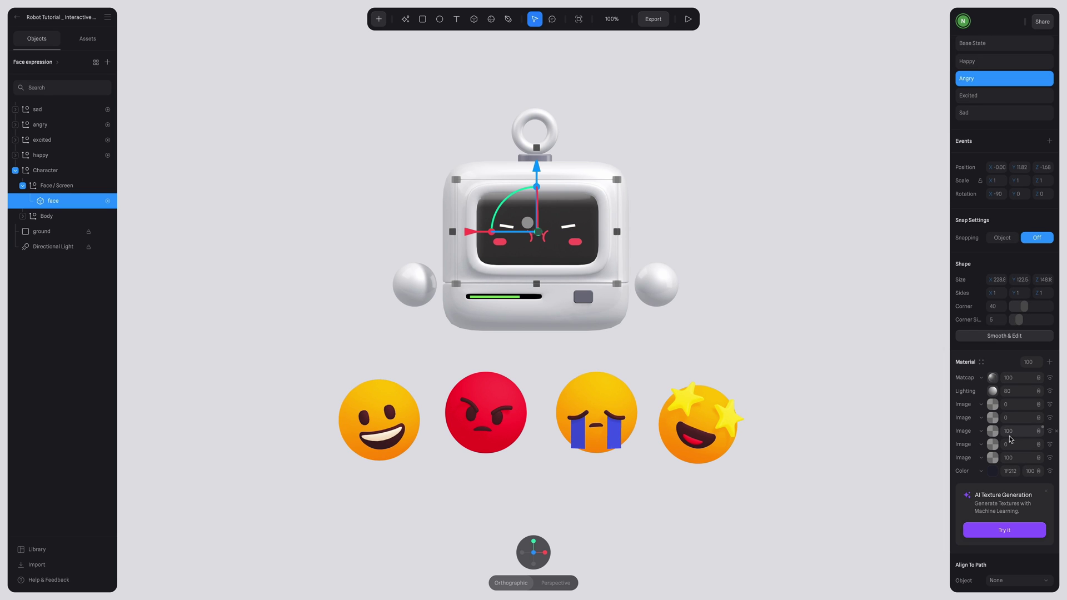
left_click(993, 100)
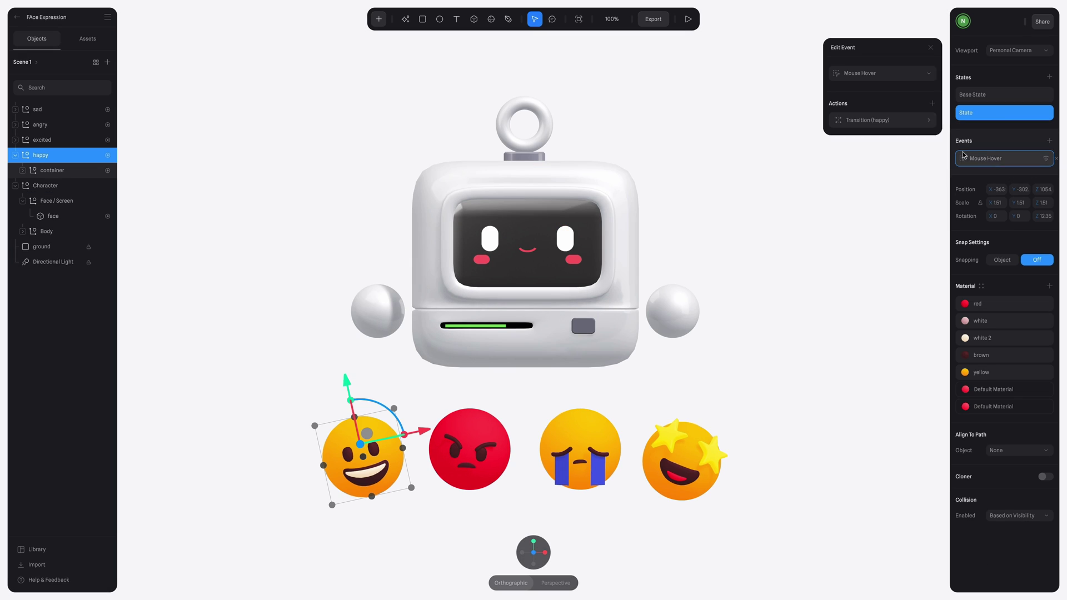
Add face transitions to the emoji hover events, setting the angry emoji's to Angry, then preview.
left_click(900, 120)
left_click(931, 103)
left_click(900, 155)
left_click(900, 306)
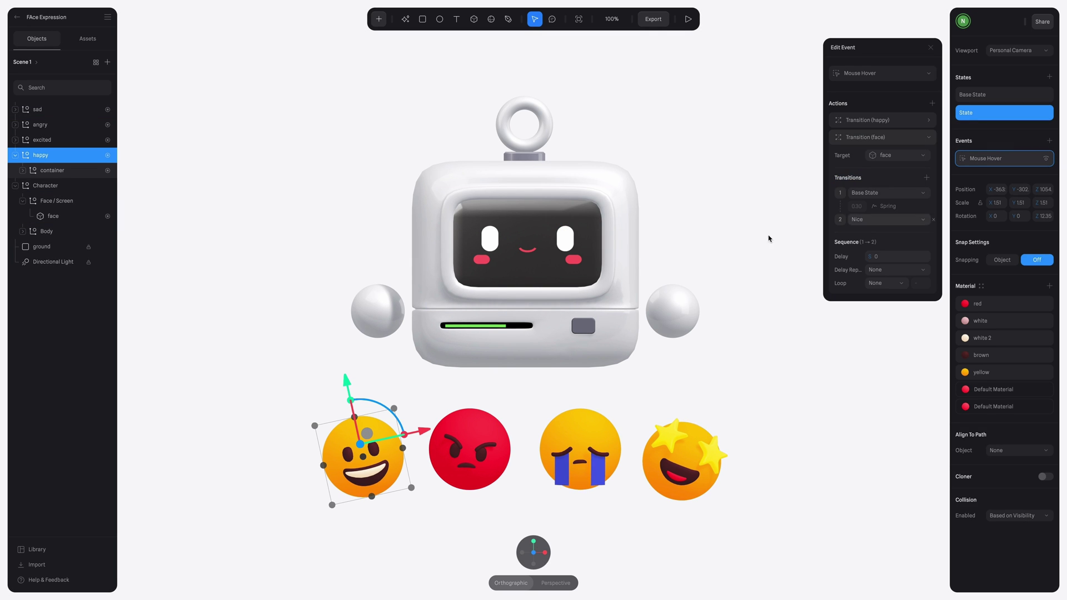
left_click(927, 139)
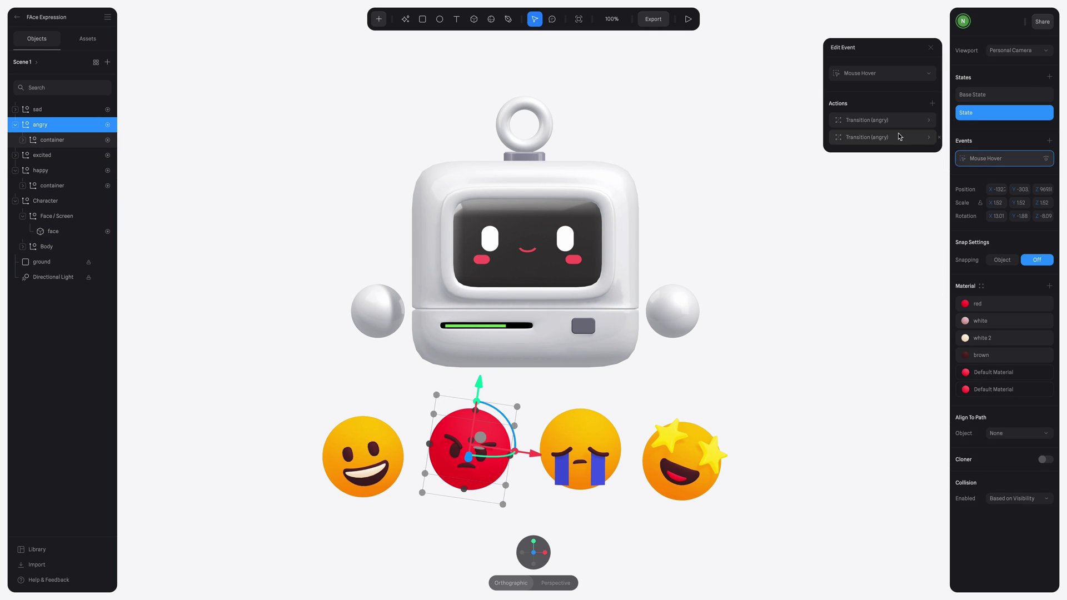
left_click(895, 120)
left_click(876, 202)
left_click(889, 120)
key("p")
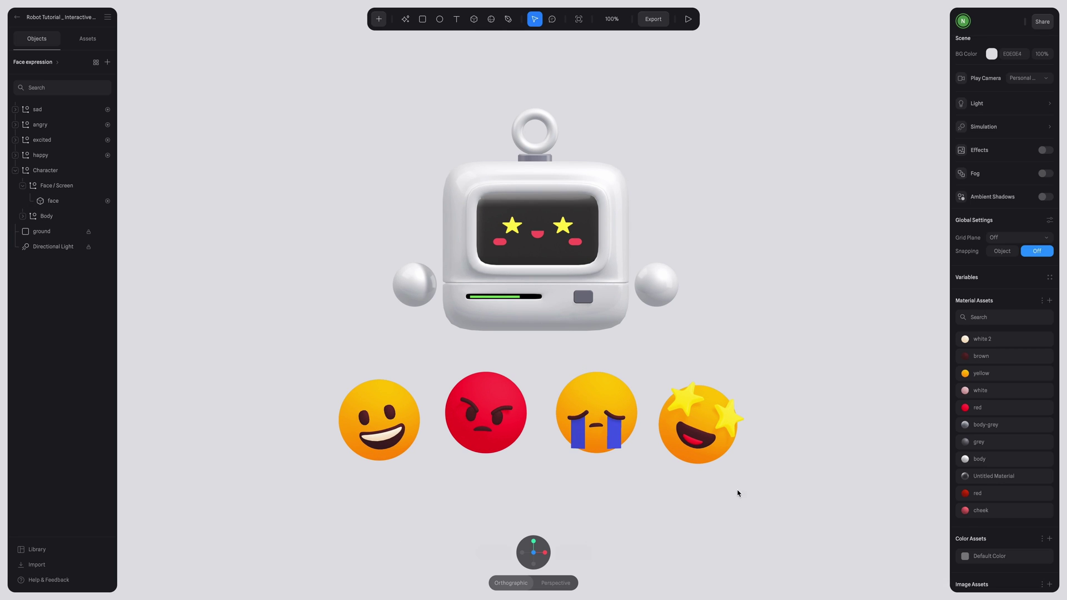
Select the robot's Start event and open its event type dropdown in Edit Event.
left_click(958, 118)
left_click(900, 76)
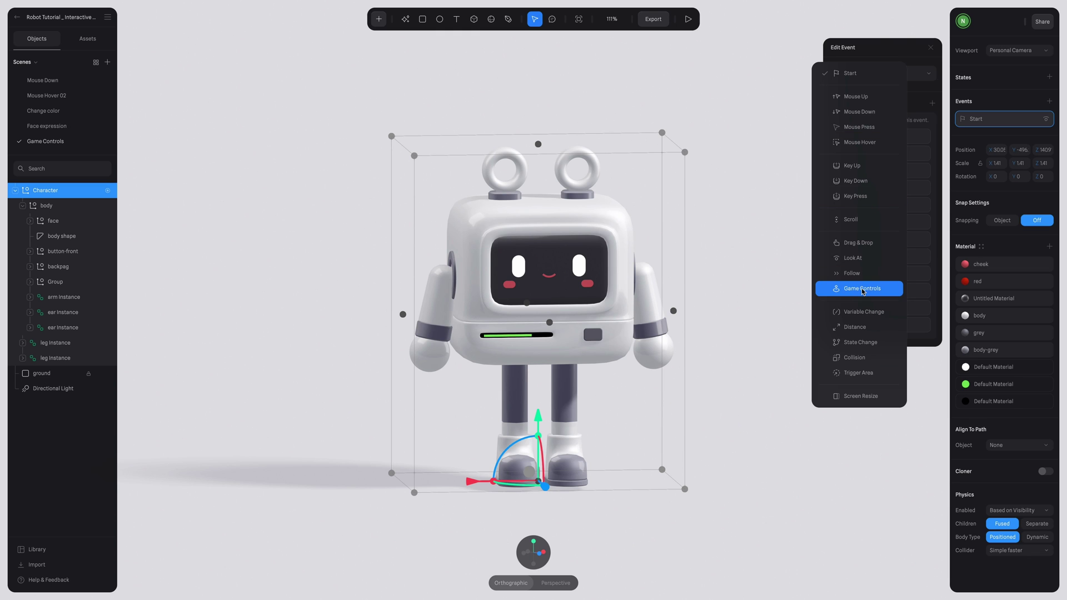
Set the event type to Game Controls and play the scene, walking the robot forward with W.
left_click(861, 288)
left_click(689, 20)
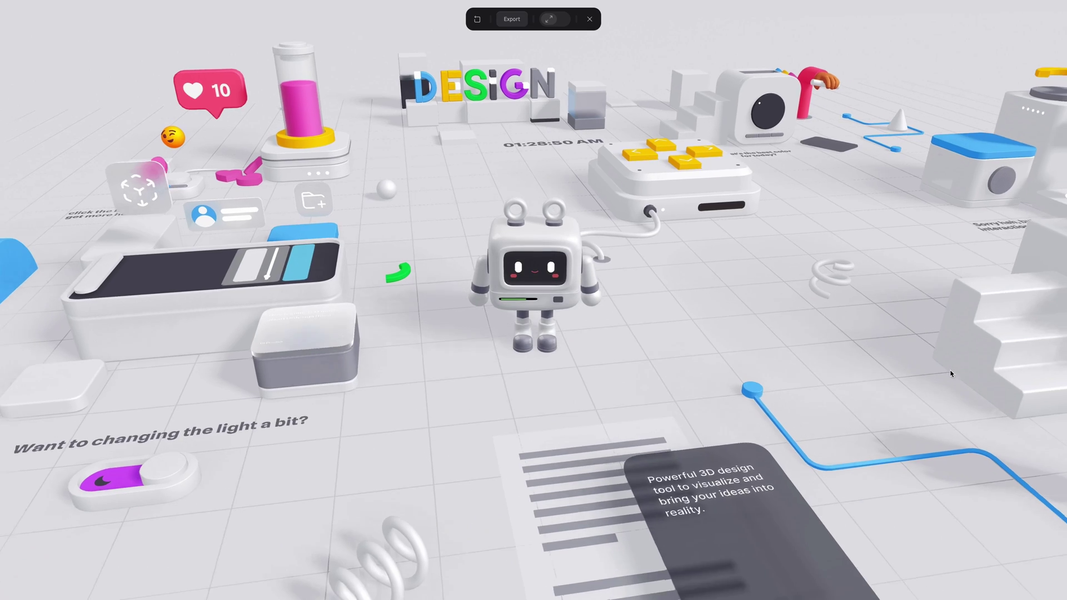
key("w")
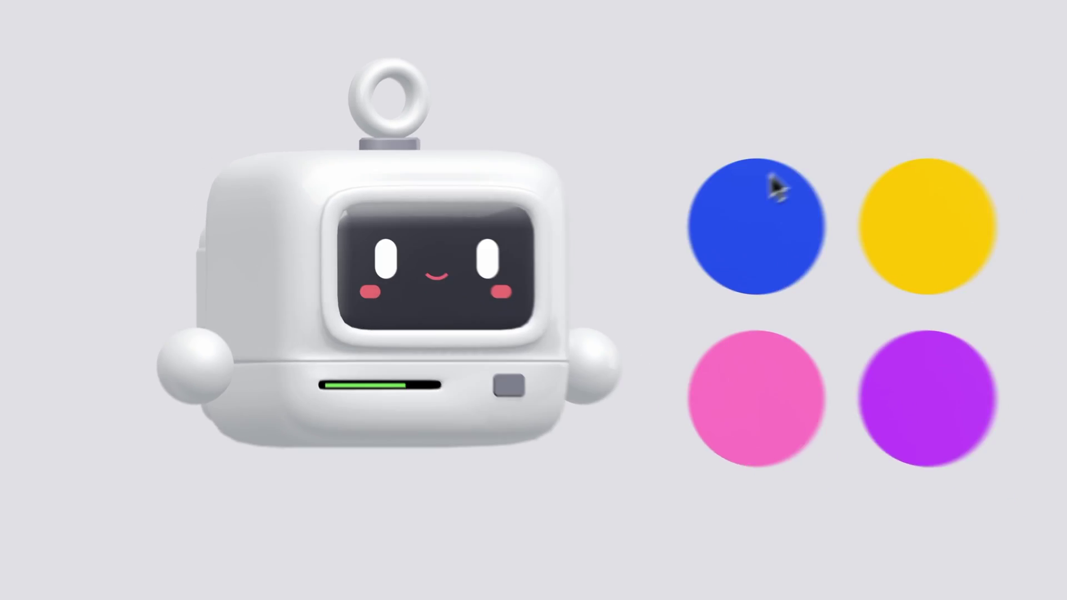
Test the colour buttons, turning the robot blue, pink, purple and yellow.
left_click(648, 228)
left_click(664, 379)
left_click(794, 373)
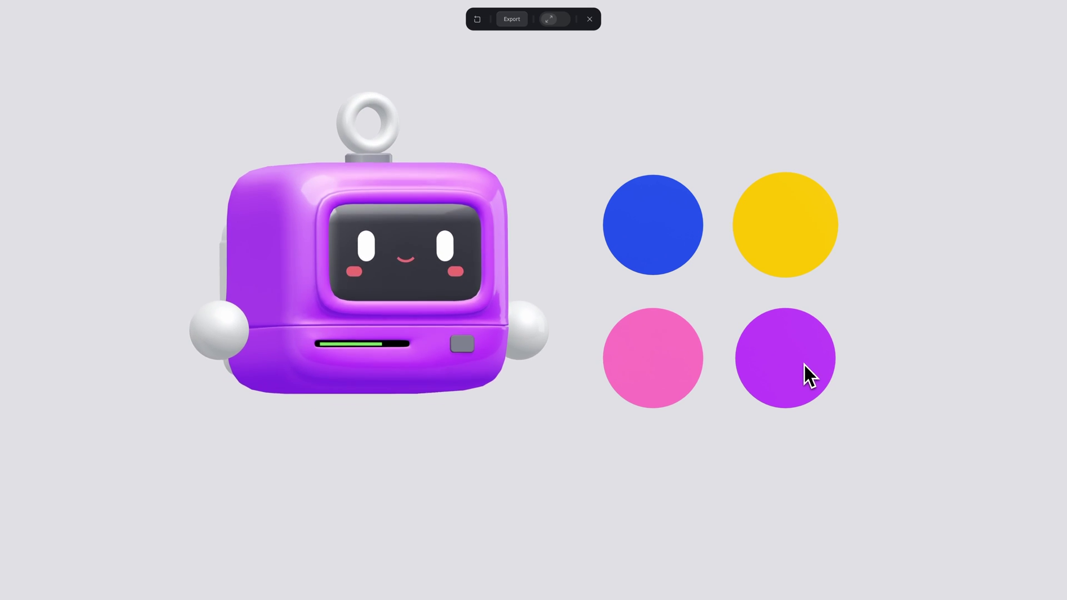
left_click(788, 210)
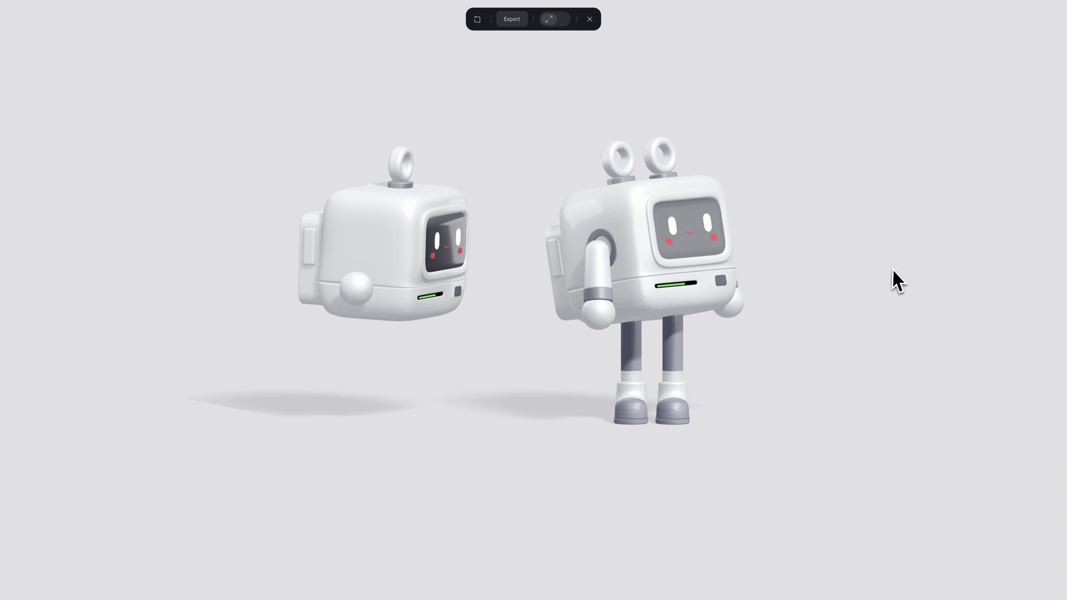